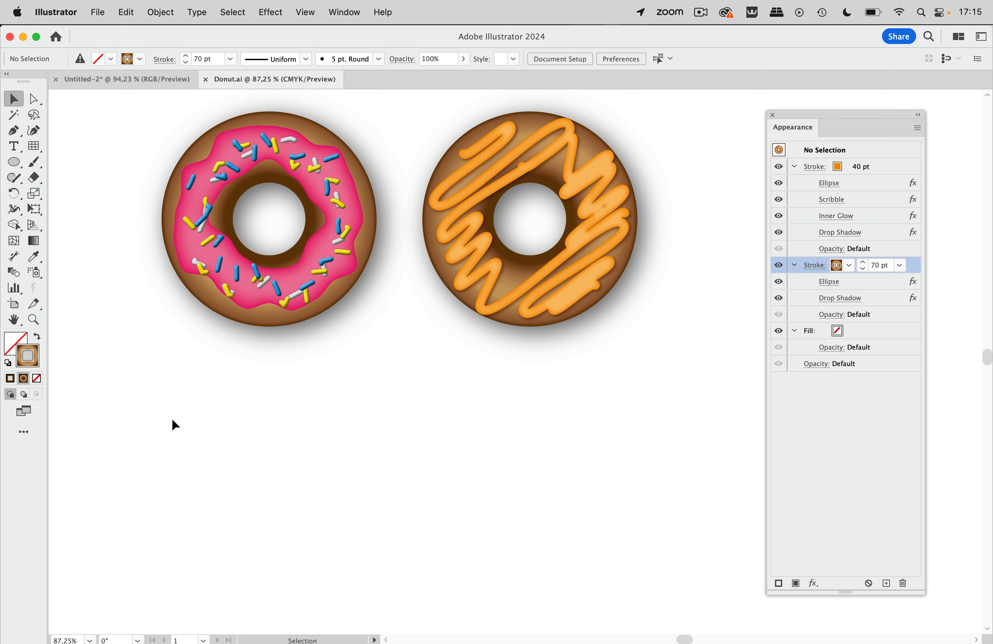
Step: Place a single anchor point with the Pen tool in the empty area below the pink donut
{"action": "left_click", "coordinate": [14, 131]}
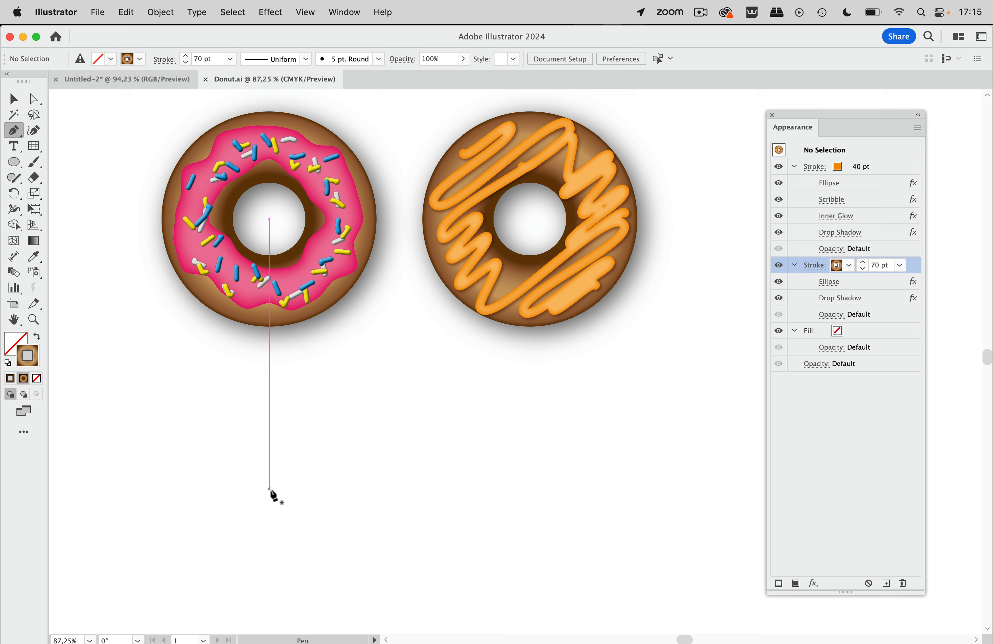
{"action": "left_click", "coordinate": [269, 491]}
{"action": "left_click", "coordinate": [14, 99]}
{"action": "scroll", "coordinate": [292, 426], "scroll_direction": "down", "scroll_amount": 3}
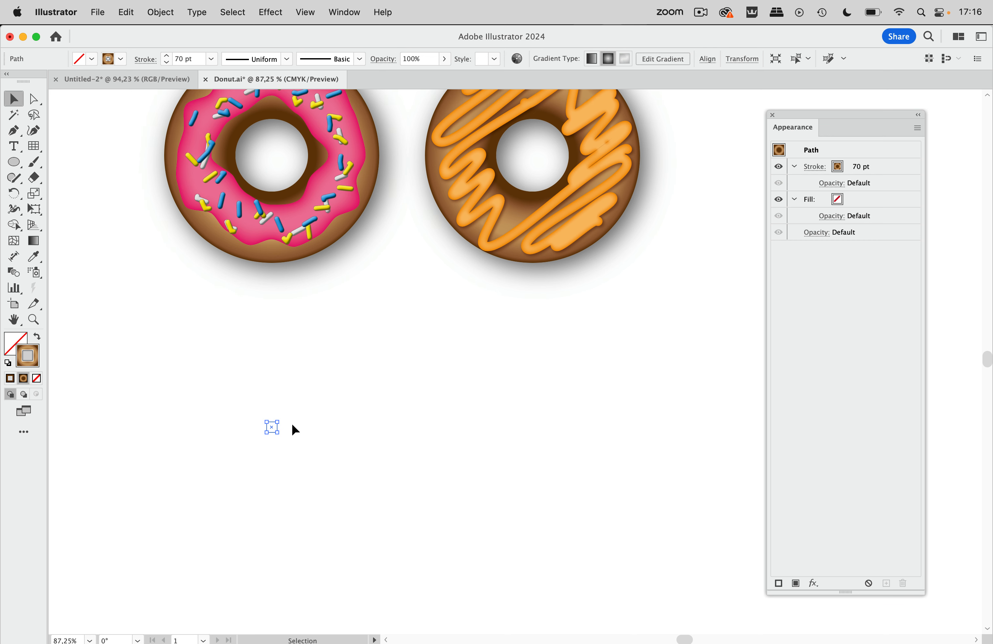
{"action": "scroll", "coordinate": [293, 425], "scroll_direction": "up", "scroll_amount": 1}
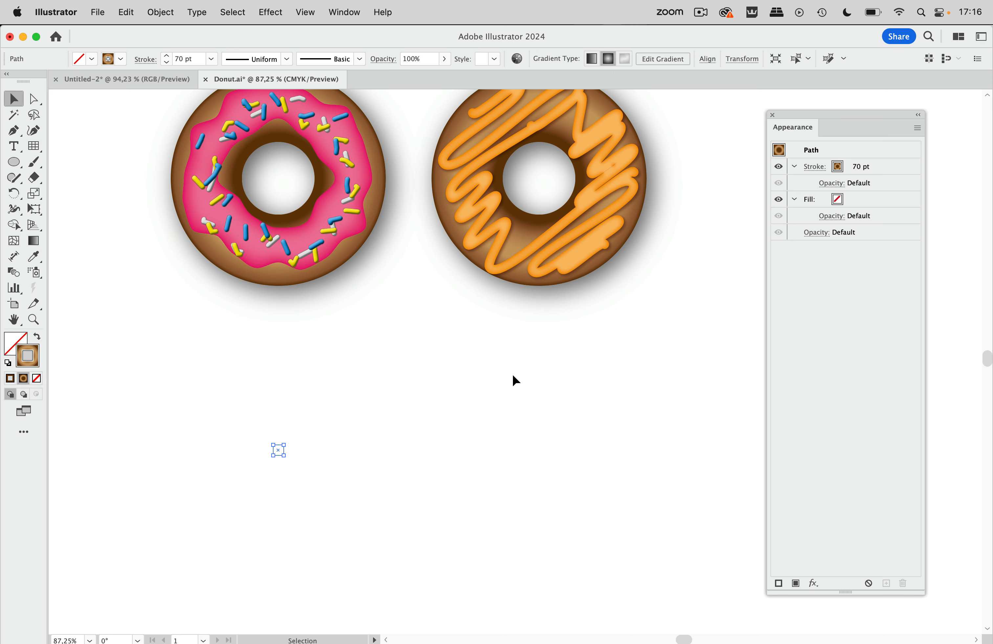
Step: Check the New Art Has Basic Appearance setting in the Appearance options
{"action": "left_click_drag", "start_coordinate": [848, 112], "coordinate": [600, 338]}
{"action": "left_click", "coordinate": [652, 359]}
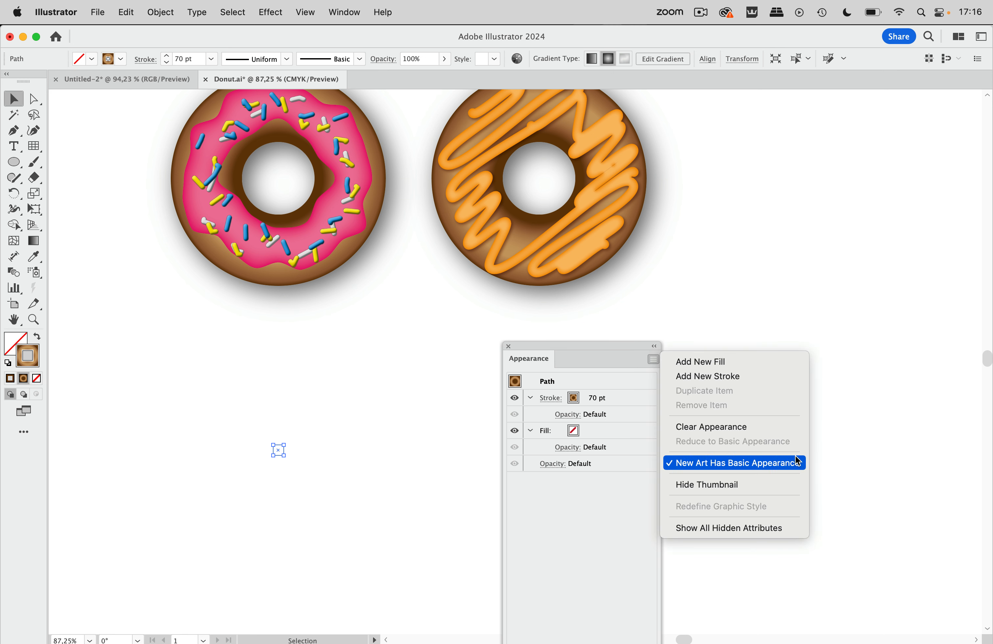
{"action": "left_click", "coordinate": [607, 354]}
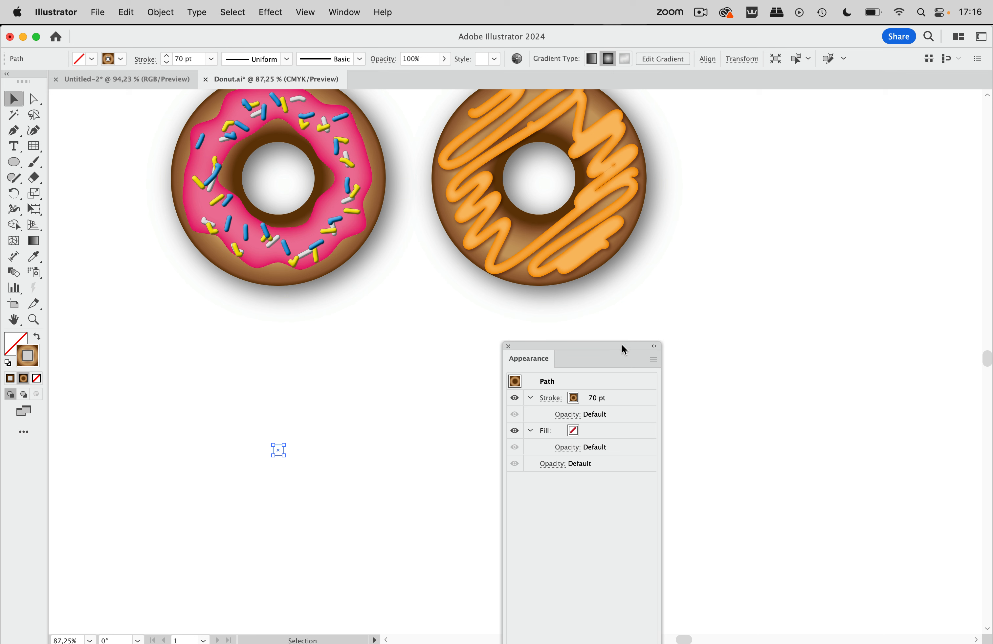
{"action": "left_click_drag", "start_coordinate": [613, 348], "coordinate": [763, 277]}
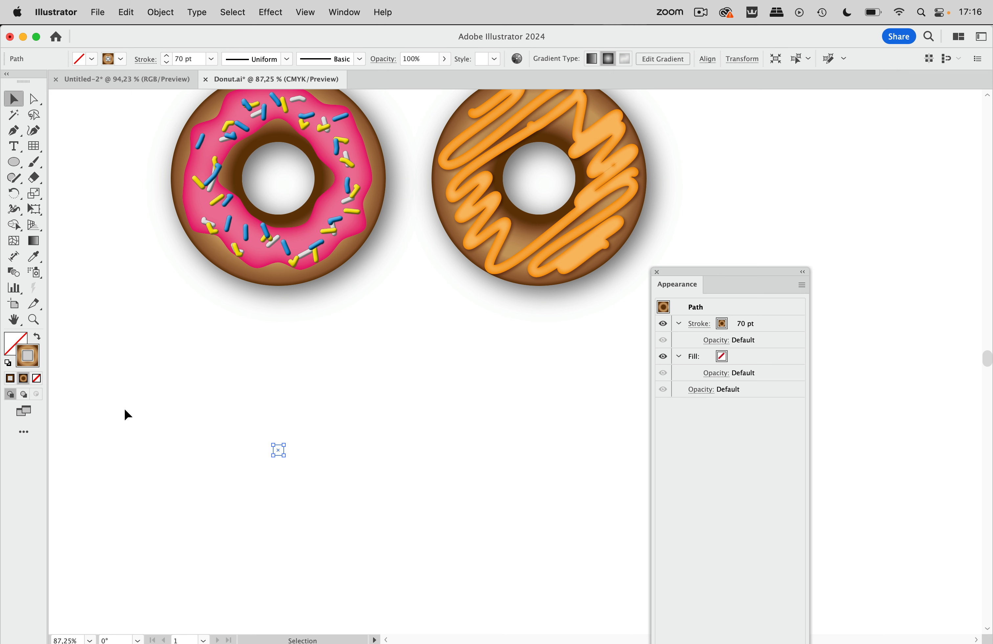
Step: Reset the anchor point to the default fill and stroke, and set its fill to none
{"action": "left_click", "coordinate": [8, 363]}
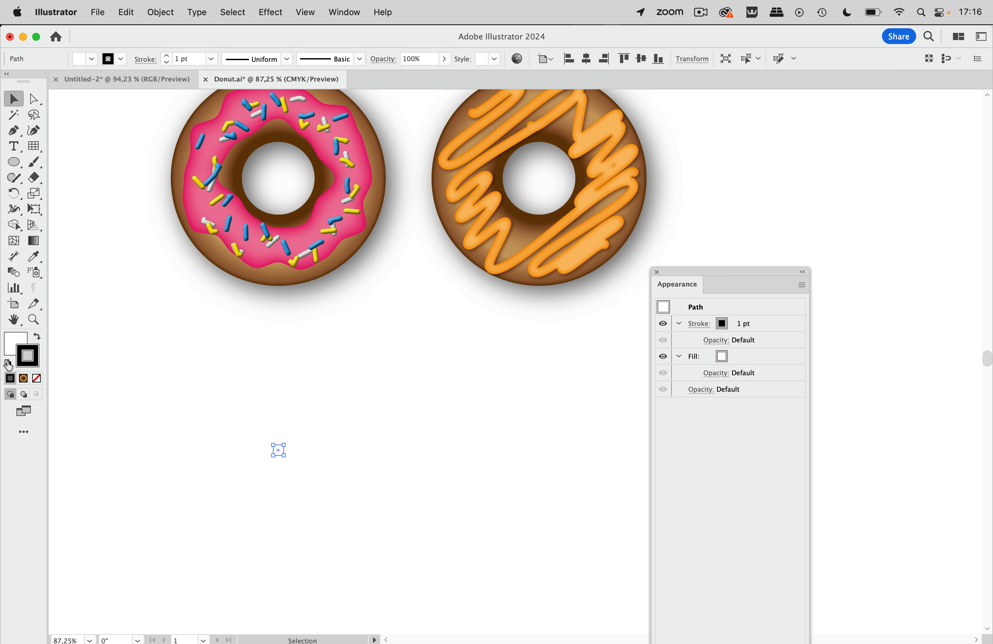
{"action": "left_click", "coordinate": [26, 334]}
{"action": "left_click", "coordinate": [36, 379]}
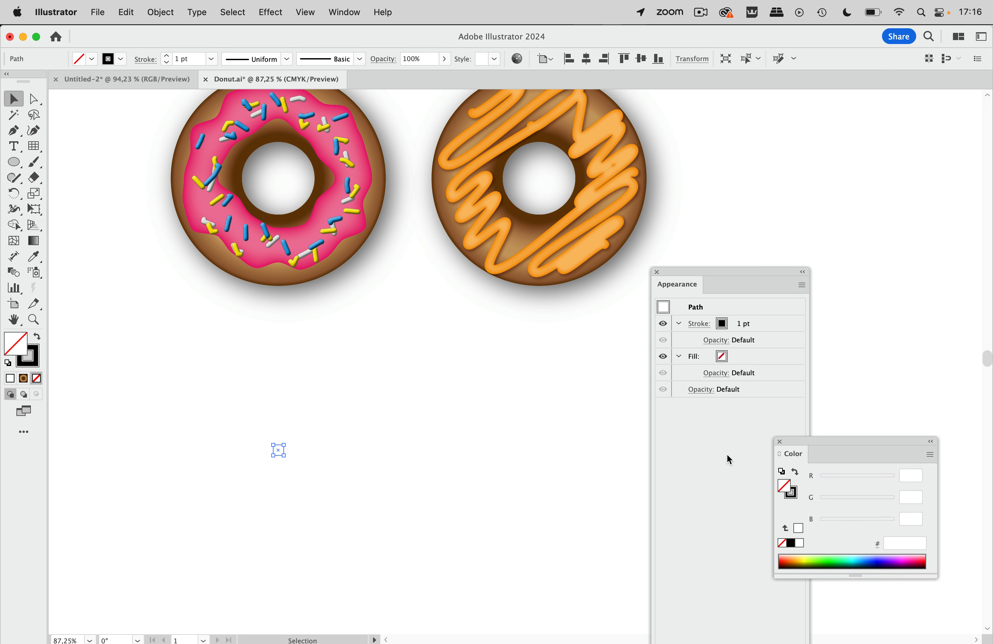
{"action": "left_click", "coordinate": [780, 442]}
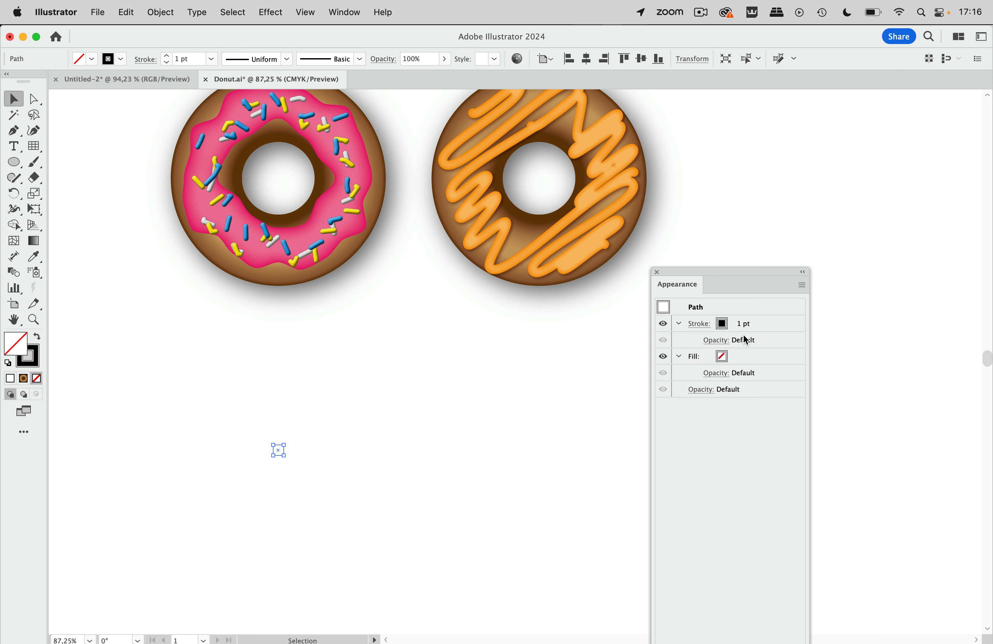
Step: Set the anchor point's black stroke weight to 50 pt
{"action": "left_click_drag", "start_coordinate": [756, 275], "coordinate": [514, 206]}
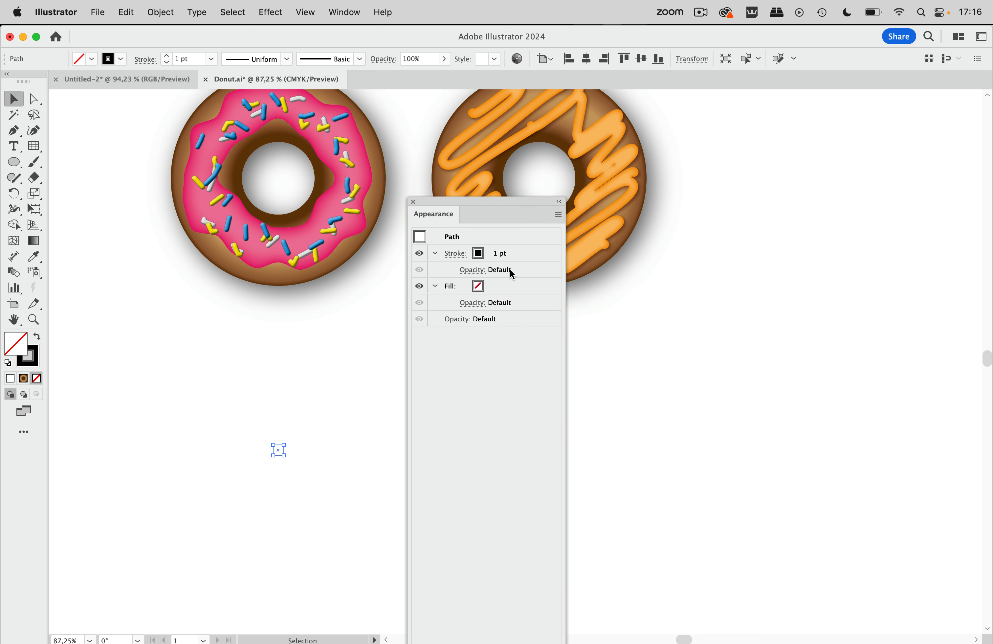
{"action": "left_click", "coordinate": [520, 254]}
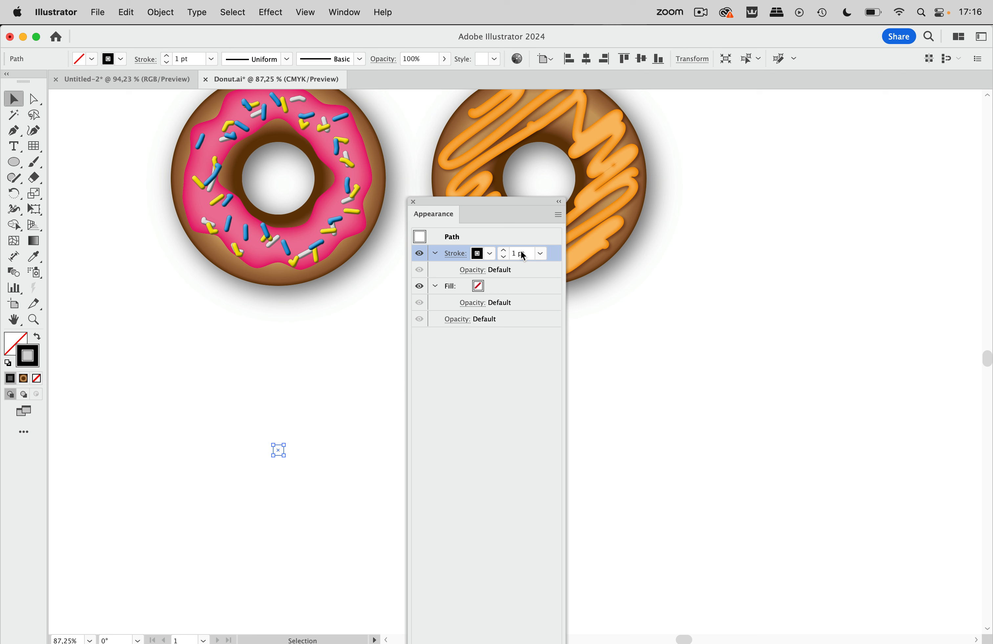
{"action": "left_click", "coordinate": [503, 251], "text": "shift"}
{"action": "left_click", "coordinate": [503, 251], "text": "shift"}
{"action": "left_click", "coordinate": [503, 251], "text": "shift"}
{"action": "left_click", "coordinate": [503, 251], "text": "shift"}
Step: Add a Convert to Shape Ellipse effect to the stroke, using absolute sizing
{"action": "left_click", "coordinate": [275, 15]}
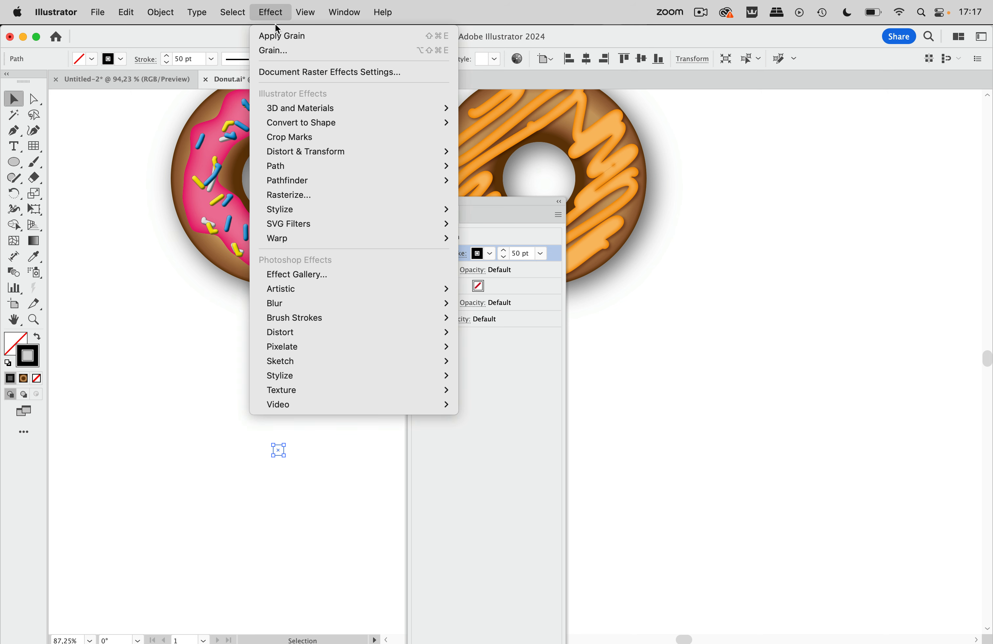
{"action": "mouse_move", "coordinate": [304, 122]}
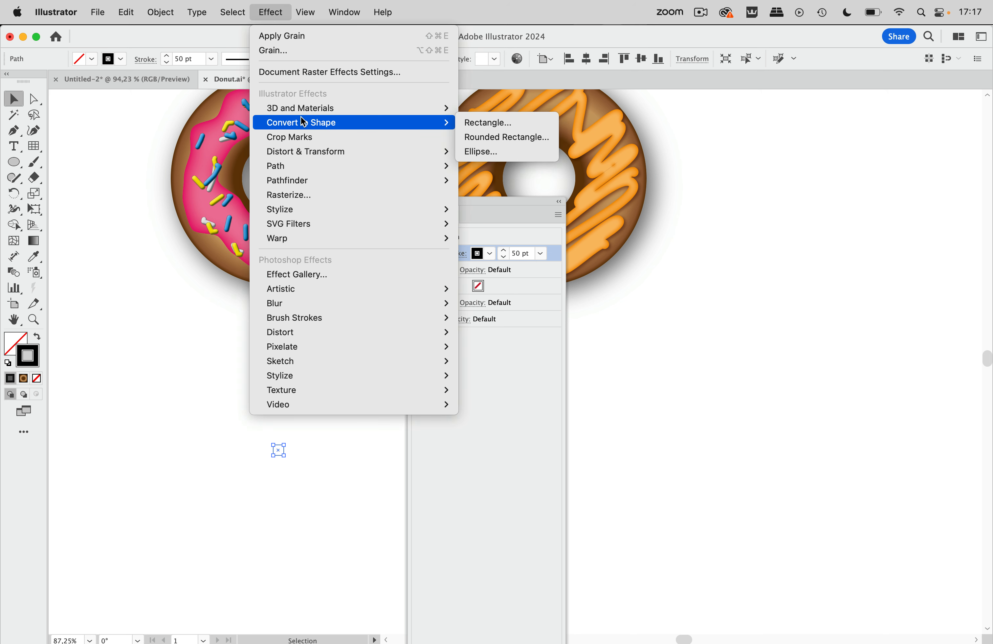
{"action": "left_click", "coordinate": [506, 151]}
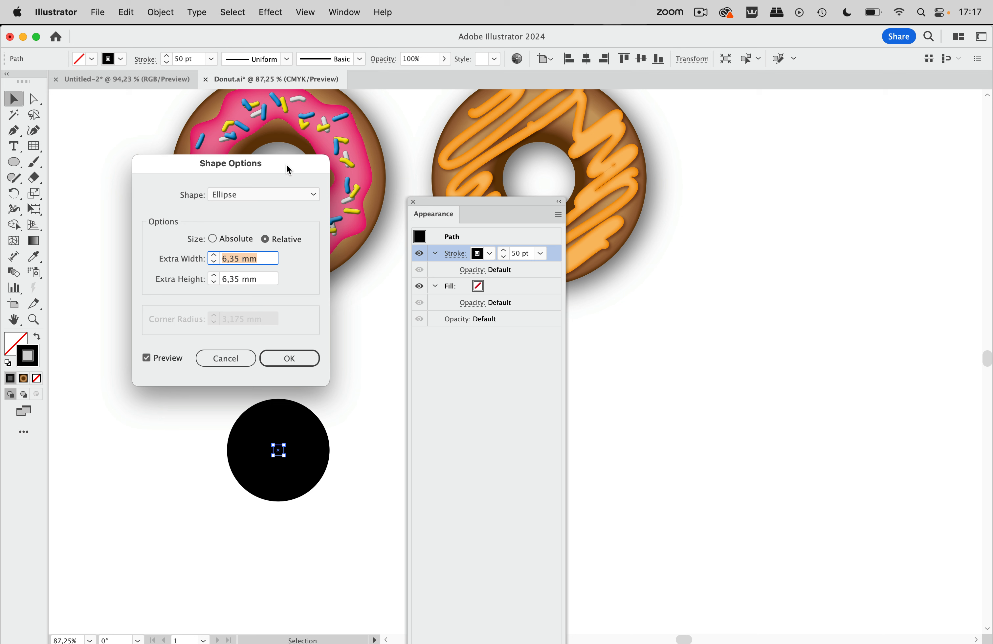
{"action": "left_click_drag", "start_coordinate": [287, 165], "coordinate": [300, 147]}
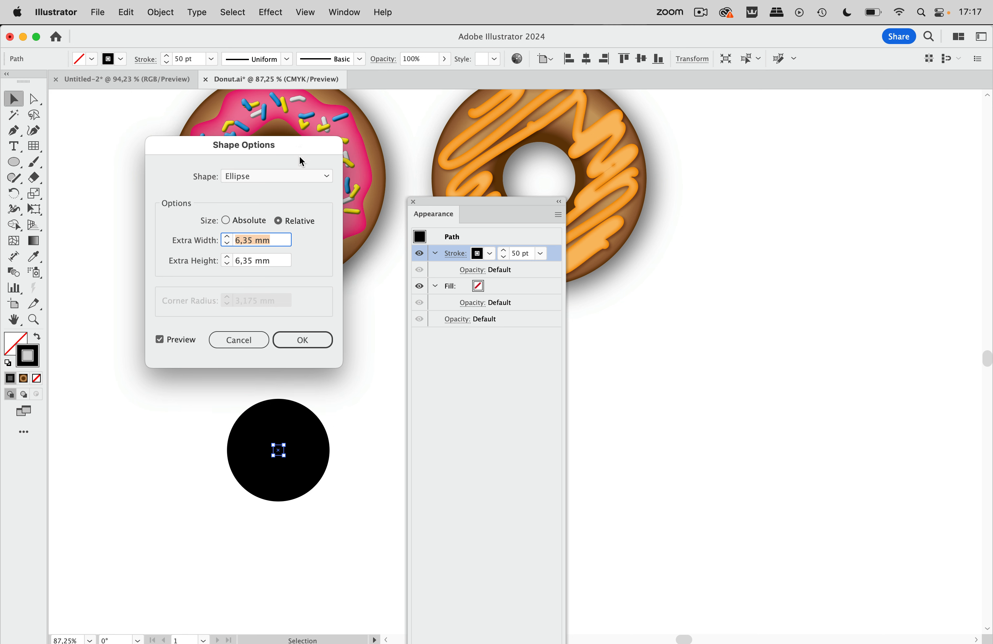
{"action": "left_click", "coordinate": [252, 219]}
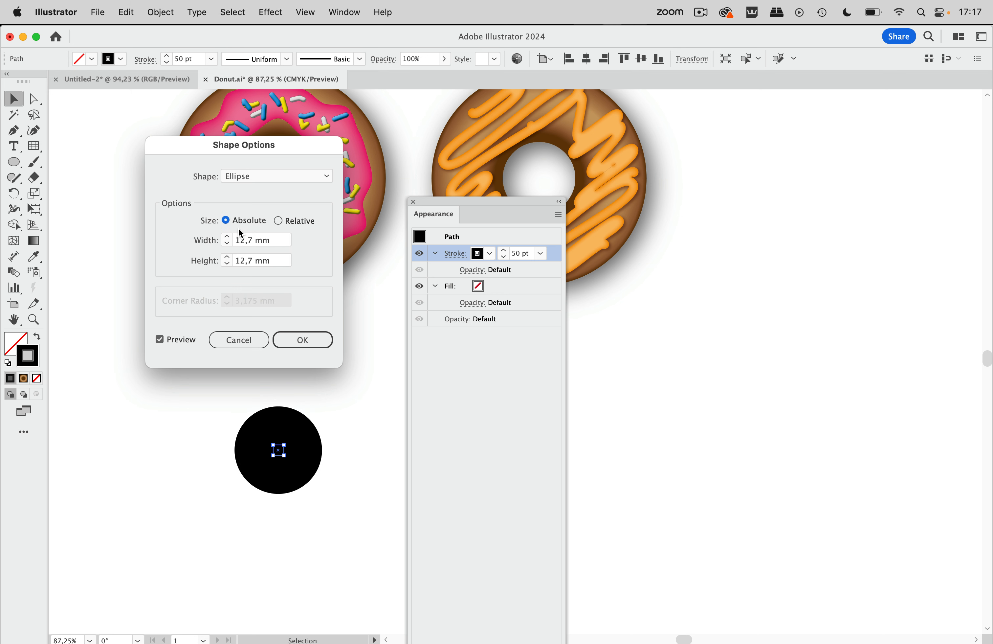
Step: Set the ellipse effect's width and height to 50 mm each and apply it
{"action": "left_click", "coordinate": [226, 236], "text": "shift"}
{"action": "left_click", "coordinate": [227, 236], "text": "shift"}
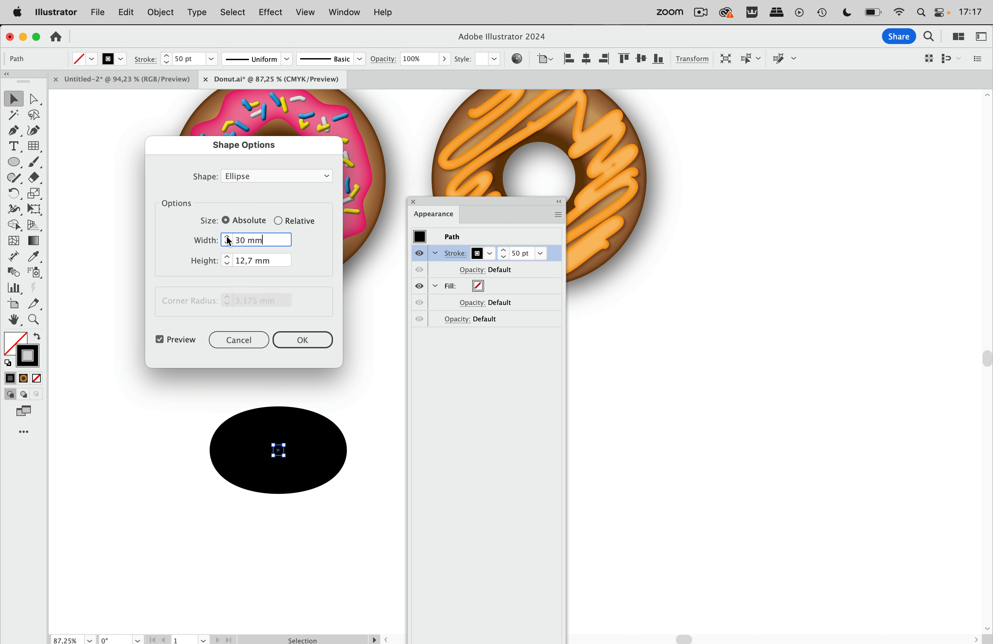
{"action": "left_click", "coordinate": [227, 237], "text": "shift"}
{"action": "left_click", "coordinate": [227, 236], "text": "shift"}
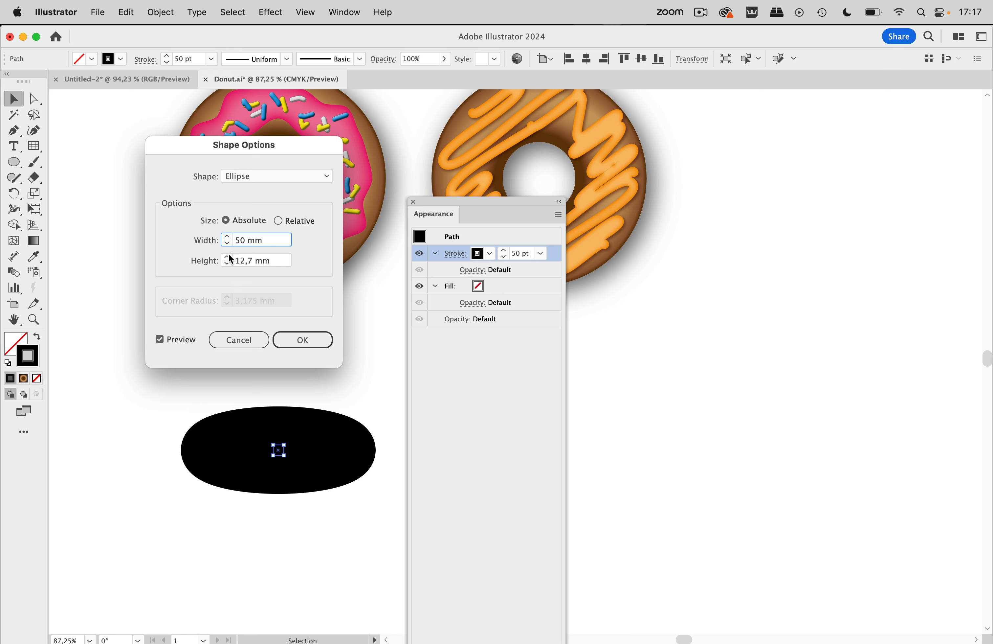
{"action": "left_click", "coordinate": [227, 257], "text": "shift"}
{"action": "left_click", "coordinate": [226, 256], "text": "shift"}
{"action": "left_click", "coordinate": [226, 257], "text": "shift"}
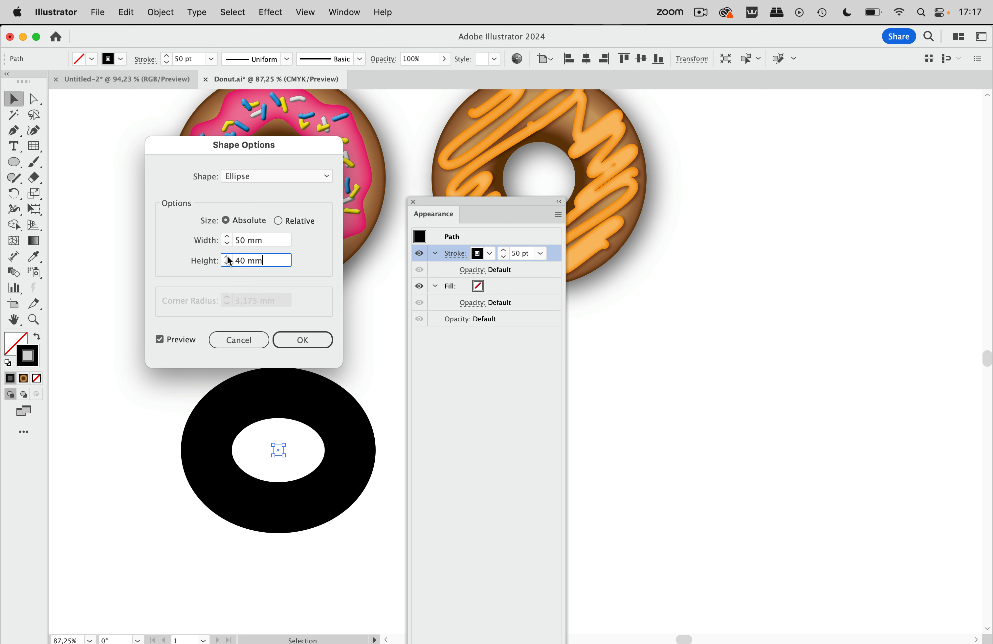
{"action": "left_click", "coordinate": [227, 257], "text": "shift"}
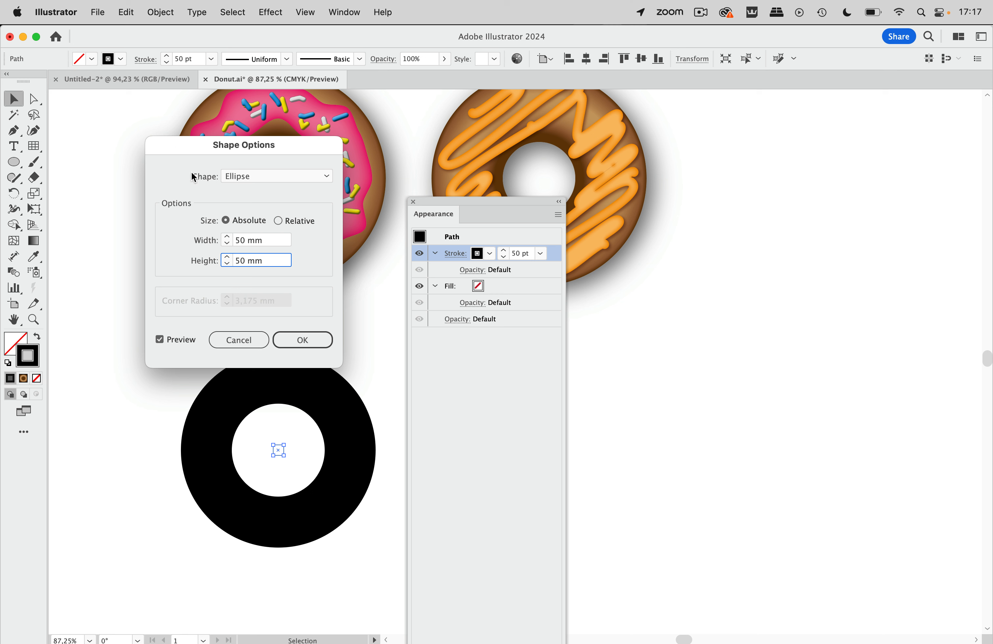
{"action": "left_click", "coordinate": [303, 333]}
{"action": "left_click", "coordinate": [303, 340]}
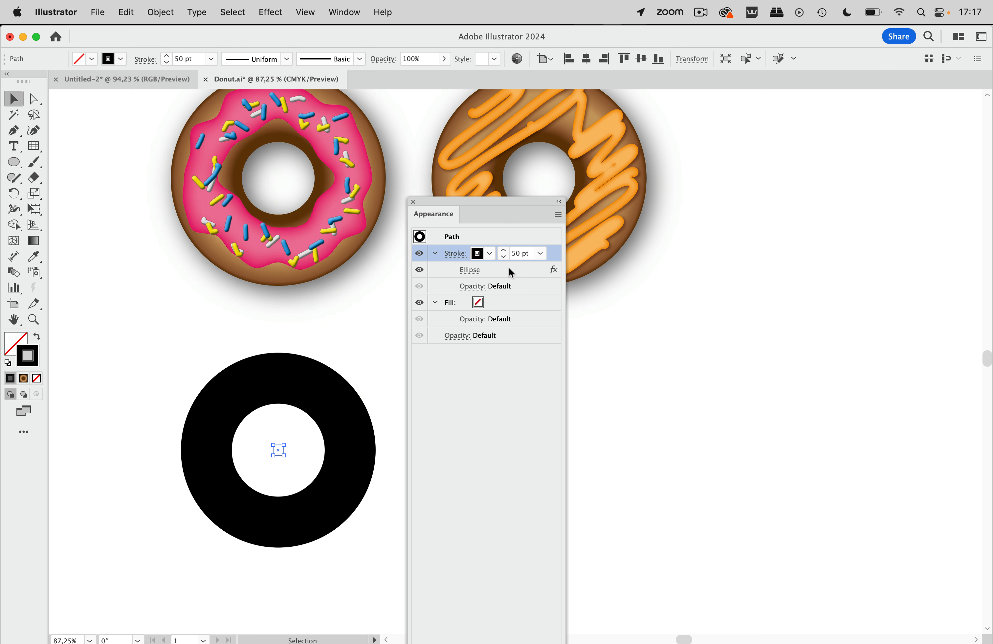
Step: Set the black ring's stroke weight to 60 pt and move the Appearance settings clear of the artwork
{"action": "left_click", "coordinate": [504, 250], "text": "shift"}
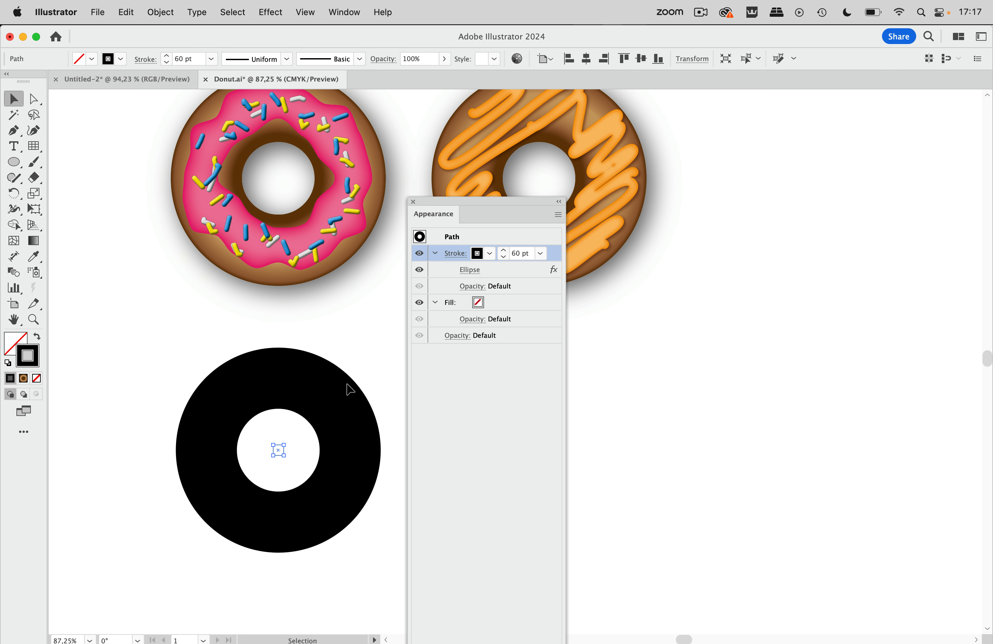
{"action": "left_click_drag", "start_coordinate": [452, 205], "coordinate": [726, 164]}
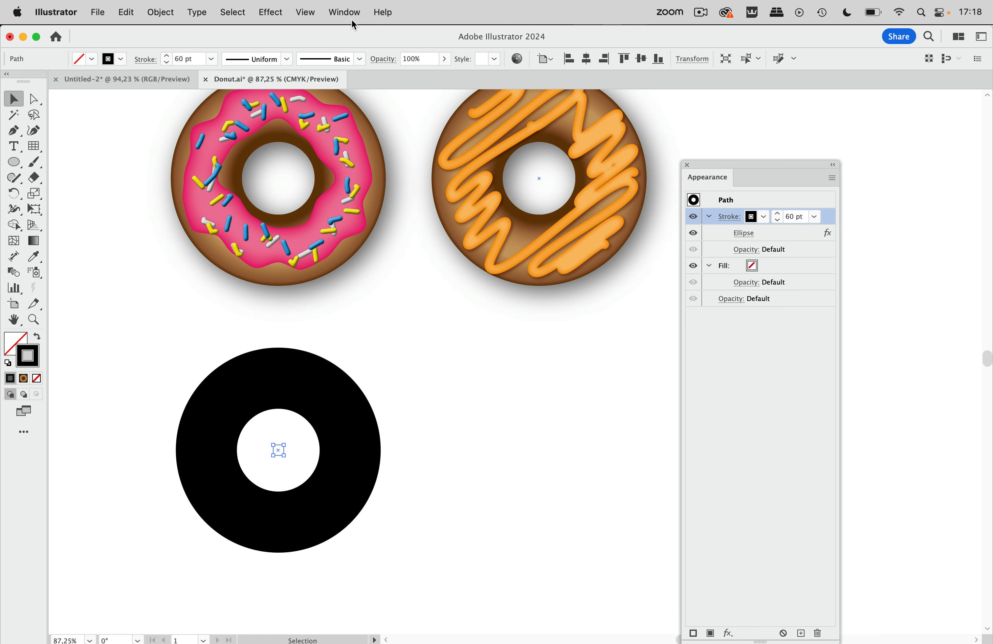
Step: Show the gradient settings and apply a white-to-black linear gradient to the ring's stroke
{"action": "left_click", "coordinate": [344, 12]}
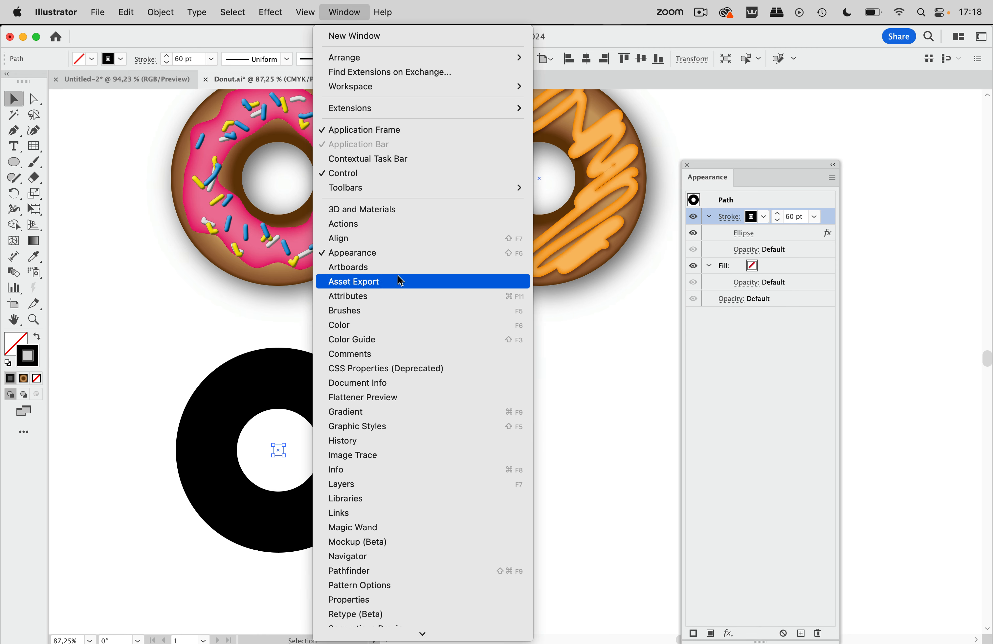
{"action": "left_click", "coordinate": [377, 412]}
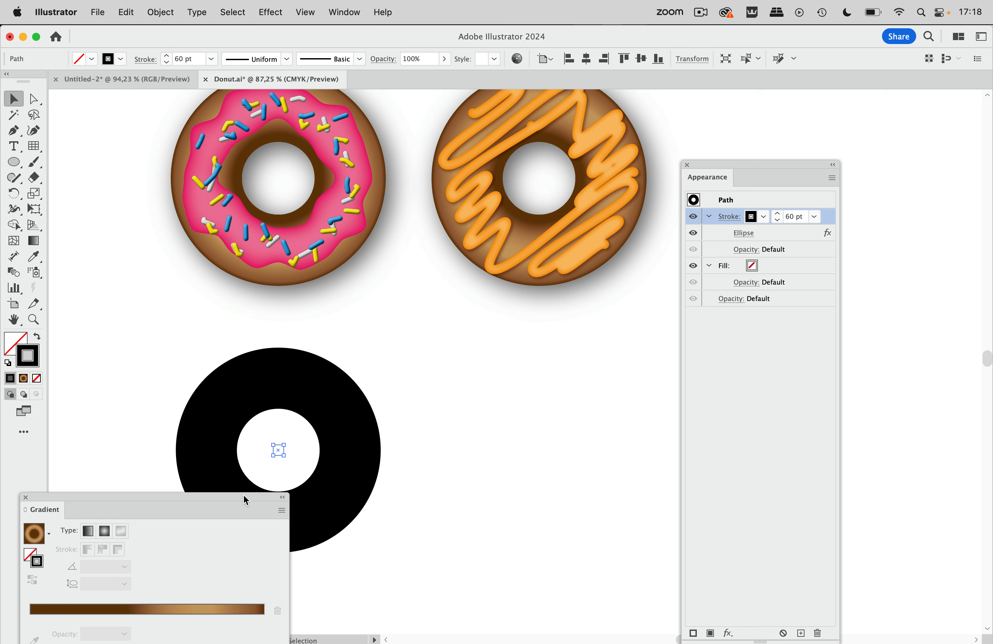
{"action": "left_click_drag", "start_coordinate": [244, 494], "coordinate": [672, 339]}
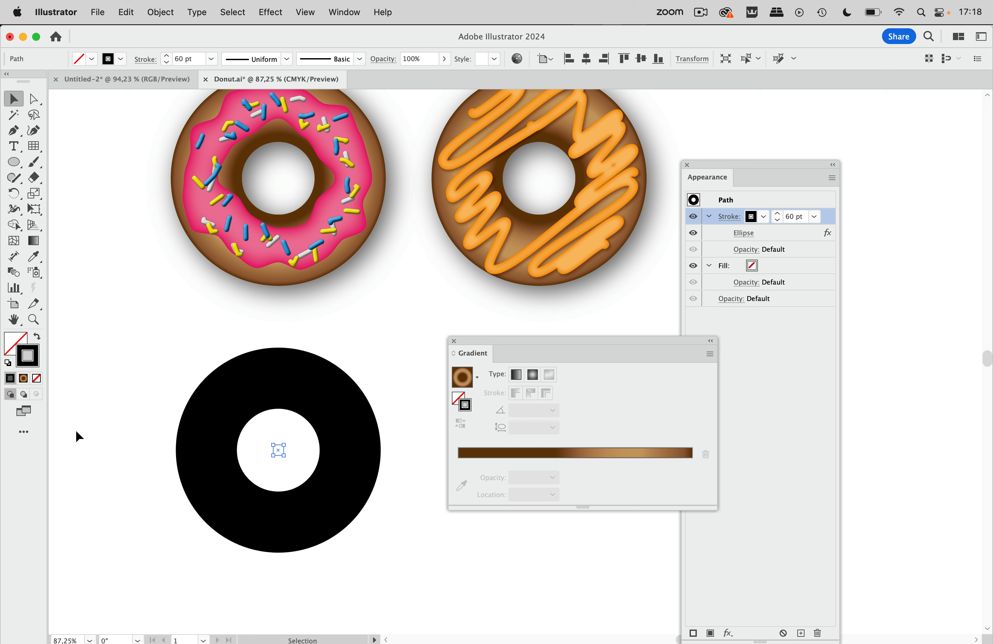
{"action": "key", "text": "a"}
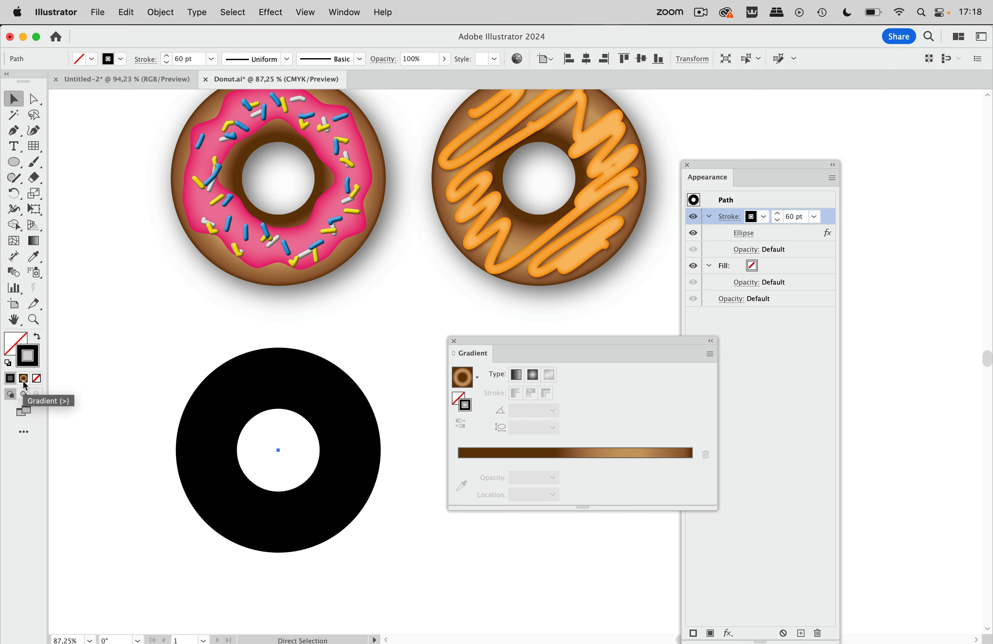
{"action": "left_click", "coordinate": [23, 380]}
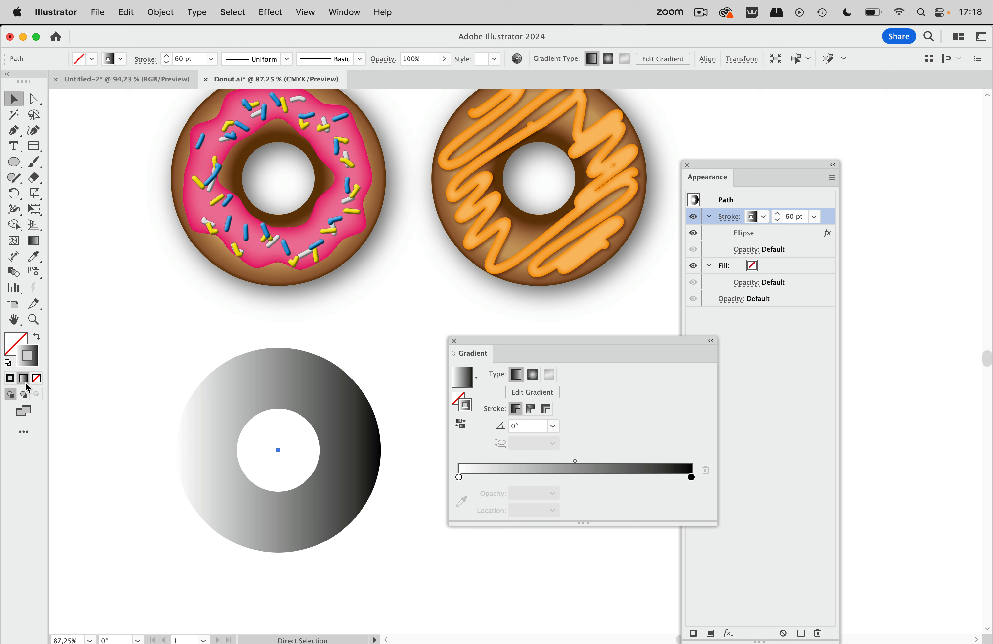
Step: Duplicate the white gradient stop to about 83% and change the gradient type to radial
{"action": "key", "text": "v"}
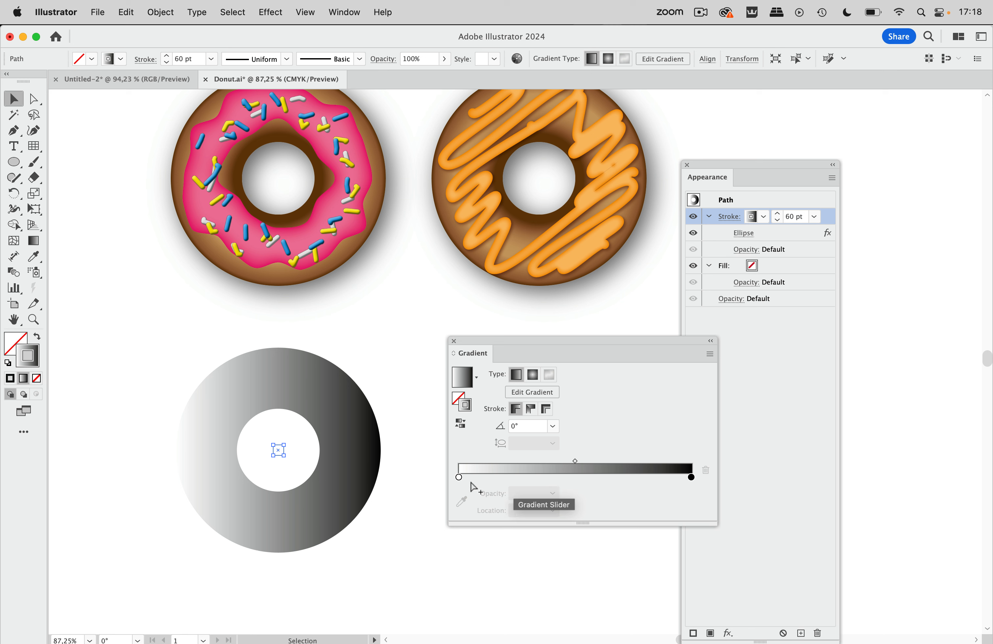
{"action": "left_click_drag", "start_coordinate": [460, 478], "coordinate": [652, 477]}
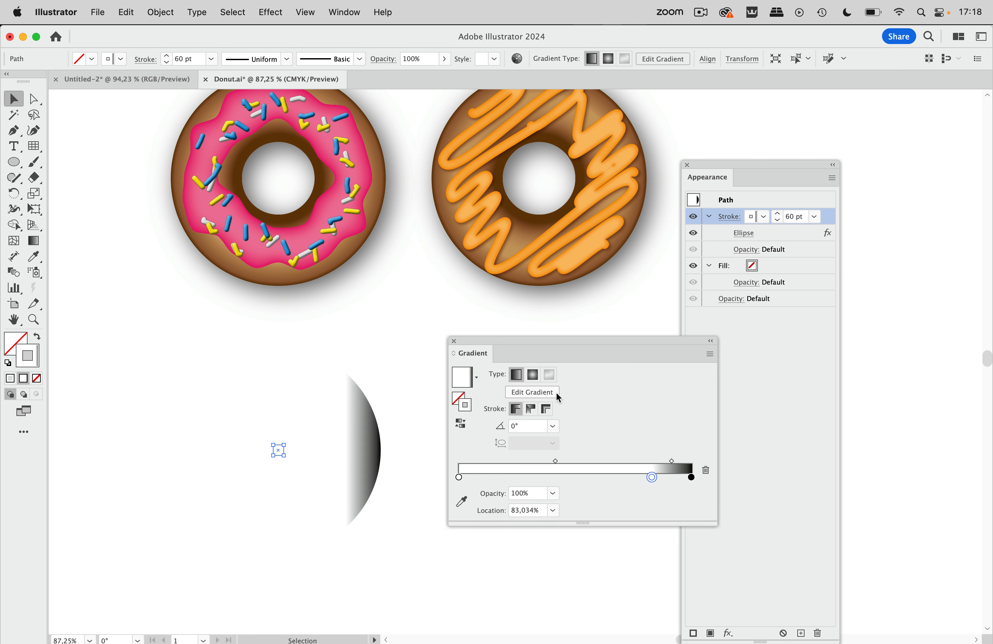
{"action": "left_click", "coordinate": [533, 375]}
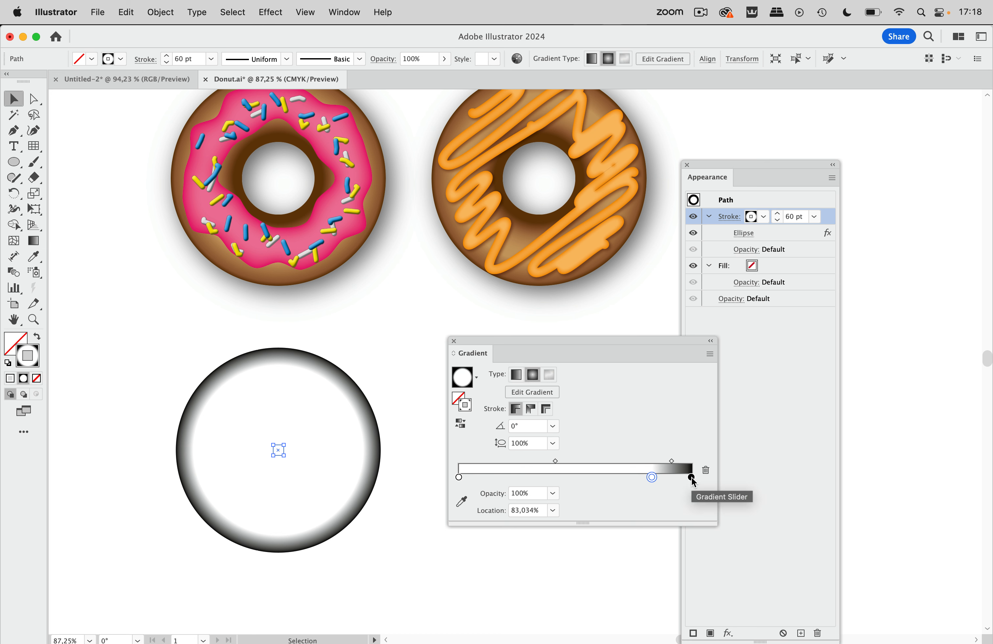
Step: Recolor the black end stop of the gradient with a dark brown swatch
{"action": "double_click", "coordinate": [692, 478]}
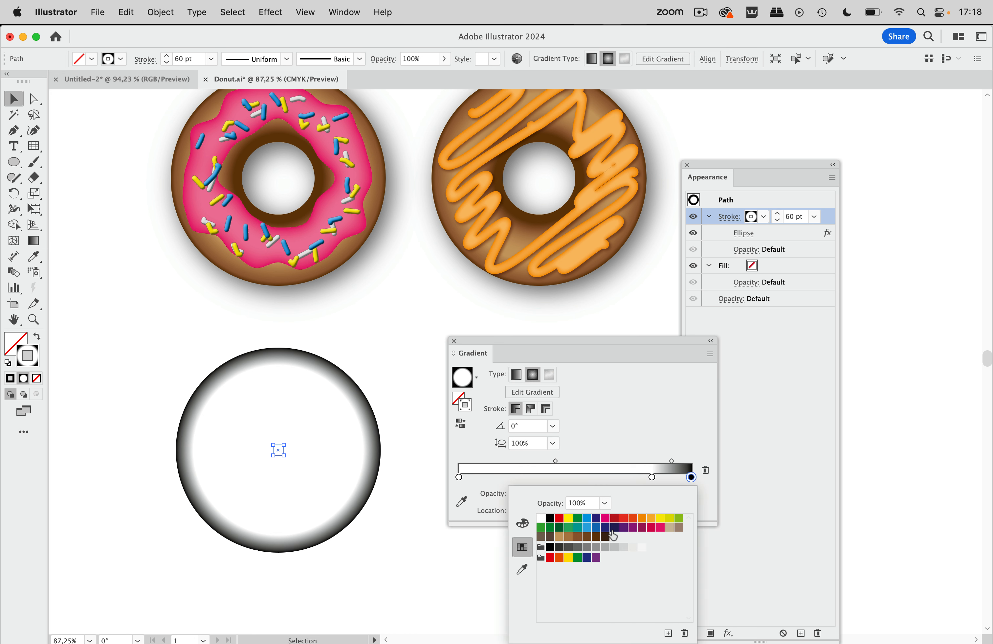
{"action": "left_click", "coordinate": [597, 538]}
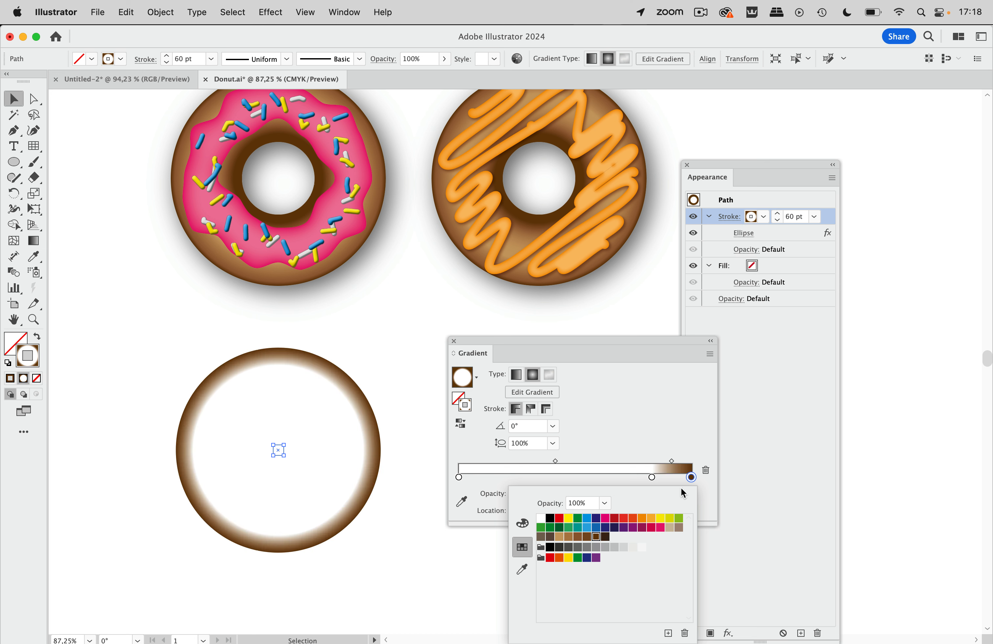
{"action": "left_click", "coordinate": [683, 478]}
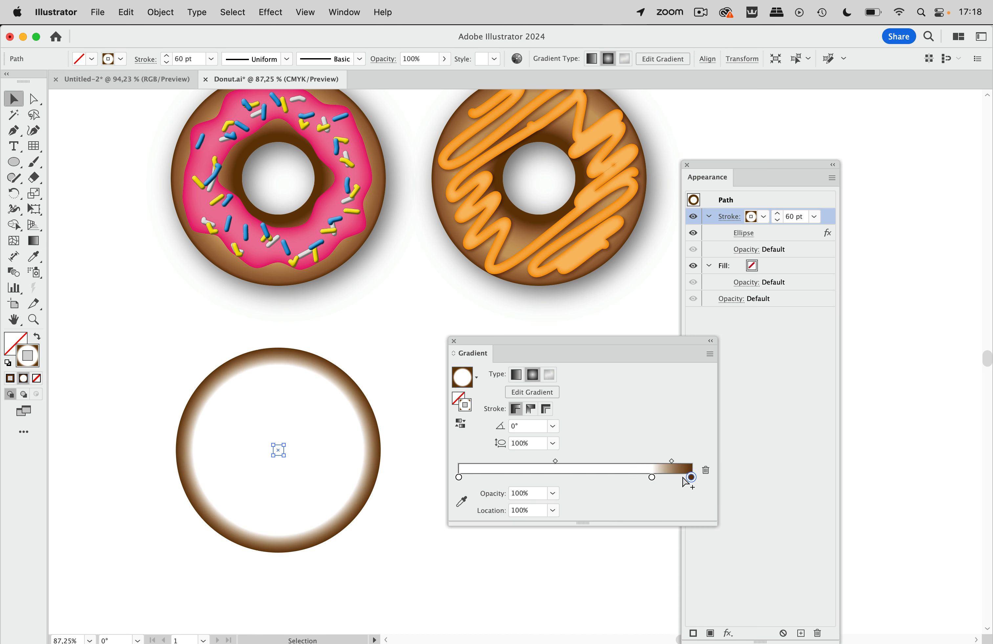
Step: Add a gradient stop just before the dark brown end stop and recolor it with a medium brown swatch
{"action": "left_click", "coordinate": [685, 478]}
{"action": "double_click", "coordinate": [687, 478]}
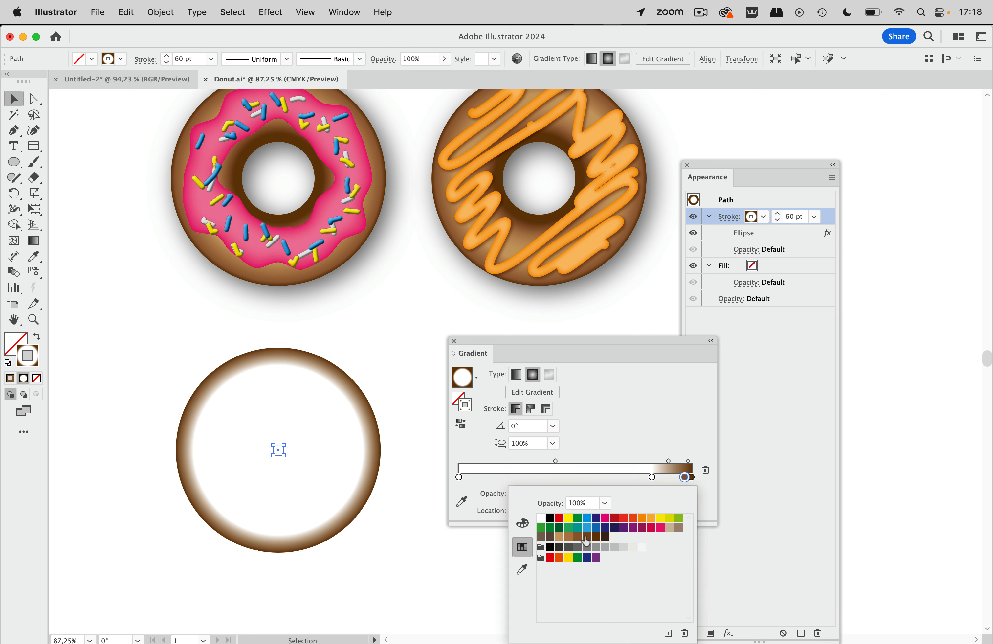
{"action": "left_click", "coordinate": [578, 537]}
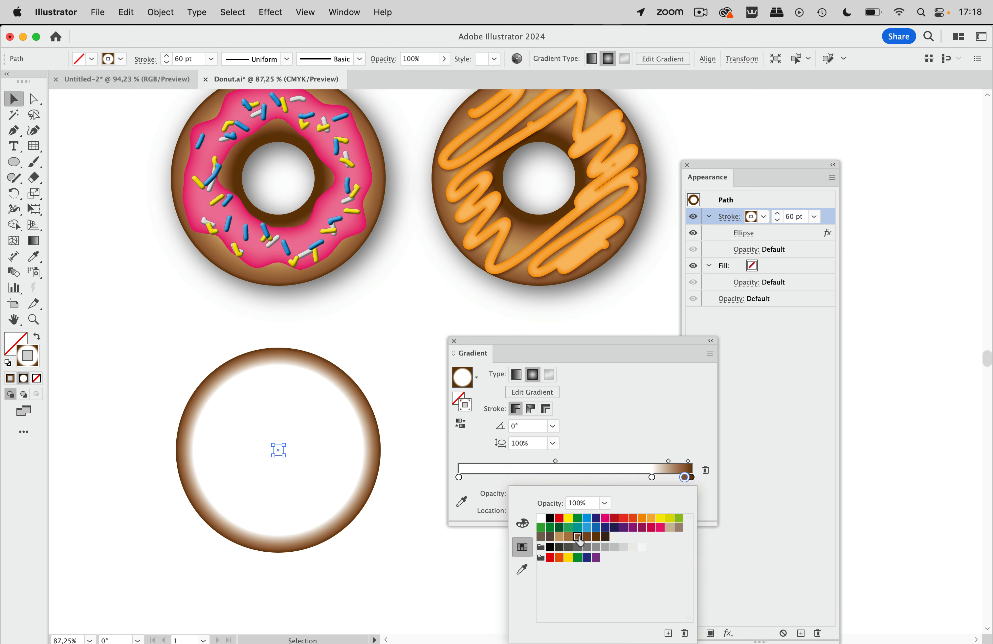
Step: Recolor the white gradient stop at about 83% with a light tan swatch
{"action": "left_click", "coordinate": [652, 479]}
{"action": "left_click", "coordinate": [651, 477]}
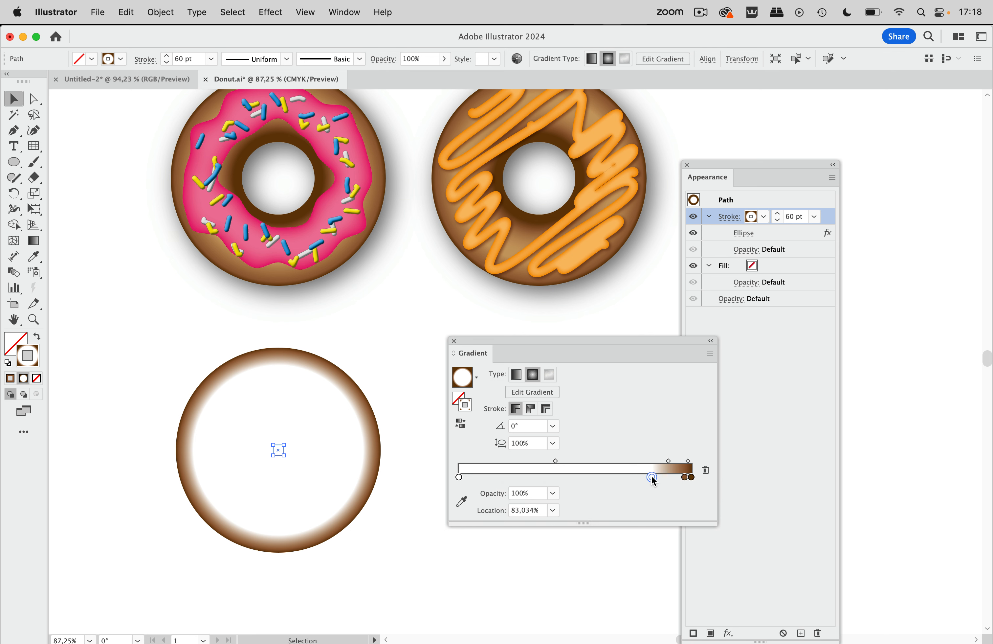
{"action": "double_click", "coordinate": [652, 477]}
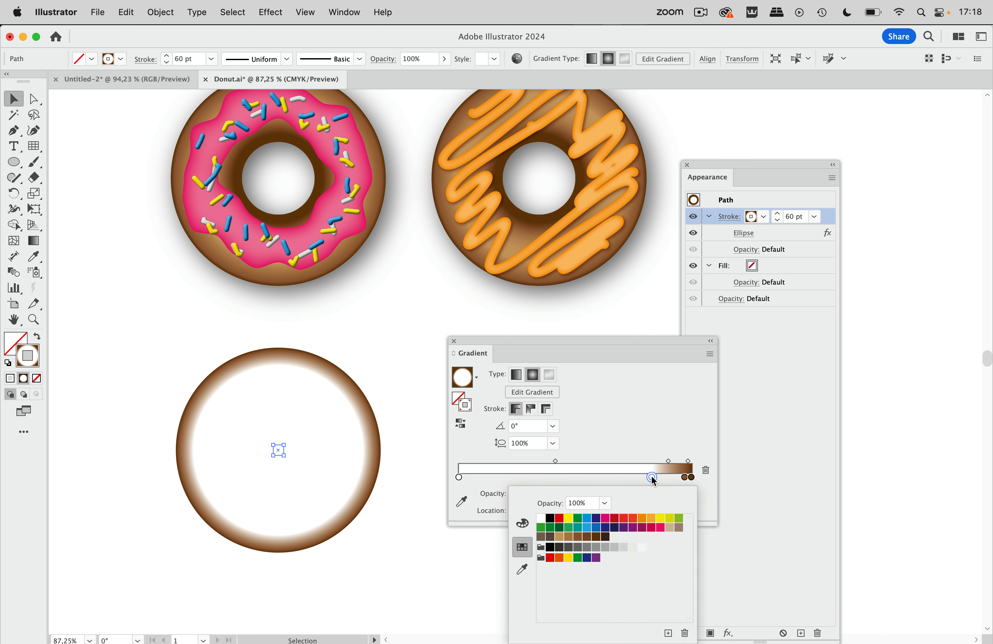
{"action": "left_click", "coordinate": [561, 537]}
Step: Move the white start stop to about 73% and recolor it with the C=40 M=65 Y=90 K=35 brown swatch
{"action": "left_click", "coordinate": [458, 477]}
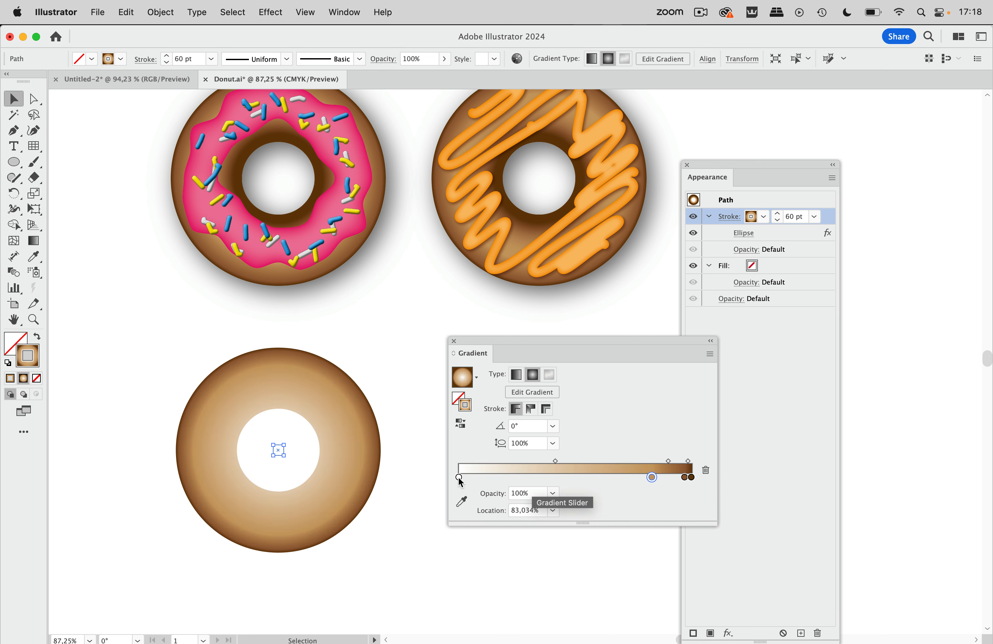
{"action": "left_click_drag", "start_coordinate": [460, 478], "coordinate": [631, 482]}
{"action": "double_click", "coordinate": [630, 478]}
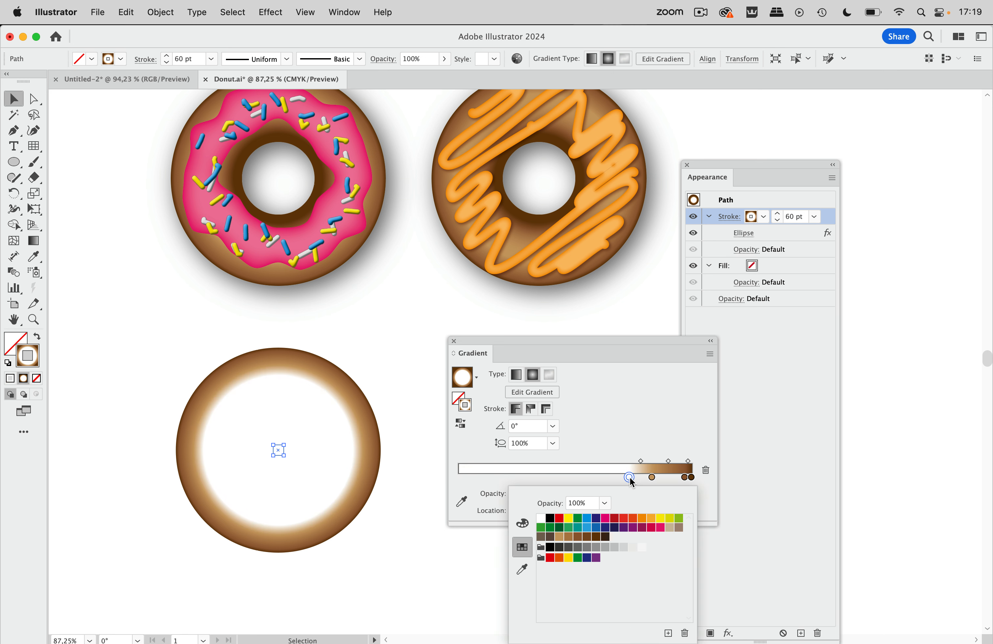
{"action": "left_click", "coordinate": [586, 537]}
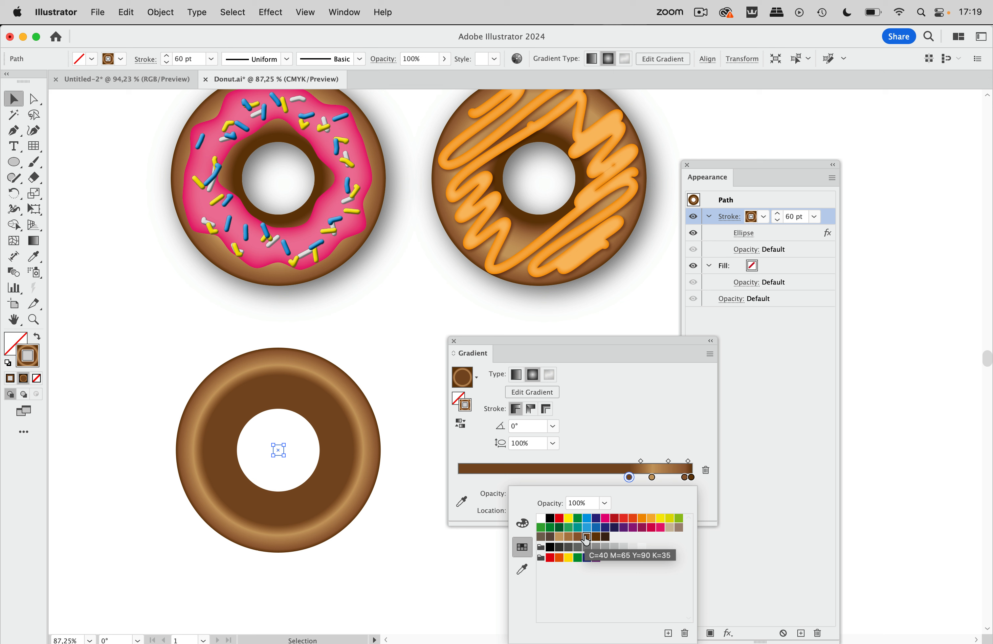
Step: Move the innermost brown stop to about 66% and shift the adjacent midpoints outward to widen the light tan band
{"action": "left_click", "coordinate": [641, 462]}
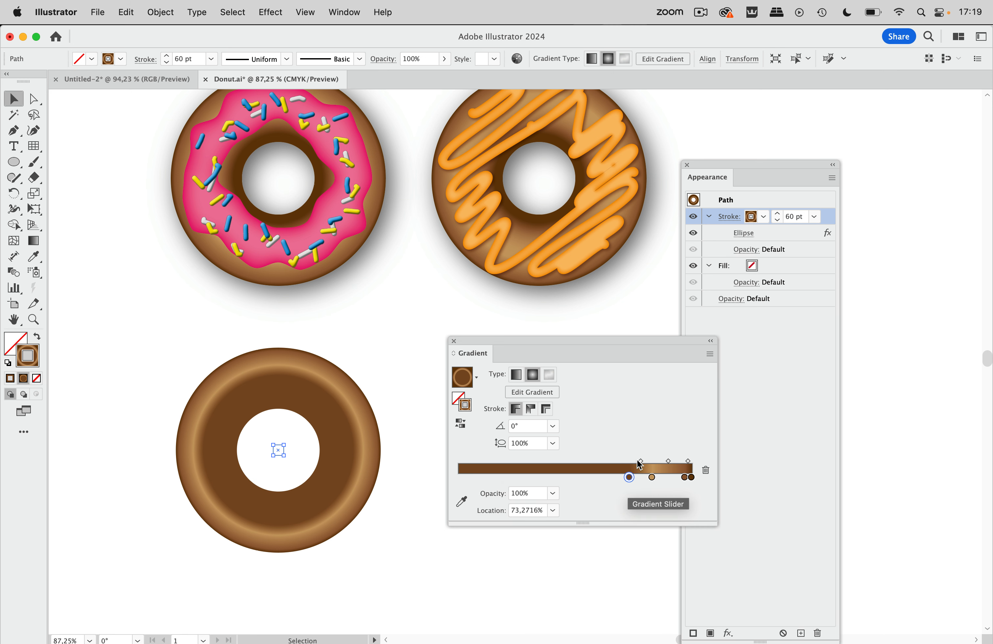
{"action": "left_click", "coordinate": [628, 477]}
{"action": "left_click_drag", "start_coordinate": [628, 477], "coordinate": [621, 477]}
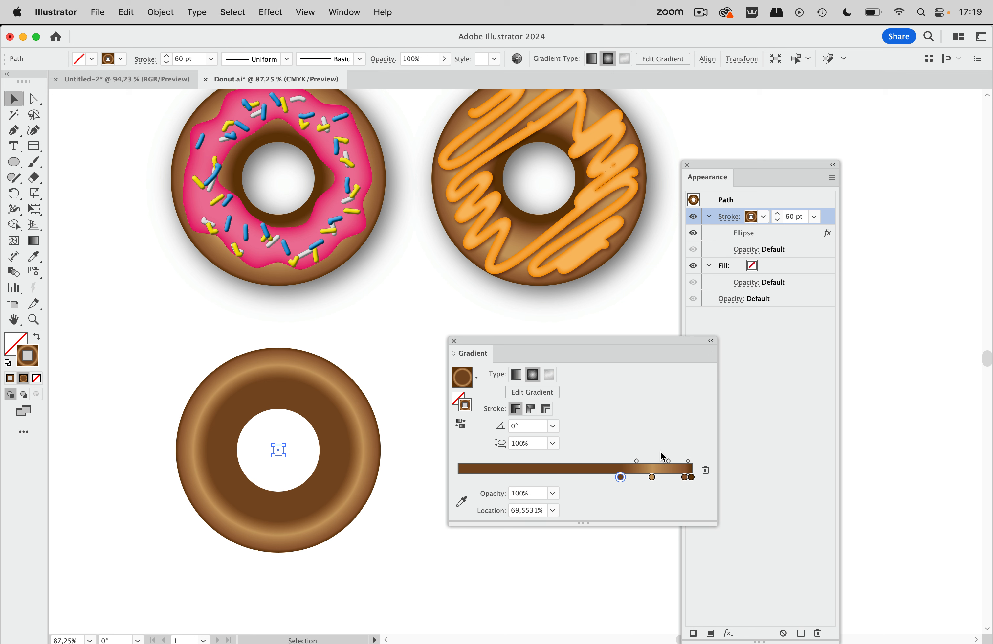
{"action": "mouse_move", "coordinate": [632, 462]}
{"action": "left_mouse_down"}
{"action": "mouse_move", "coordinate": [675, 461]}
{"action": "mouse_move", "coordinate": [629, 461]}
{"action": "mouse_move", "coordinate": [614, 481]}
{"action": "left_mouse_up"}
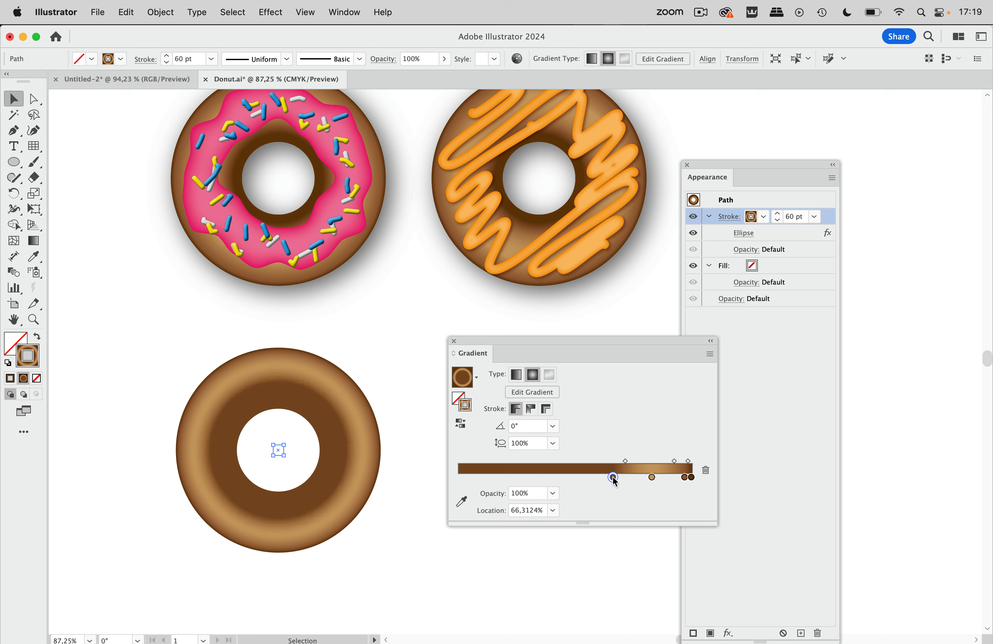
Step: Duplicate the innermost brown stop to about 62% and recolor the copy with a darker brown swatch
{"action": "left_click_drag", "start_coordinate": [614, 481], "coordinate": [603, 478]}
{"action": "double_click", "coordinate": [603, 477]}
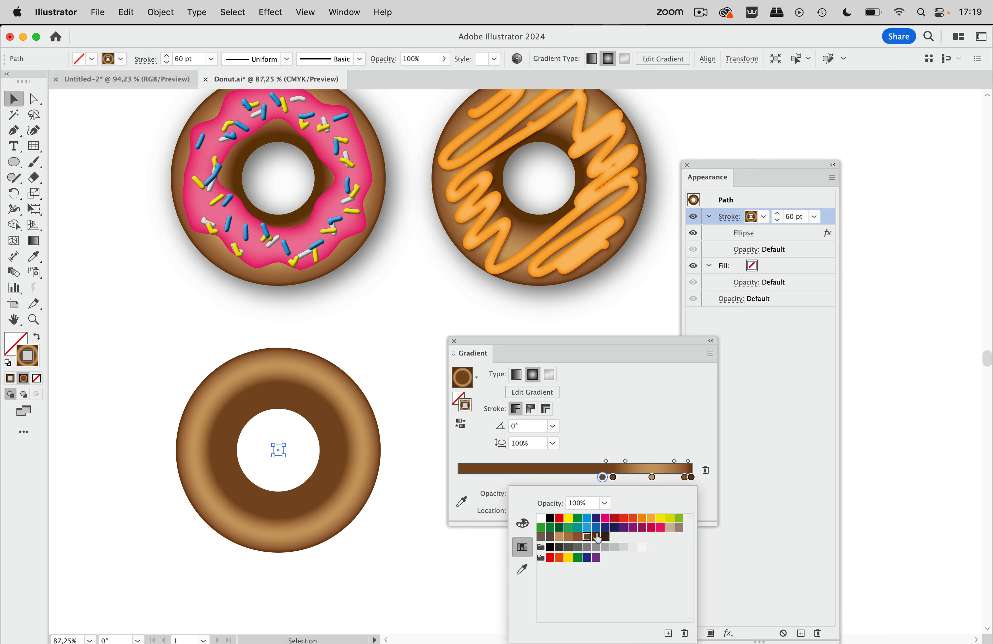
{"action": "left_click", "coordinate": [596, 537]}
Step: Recolor the gradient stop at about 66% with the medium brown swatch
{"action": "left_click", "coordinate": [613, 477]}
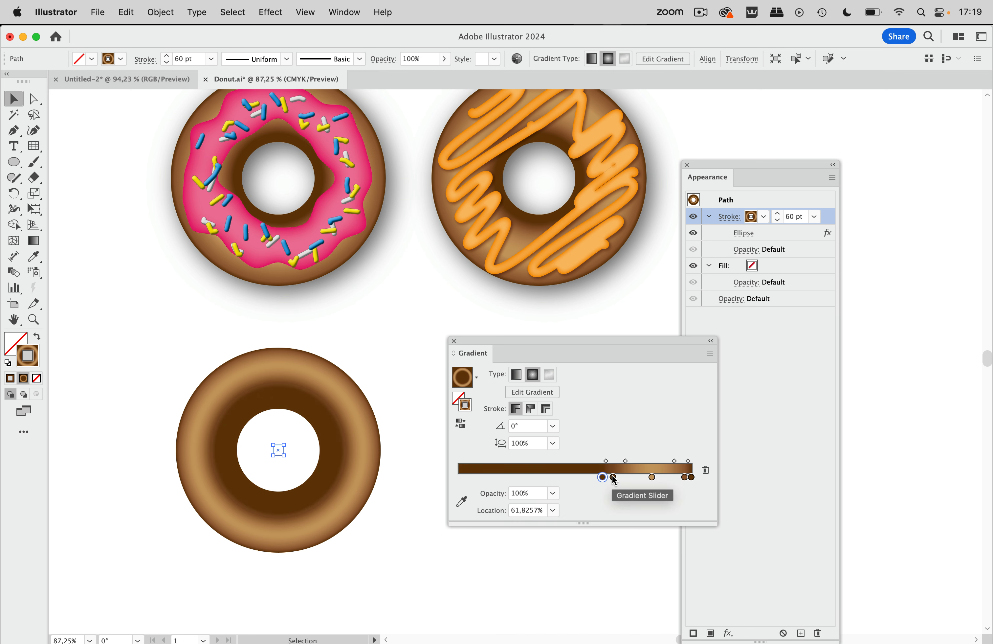
{"action": "double_click", "coordinate": [613, 478]}
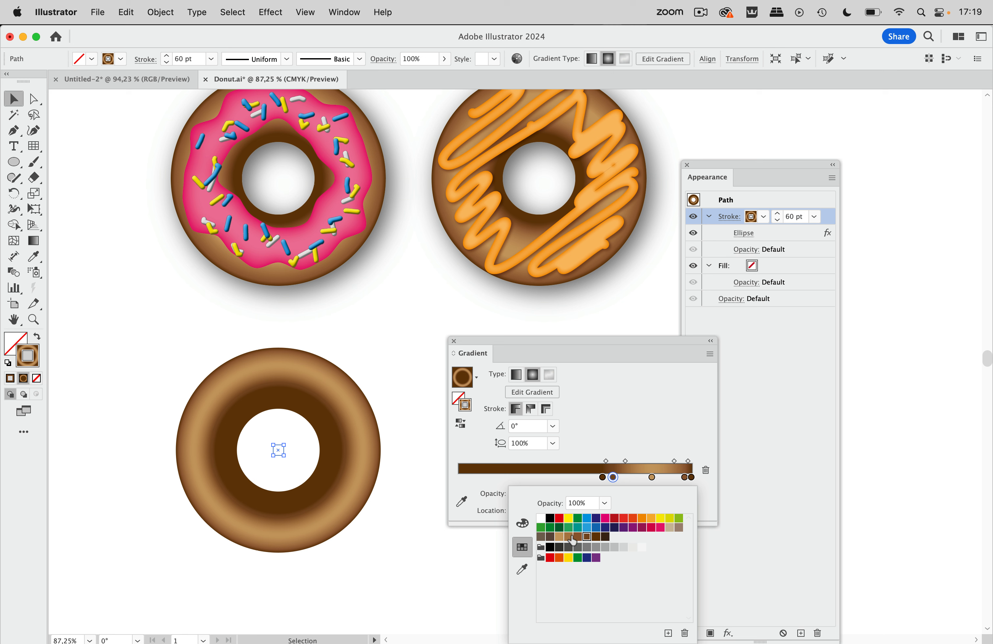
{"action": "left_click", "coordinate": [569, 536]}
{"action": "left_click", "coordinate": [578, 538]}
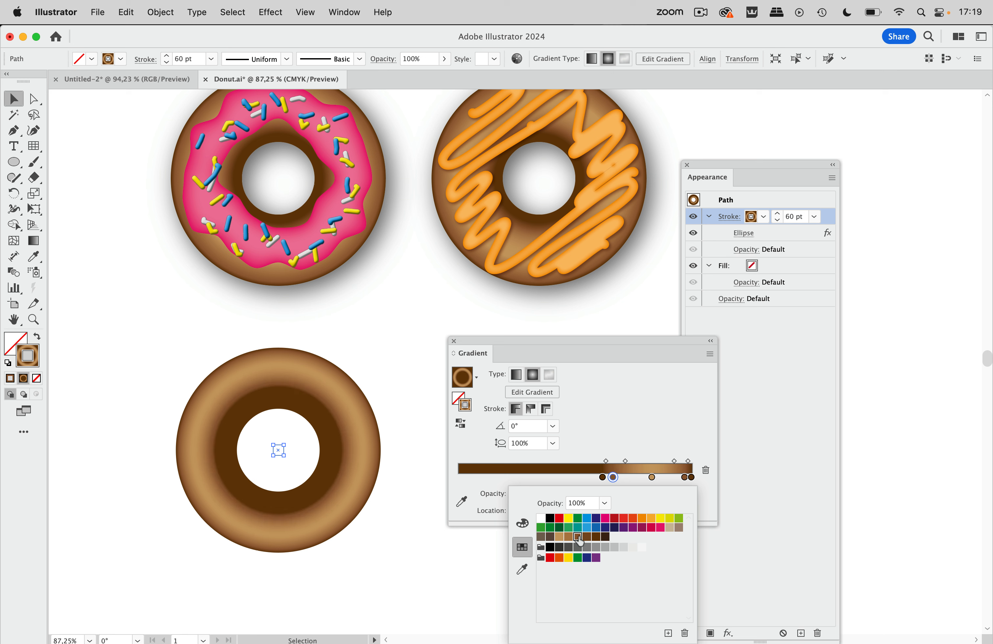
Step: Duplicate the medium brown stop to about 92% and spread the inner gradient stops toward the donut's hole
{"action": "left_click", "coordinate": [614, 478]}
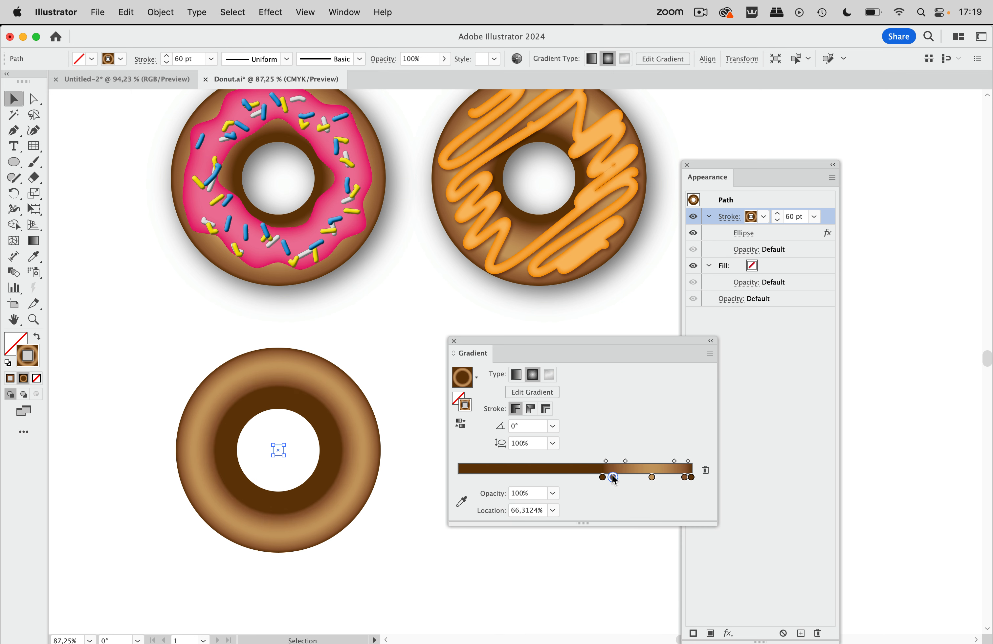
{"action": "mouse_move", "coordinate": [615, 477]}
{"action": "left_mouse_down"}
{"action": "mouse_move", "coordinate": [641, 462]}
{"action": "mouse_move", "coordinate": [645, 477]}
{"action": "mouse_move", "coordinate": [675, 480]}
{"action": "left_mouse_up"}
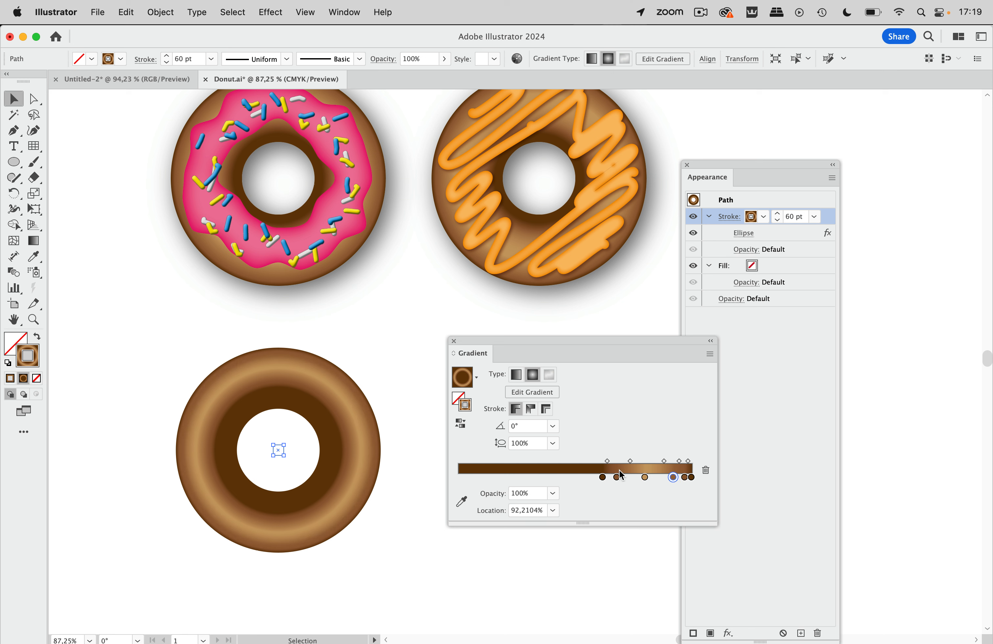
{"action": "mouse_move", "coordinate": [603, 477]}
{"action": "left_mouse_down"}
{"action": "mouse_move", "coordinate": [579, 477]}
{"action": "mouse_move", "coordinate": [642, 475]}
{"action": "mouse_move", "coordinate": [631, 477]}
{"action": "left_mouse_up"}
Step: Recolor the stop at about 58% with a darker brown and move it to about 55%, shifting the innermost stop inward too
{"action": "double_click", "coordinate": [595, 477]}
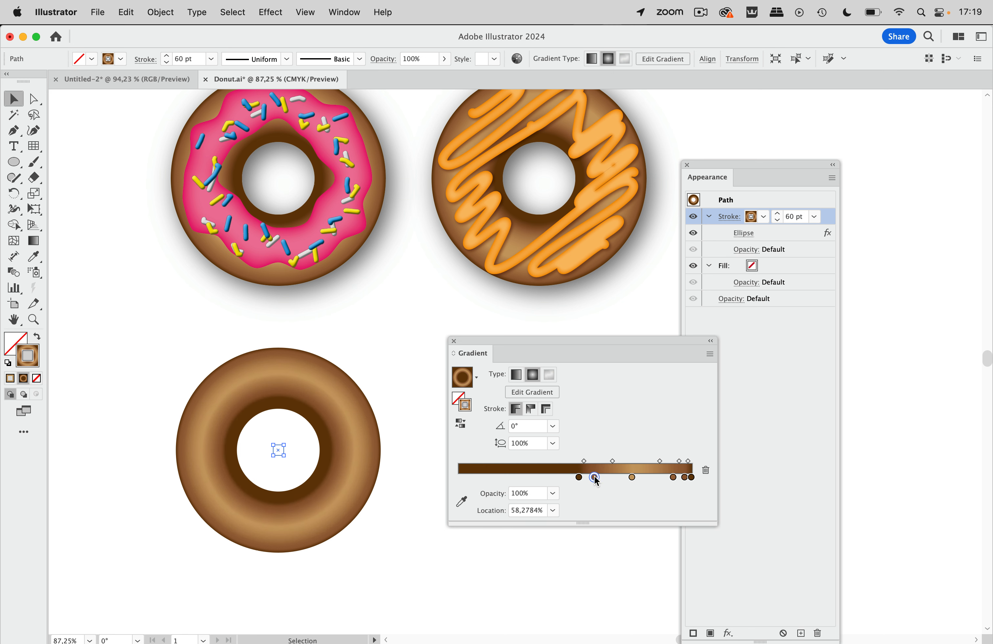
{"action": "left_click", "coordinate": [587, 537]}
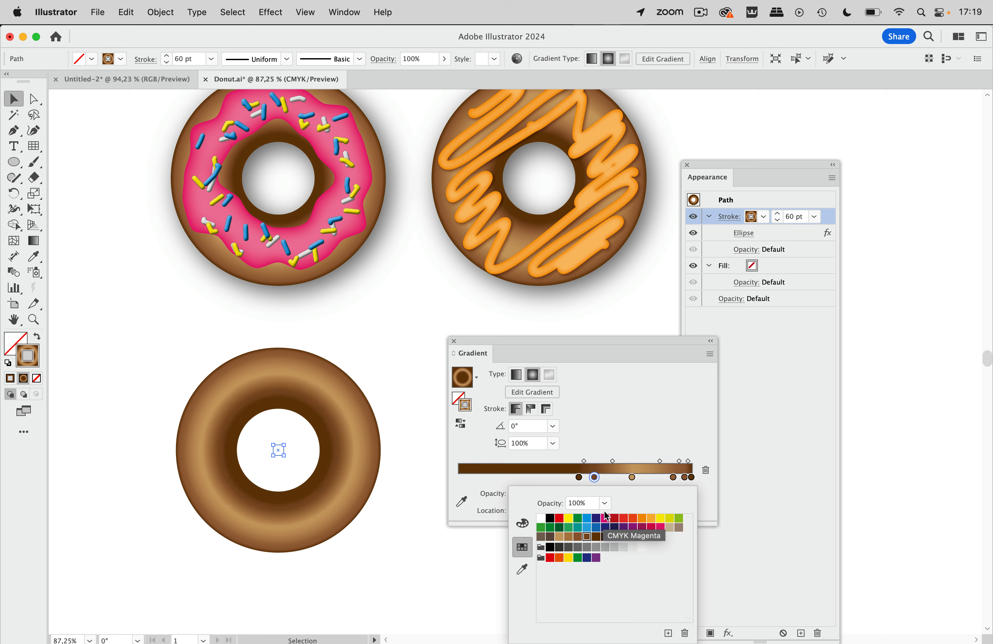
{"action": "left_click", "coordinate": [595, 477]}
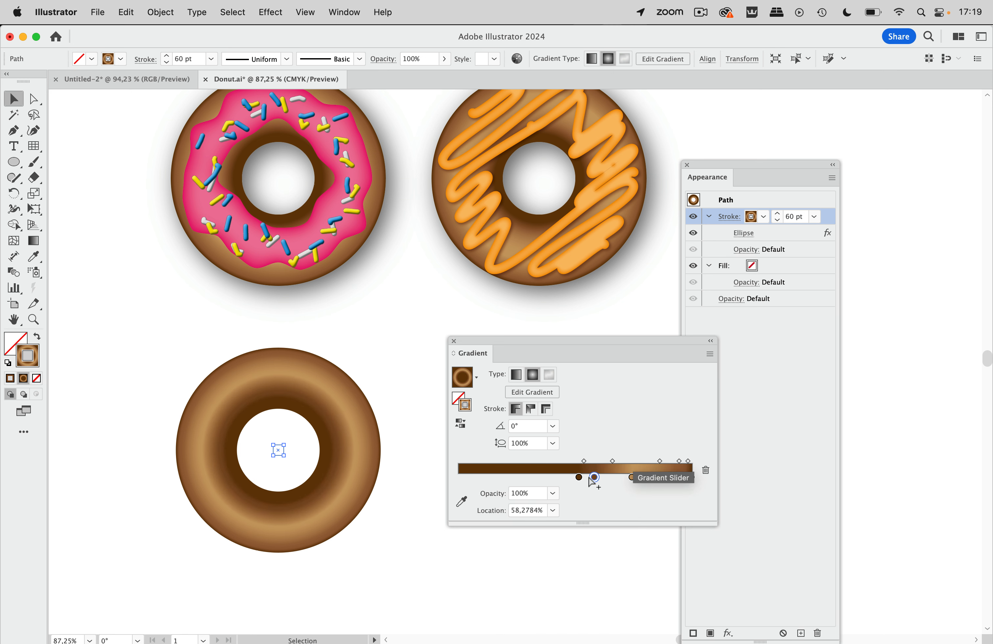
{"action": "left_click_drag", "start_coordinate": [578, 477], "coordinate": [588, 478]}
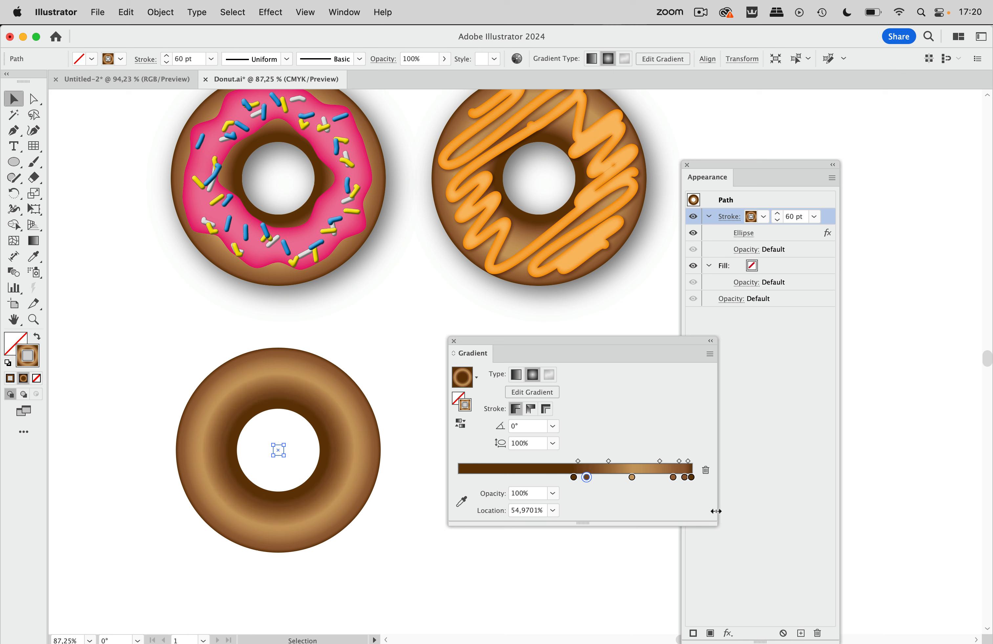
Step: Widen and close the gradient settings, and move and shorten the Appearance settings to free space around the artwork
{"action": "left_click_drag", "start_coordinate": [717, 518], "coordinate": [793, 480]}
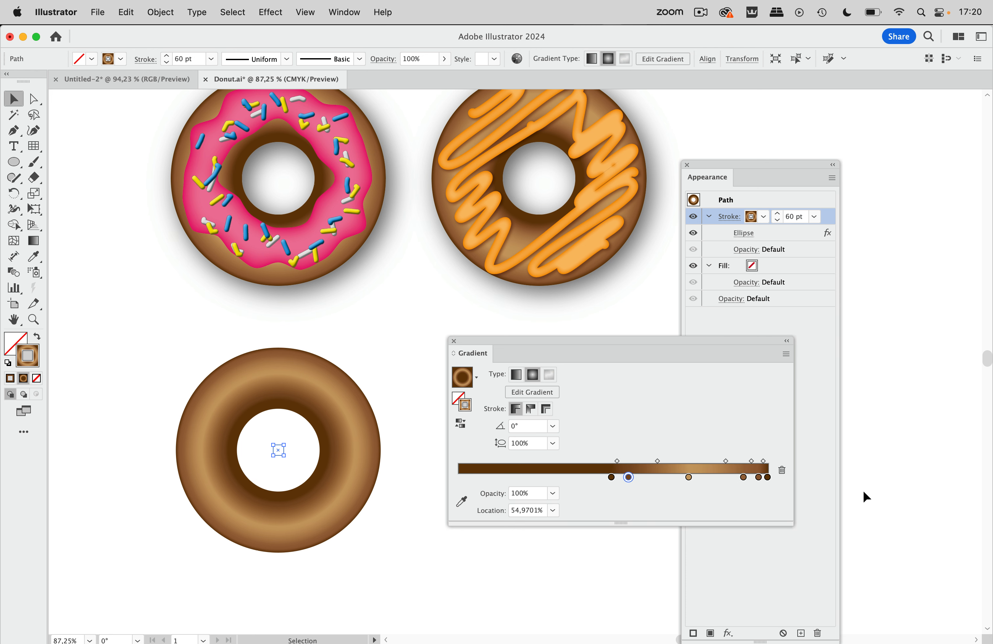
{"action": "left_click", "coordinate": [454, 342]}
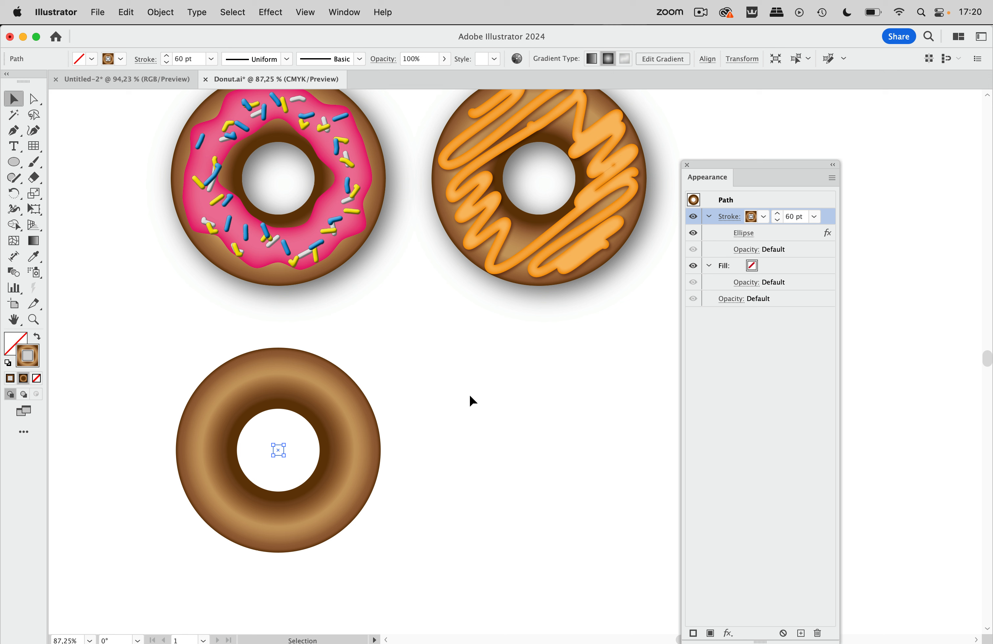
{"action": "left_click_drag", "start_coordinate": [760, 167], "coordinate": [776, 139]}
{"action": "left_click_drag", "start_coordinate": [732, 614], "coordinate": [717, 374]}
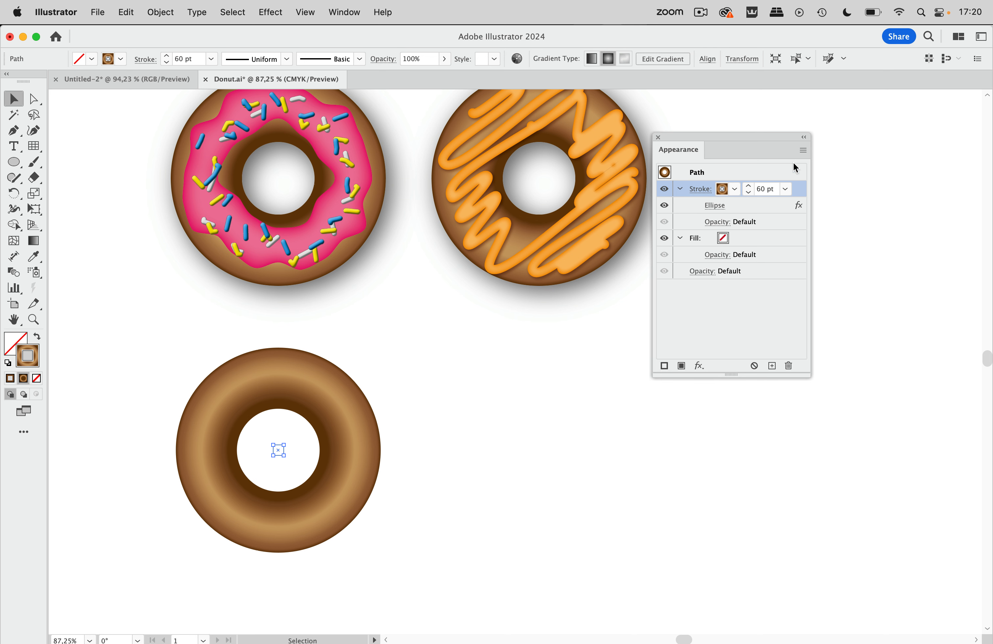
Step: Duplicate the donut's 60 pt gradient stroke and set the upper copy to magenta with a 50 pt weight
{"action": "left_click", "coordinate": [773, 366]}
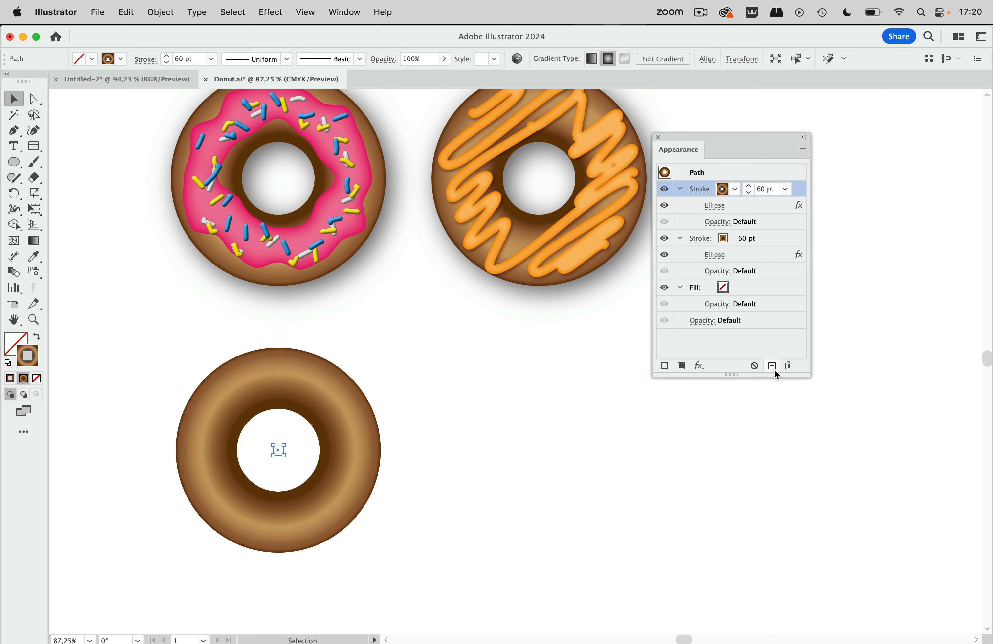
{"action": "left_click", "coordinate": [735, 189]}
{"action": "left_click", "coordinate": [684, 213]}
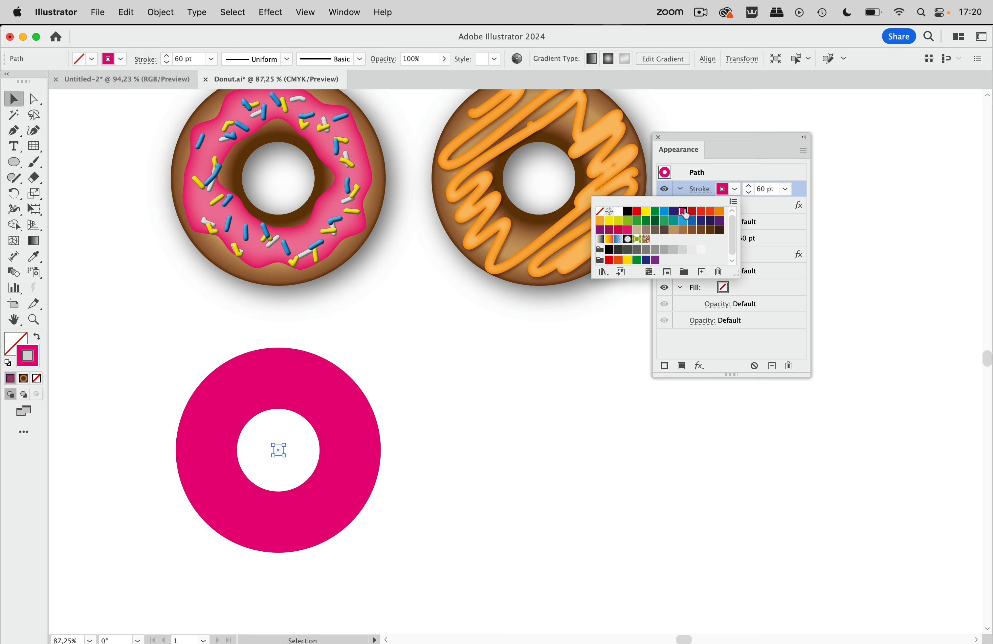
{"action": "left_click", "coordinate": [796, 190]}
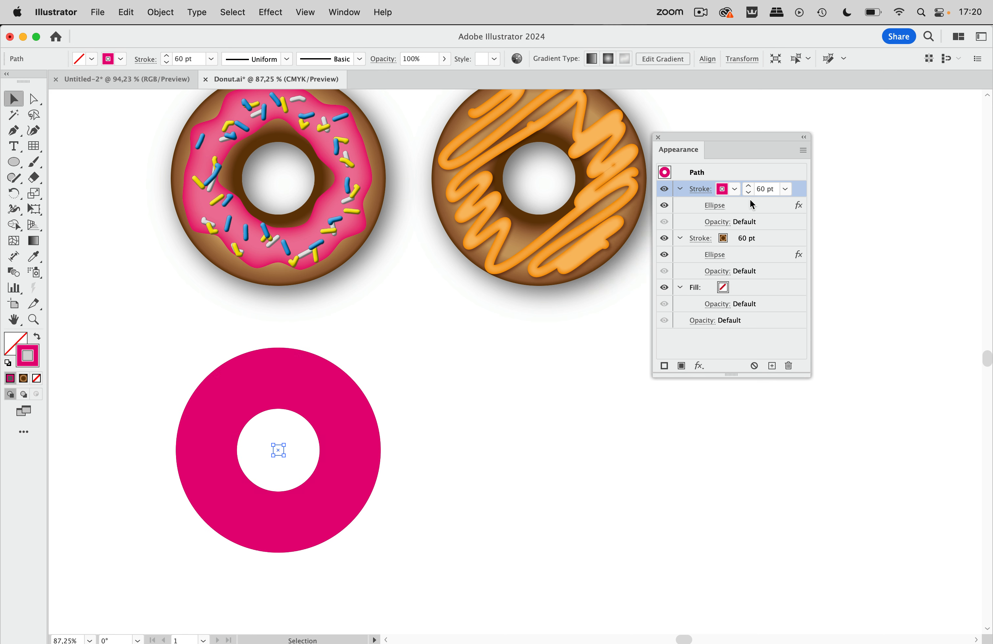
{"action": "left_click", "coordinate": [748, 193], "text": "shift"}
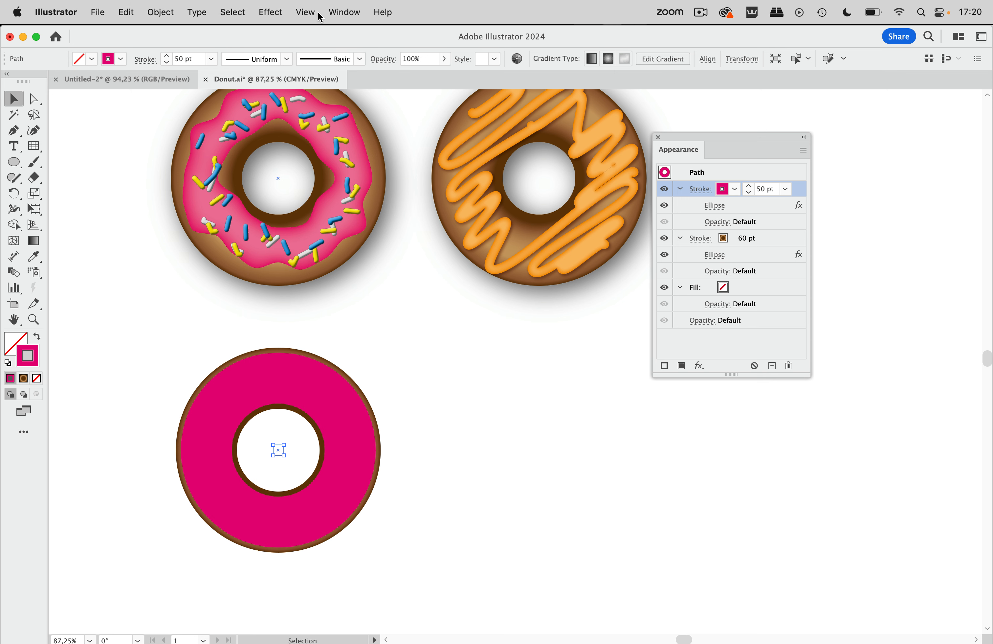
Step: Apply the Outline Stroke path effect to the 50 pt magenta stroke
{"action": "left_click", "coordinate": [280, 13]}
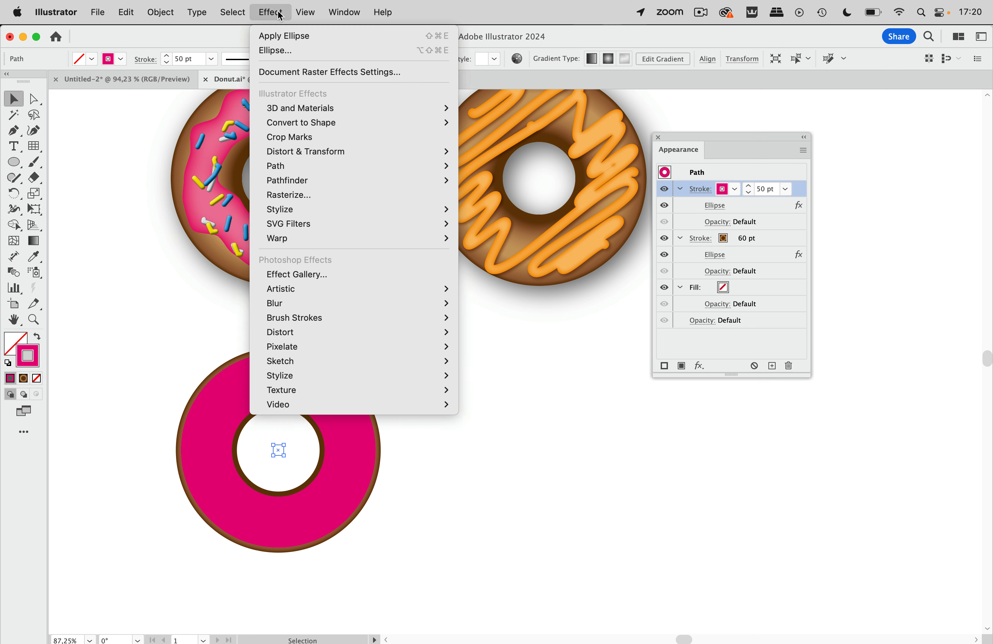
{"action": "mouse_move", "coordinate": [362, 169]}
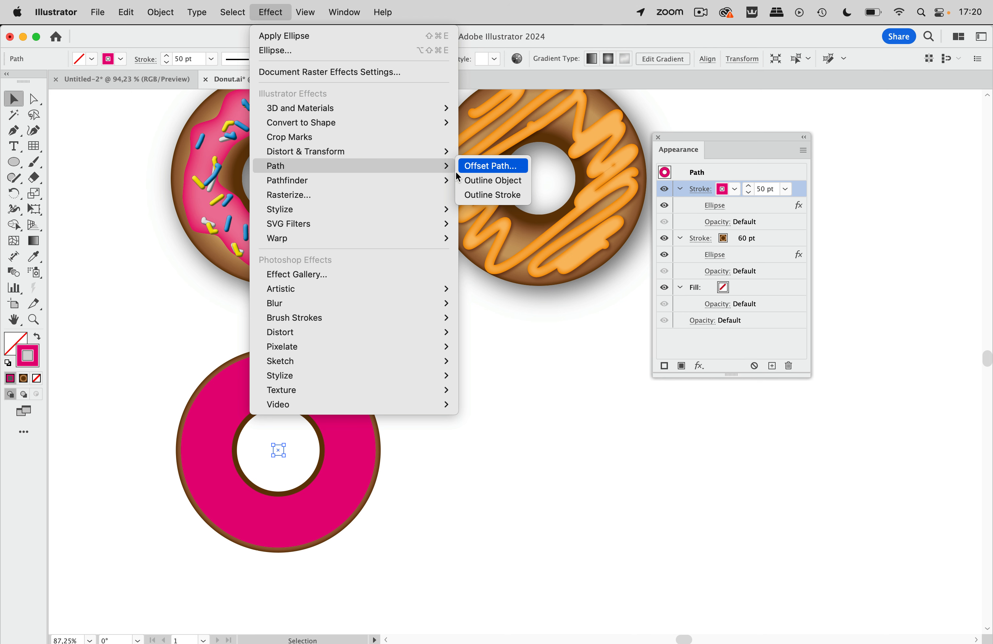
{"action": "left_click", "coordinate": [491, 197]}
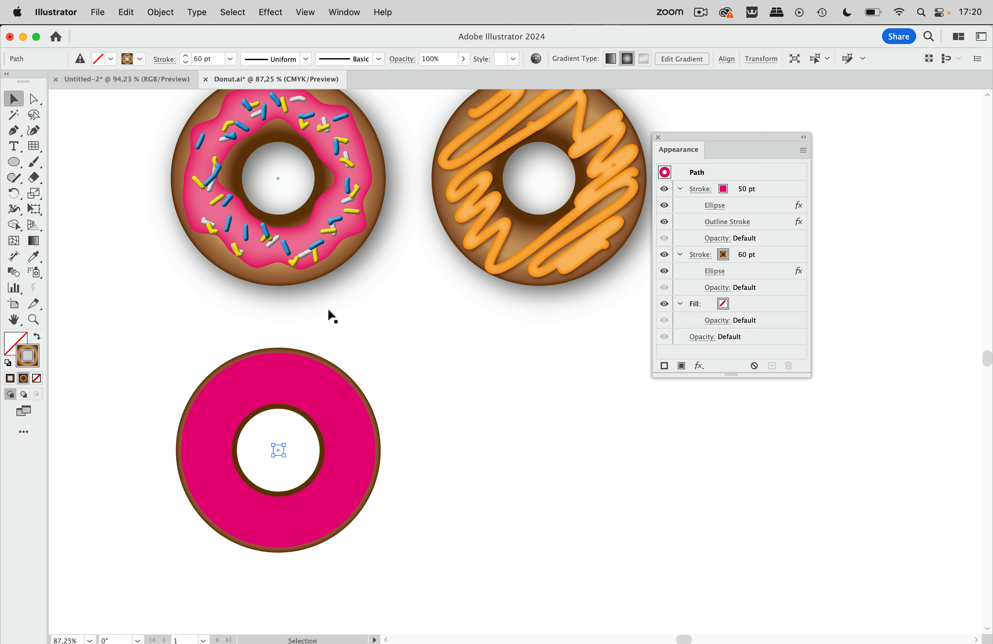
Step: Add a Roughen effect to the donut and move it under Outline Stroke within the magenta stroke
{"action": "left_click", "coordinate": [273, 9]}
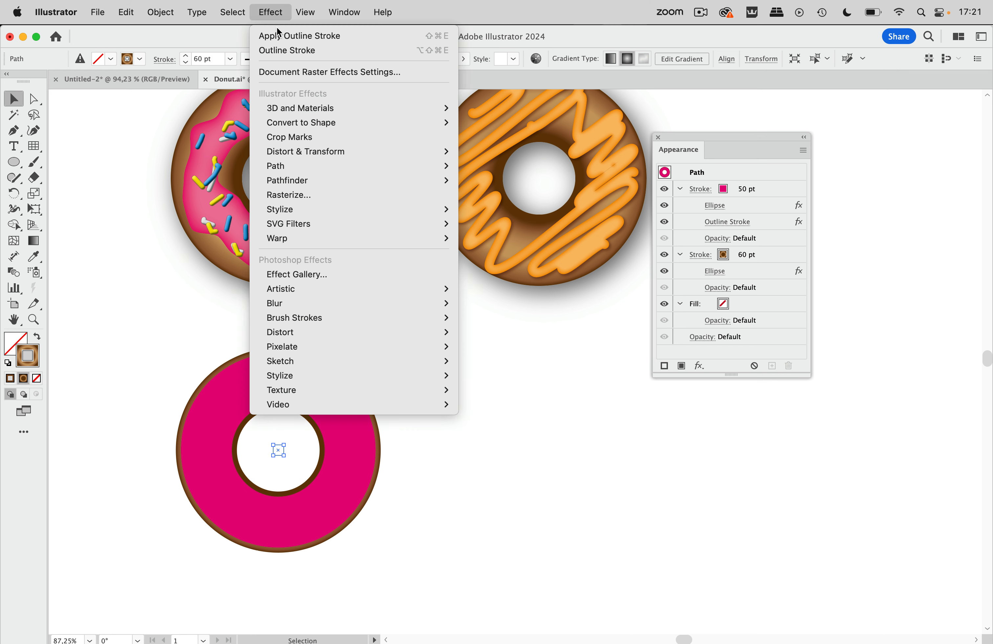
{"action": "mouse_move", "coordinate": [309, 155]}
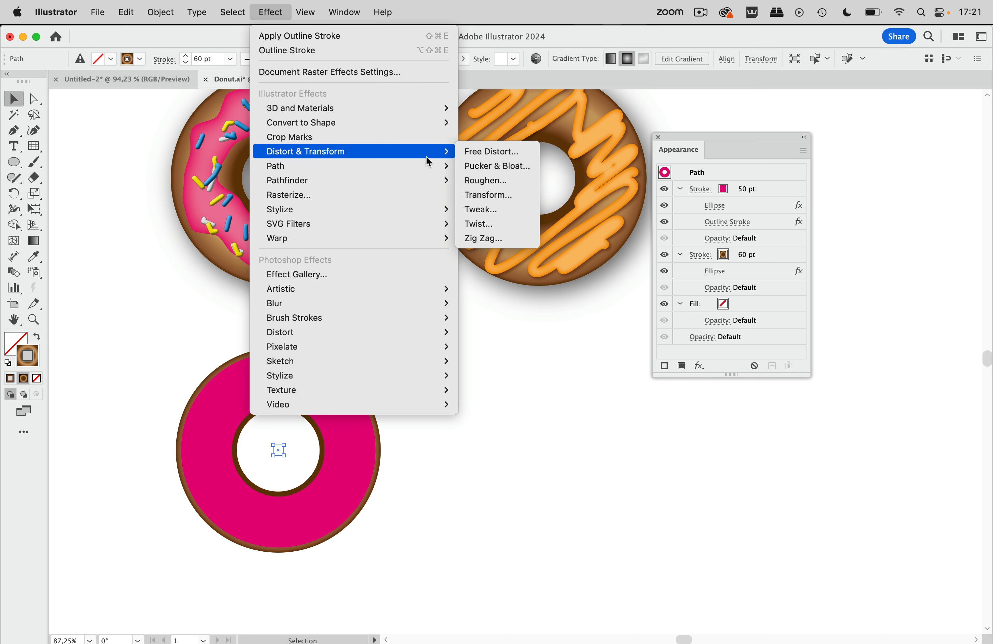
{"action": "left_click", "coordinate": [499, 181]}
{"action": "left_click", "coordinate": [472, 510]}
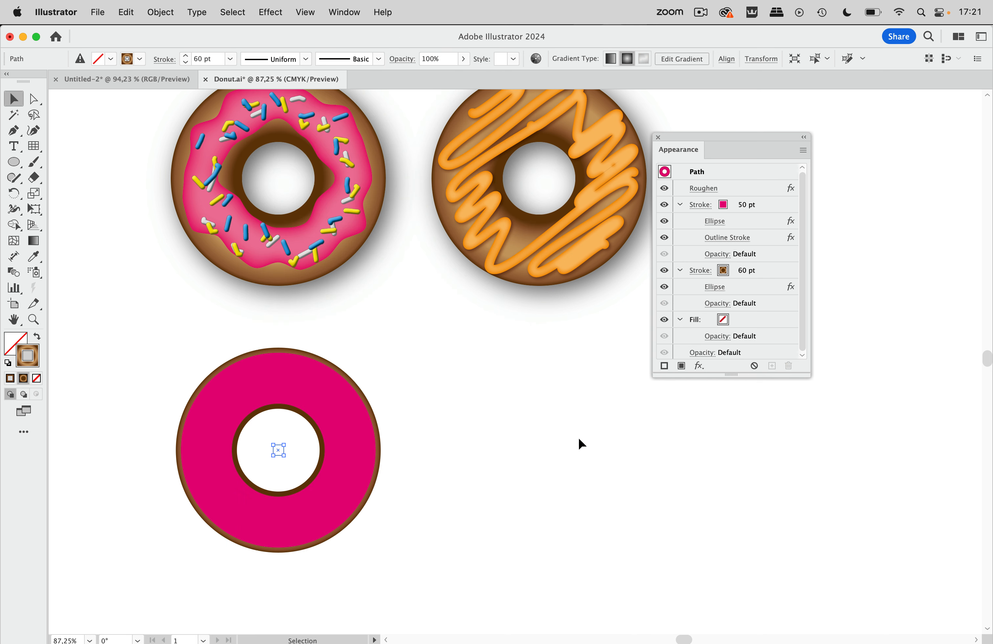
{"action": "left_click_drag", "start_coordinate": [761, 186], "coordinate": [765, 249]}
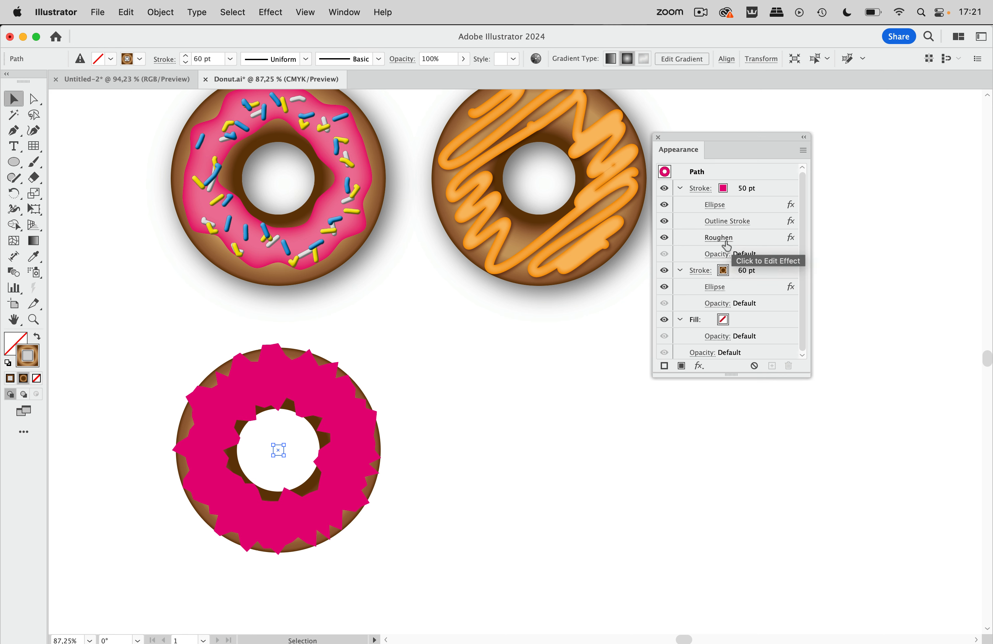
Step: Edit the magenta stroke's Roughen effect to smooth points, 5% relative size and a detail of 5 per inch
{"action": "double_click", "coordinate": [741, 244]}
{"action": "left_click_drag", "start_coordinate": [508, 341], "coordinate": [669, 326]}
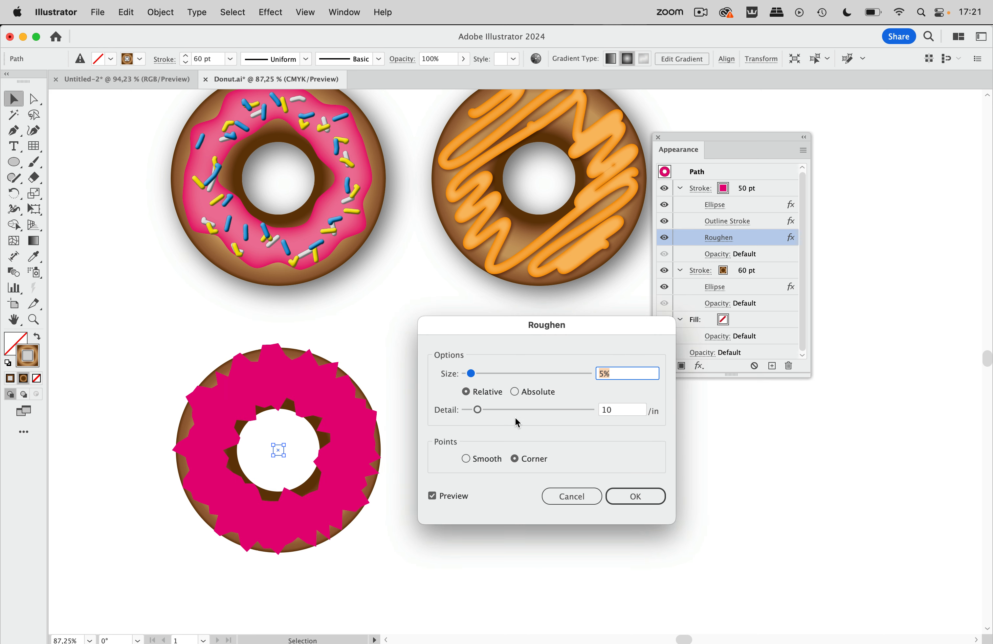
{"action": "left_click", "coordinate": [485, 459]}
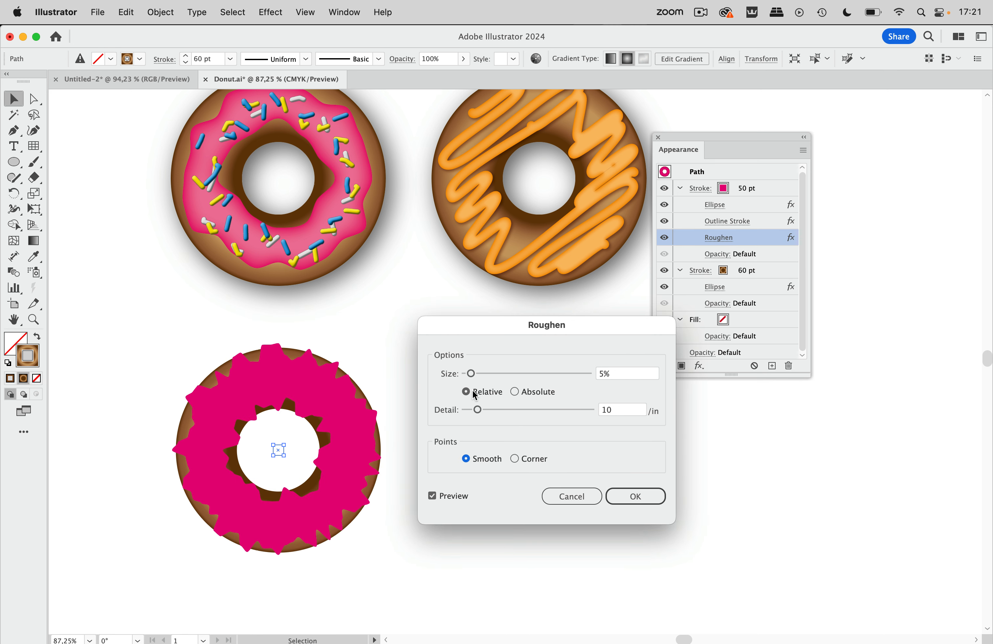
{"action": "left_click_drag", "start_coordinate": [477, 416], "coordinate": [471, 415]}
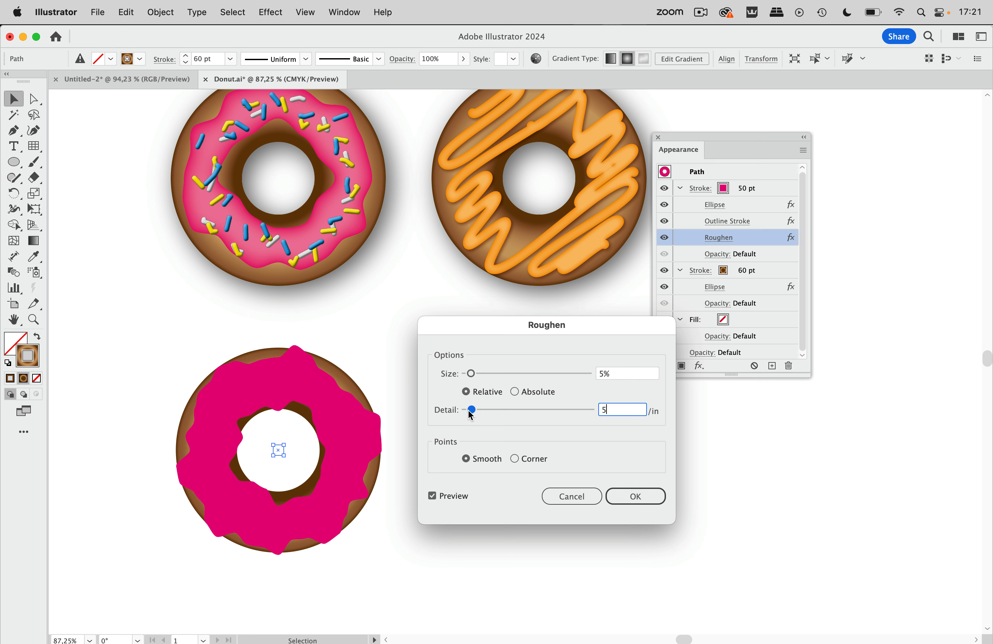
{"action": "left_click_drag", "start_coordinate": [472, 375], "coordinate": [470, 374]}
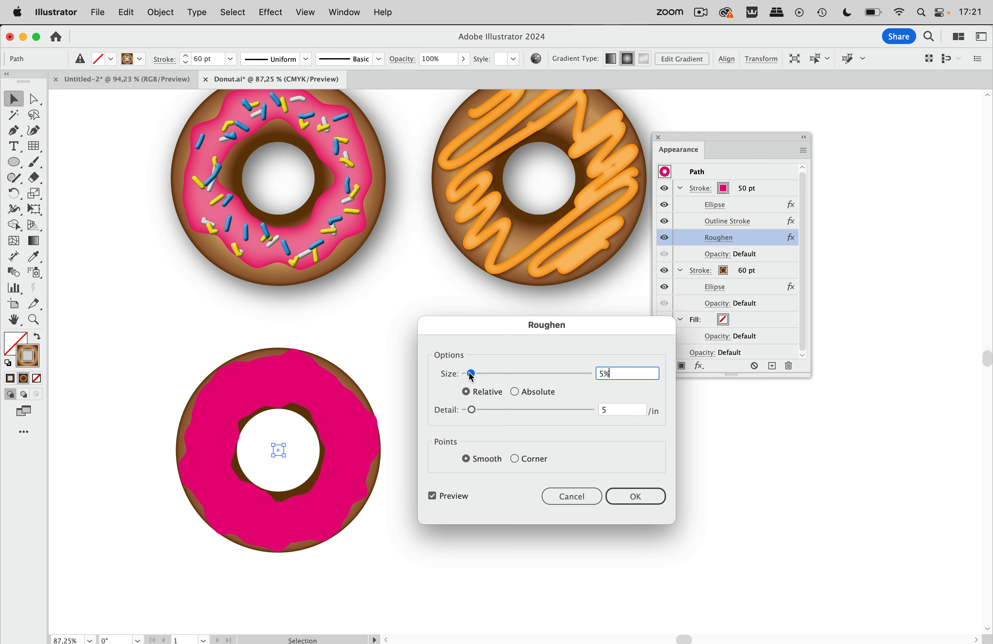
{"action": "left_click", "coordinate": [627, 499]}
Step: Reduce the magenta icing stroke's weight to 37 pt
{"action": "left_click", "coordinate": [752, 192]}
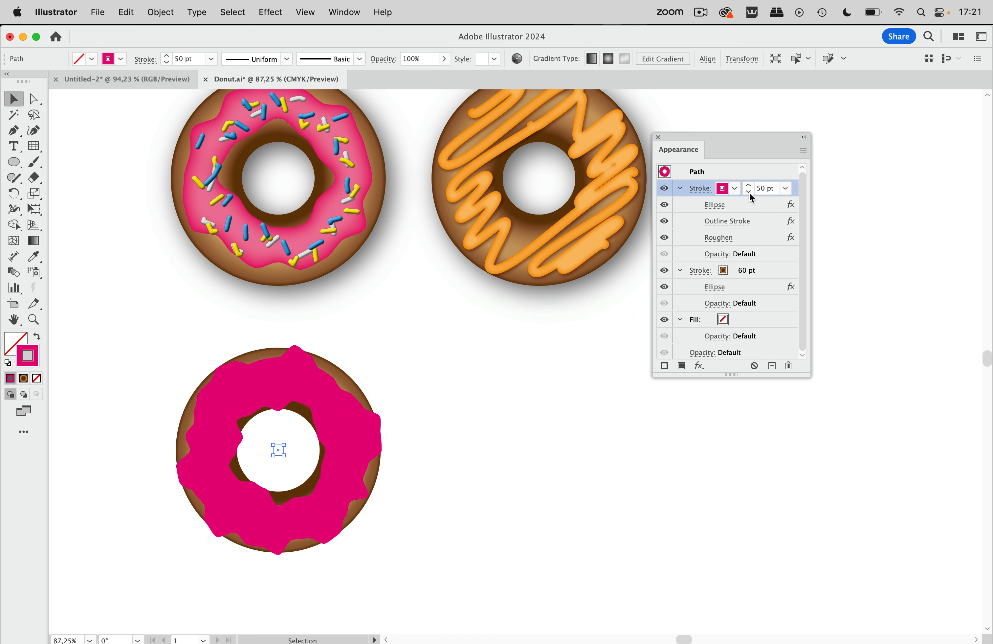
{"action": "left_click", "coordinate": [749, 192]}
{"action": "left_click", "coordinate": [749, 193]}
{"action": "left_click", "coordinate": [748, 193]}
{"action": "left_click", "coordinate": [749, 193]}
{"action": "left_click", "coordinate": [749, 193]}
{"action": "left_click", "coordinate": [748, 193]}
{"action": "left_click", "coordinate": [748, 193]}
{"action": "left_click", "coordinate": [749, 193]}
{"action": "left_click", "coordinate": [748, 192]}
{"action": "left_click", "coordinate": [748, 193]}
{"action": "left_click", "coordinate": [749, 193]}
{"action": "left_click", "coordinate": [749, 193]}
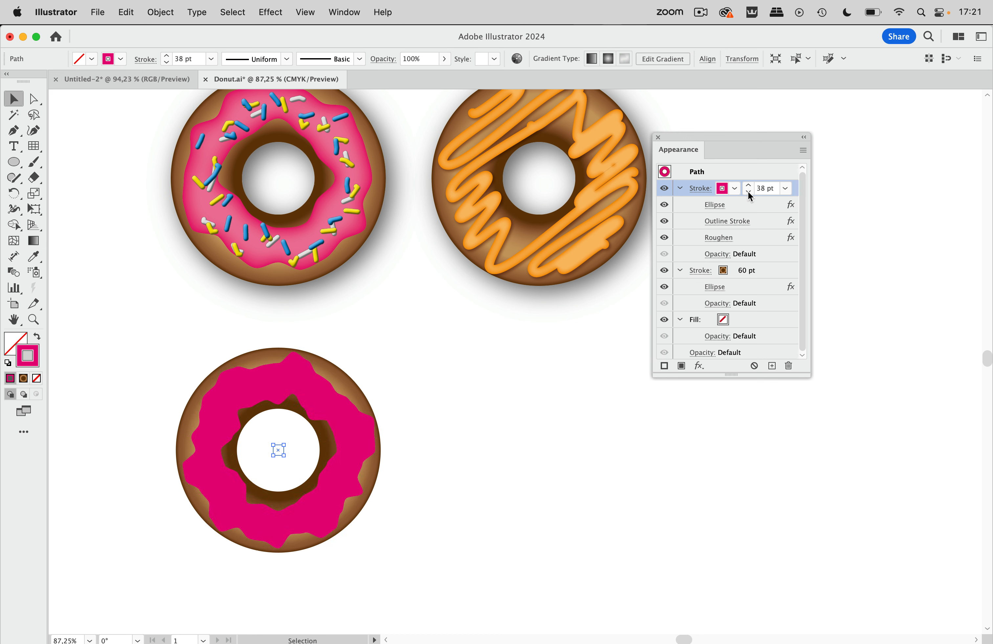
{"action": "left_click", "coordinate": [749, 193]}
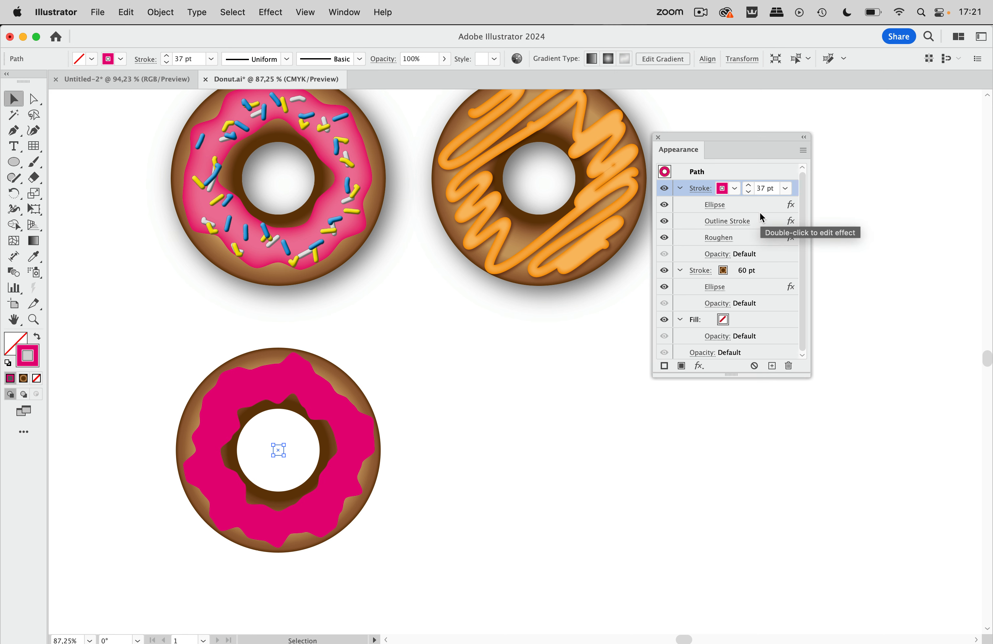
Step: Add an Inner Glow effect to the magenta stroke in Screen mode with the pale pink colour F9E5F9
{"action": "left_click", "coordinate": [269, 13]}
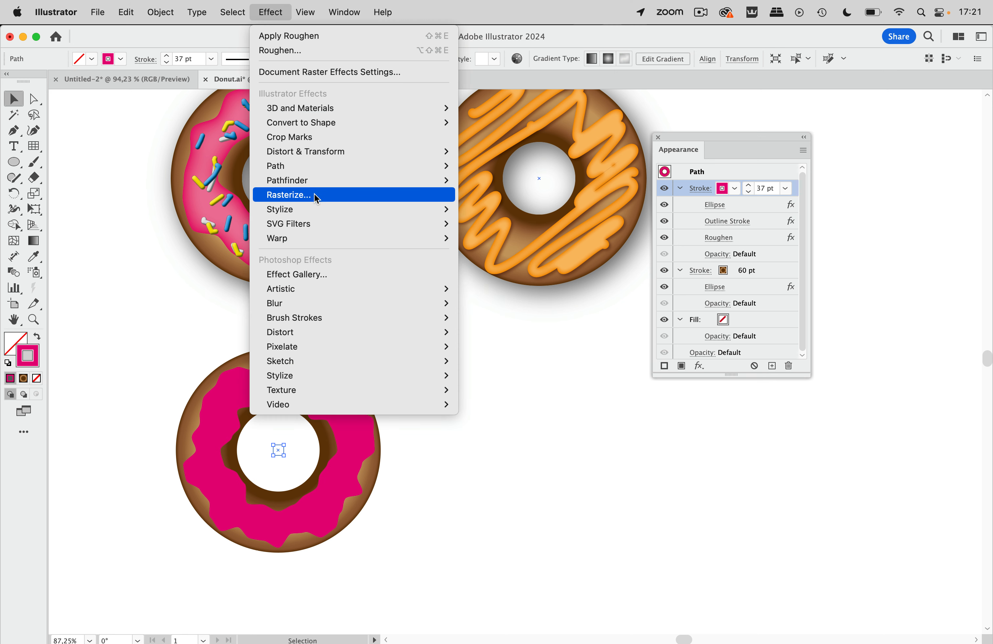
{"action": "mouse_move", "coordinate": [317, 209]}
{"action": "left_click", "coordinate": [489, 239]}
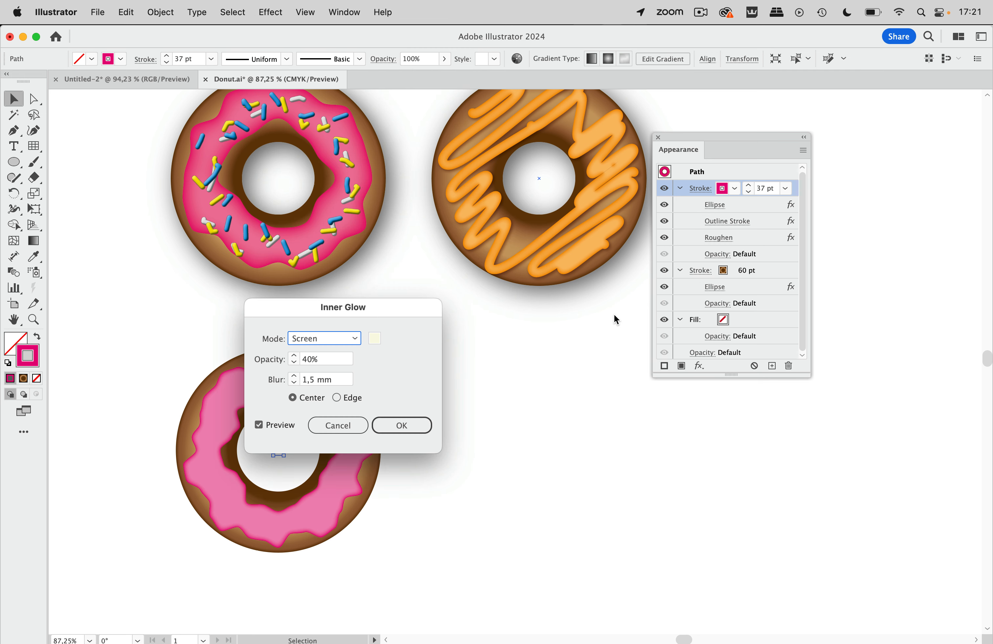
{"action": "left_click_drag", "start_coordinate": [400, 303], "coordinate": [491, 230]}
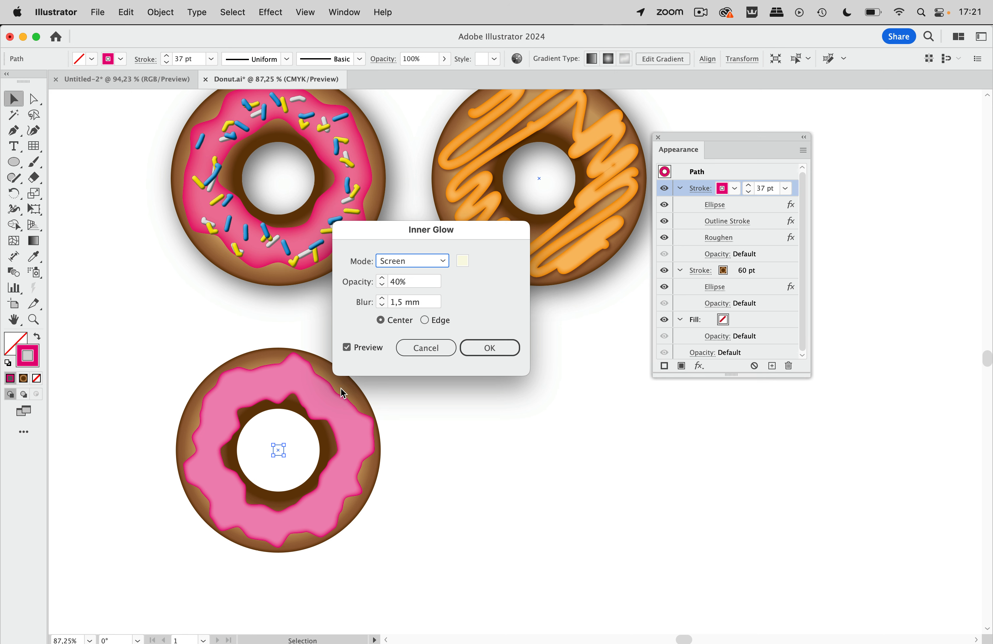
{"action": "left_click", "coordinate": [462, 260]}
{"action": "left_click", "coordinate": [510, 284]}
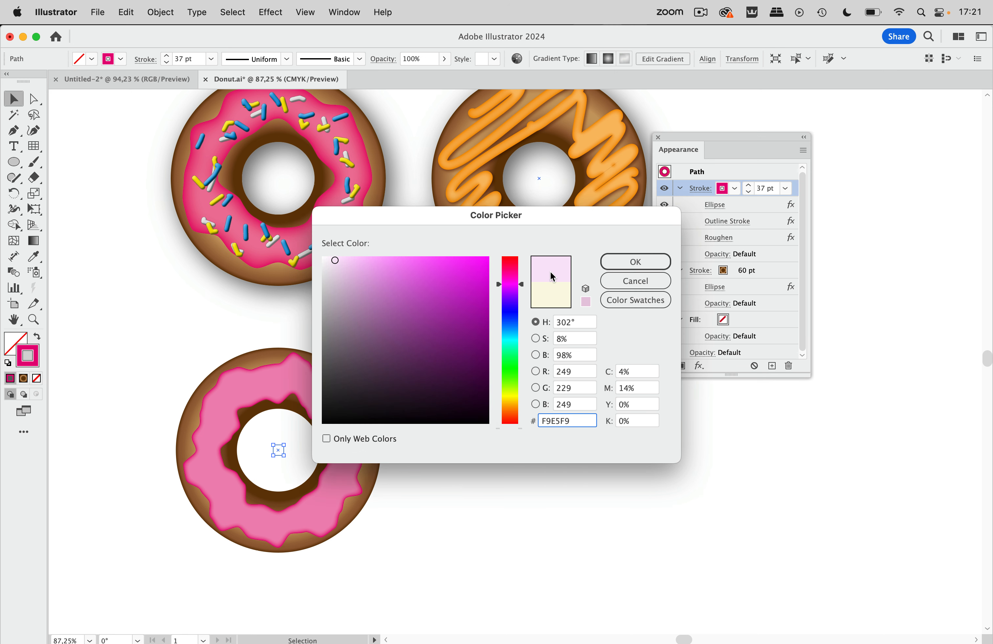
{"action": "left_click", "coordinate": [615, 264]}
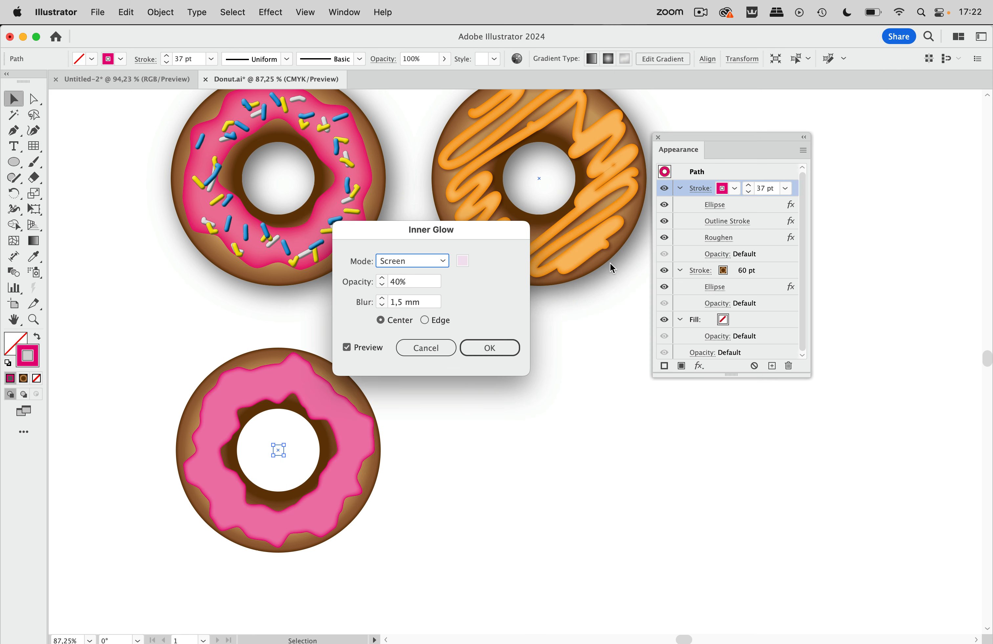
Step: Set the Inner Glow's opacity to 50% and its blur to 3 mm, and apply the effect
{"action": "left_click", "coordinate": [382, 277], "text": "shift"}
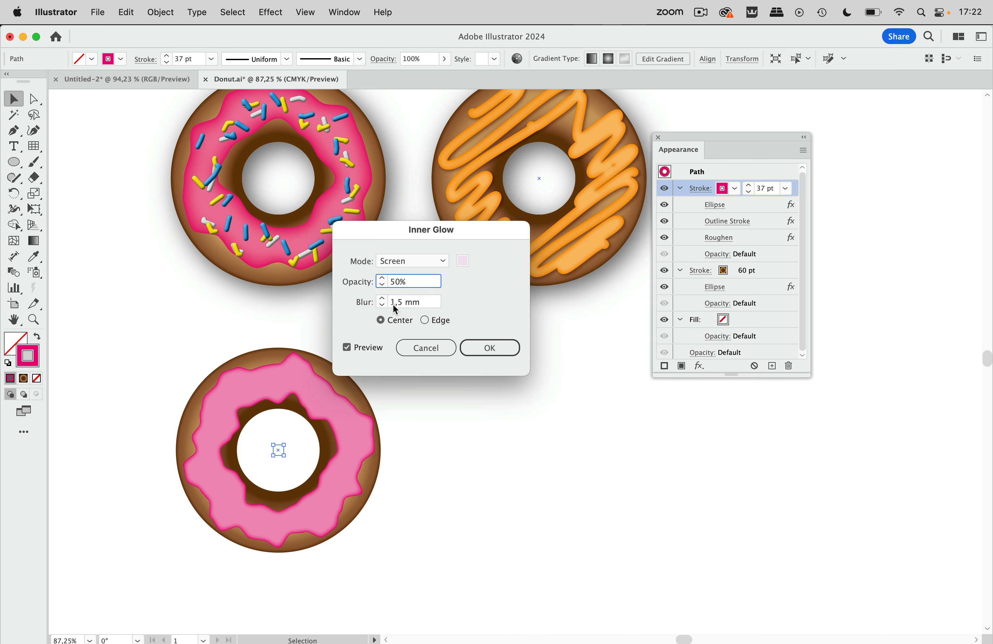
{"action": "key", "text": "Tab"}
{"action": "type", "text": "10 mm"}
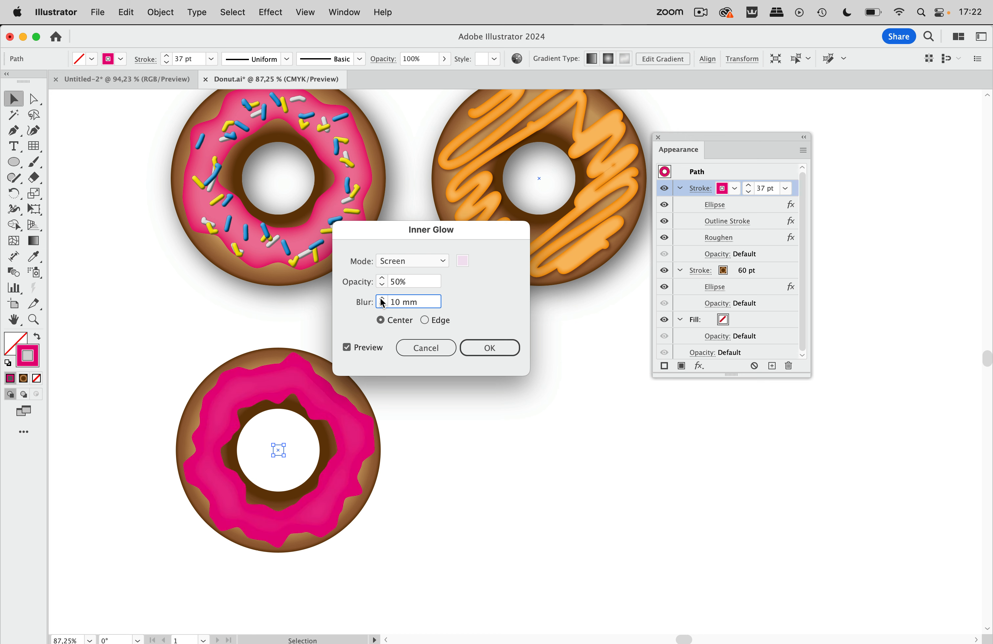
{"action": "left_click_drag", "start_coordinate": [400, 302], "coordinate": [380, 304]}
{"action": "type", "text": "3"}
{"action": "left_click", "coordinate": [432, 284]}
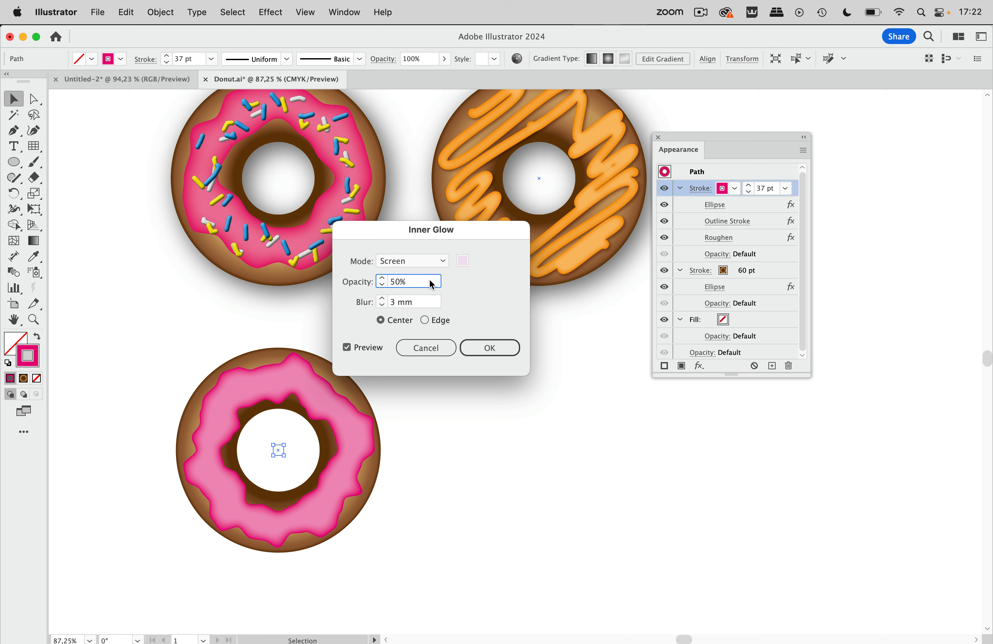
{"action": "left_click", "coordinate": [493, 348]}
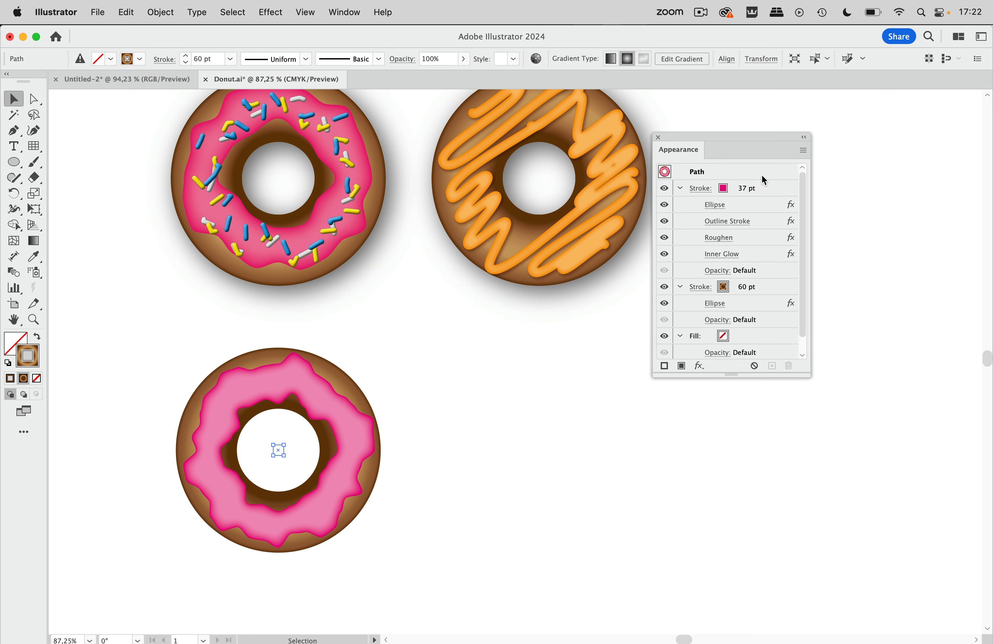
Step: Add a brown Multiply Drop Shadow to the magenta stroke with 60% opacity, 0.5 mm offsets and 0.5 mm blur
{"action": "left_click", "coordinate": [769, 188]}
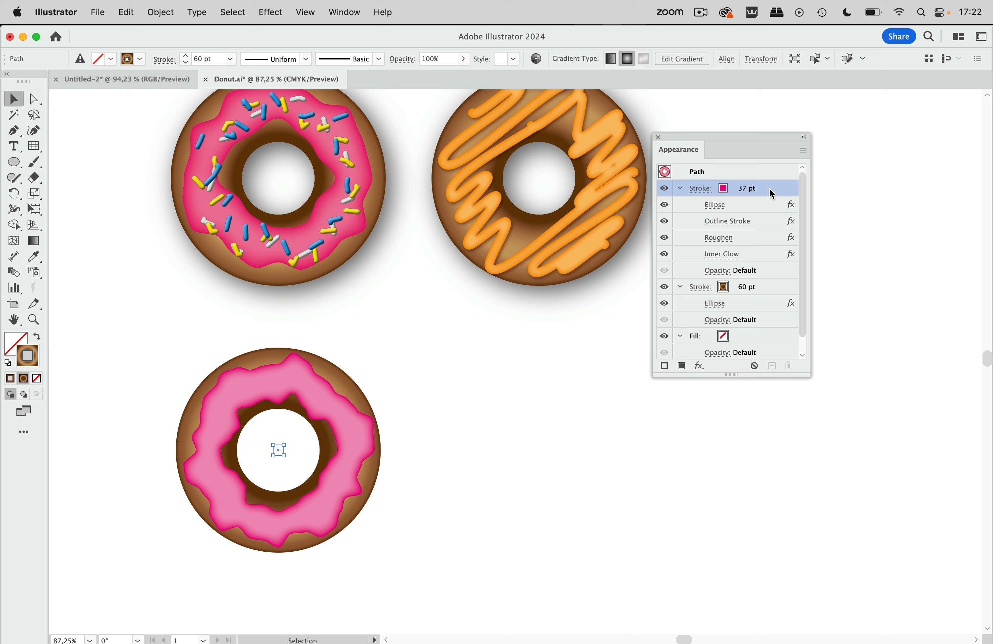
{"action": "left_click", "coordinate": [276, 9]}
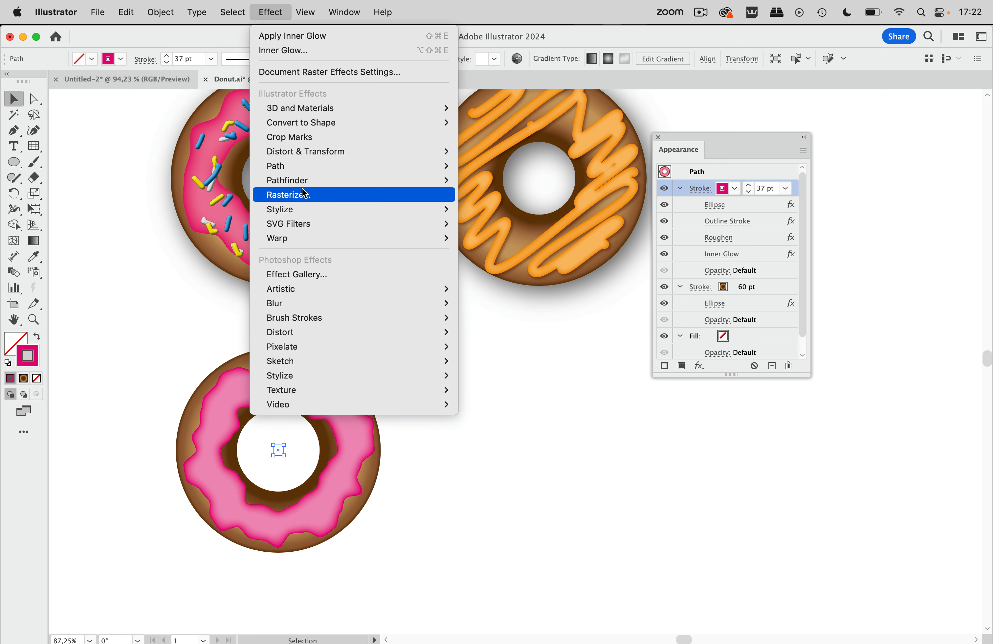
{"action": "mouse_move", "coordinate": [308, 209]}
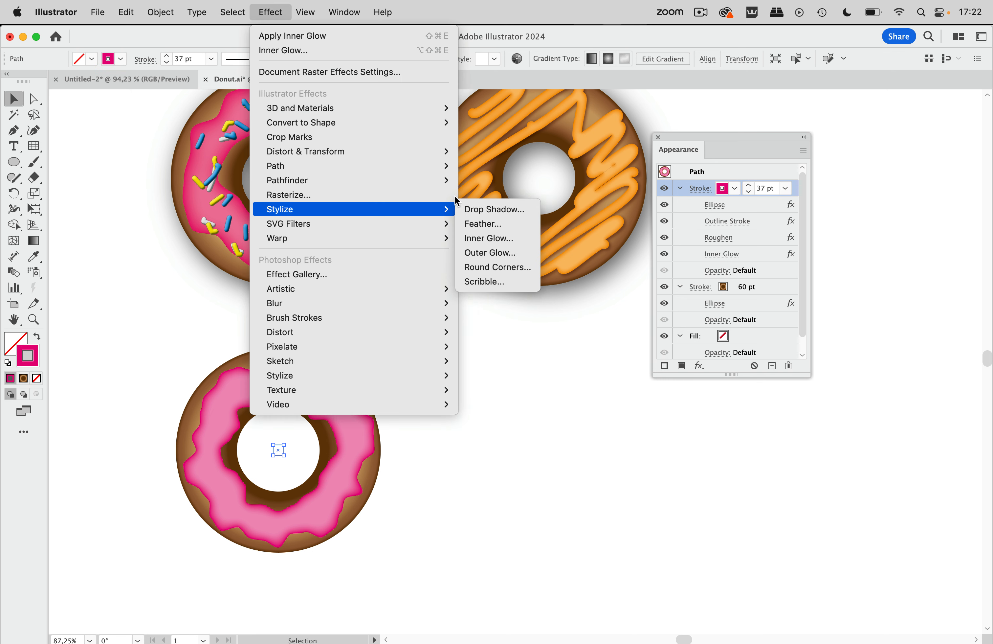
{"action": "left_click", "coordinate": [499, 210]}
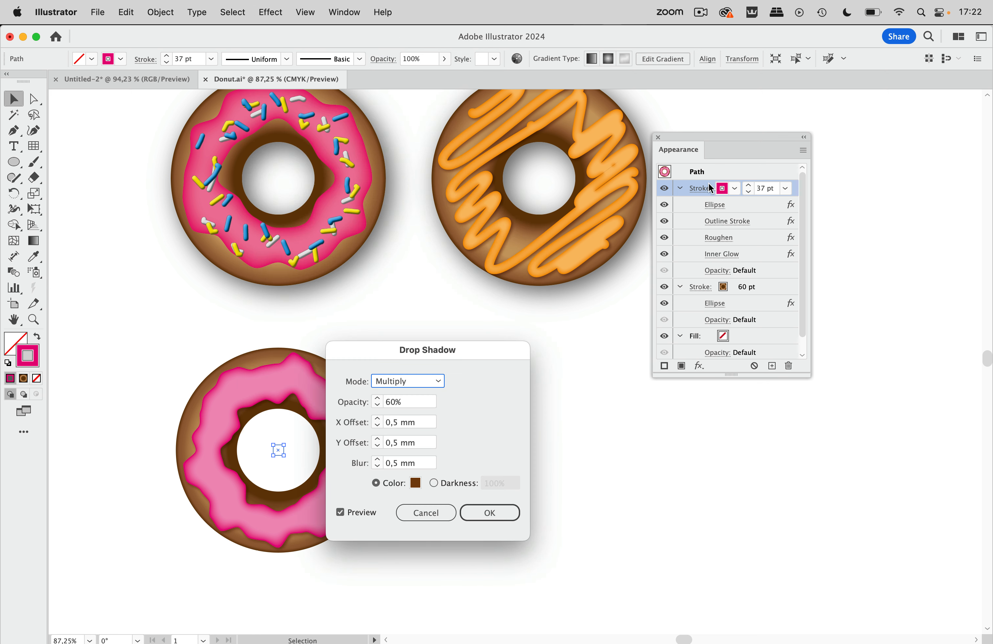
{"action": "left_click_drag", "start_coordinate": [421, 356], "coordinate": [498, 349]}
{"action": "left_click", "coordinate": [564, 512]}
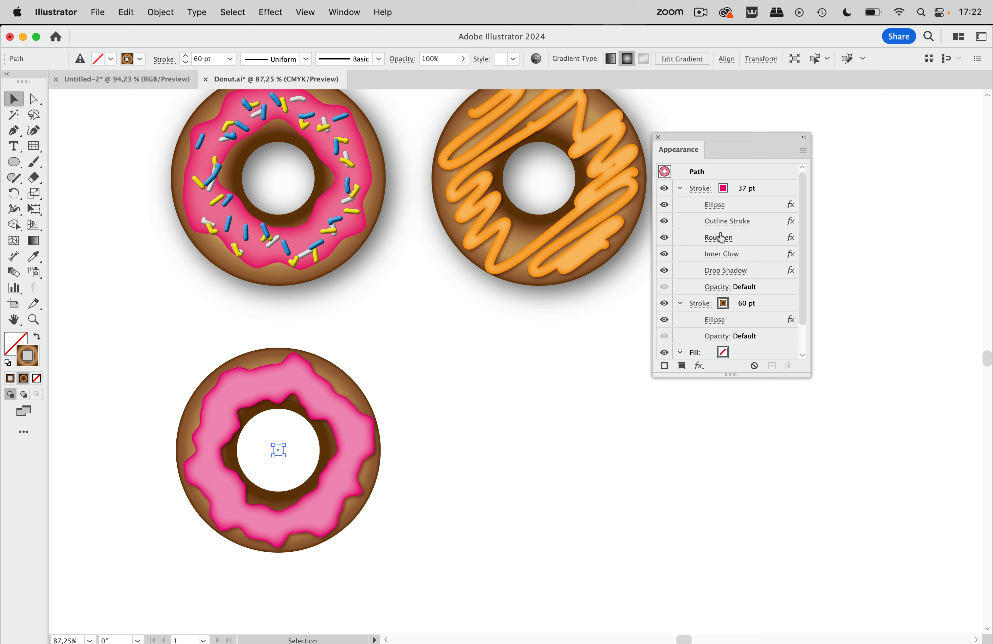
Step: Lower the opacity of the magenta stroke's Inner Glow to deepen the icing's pink
{"action": "left_click", "coordinate": [743, 256]}
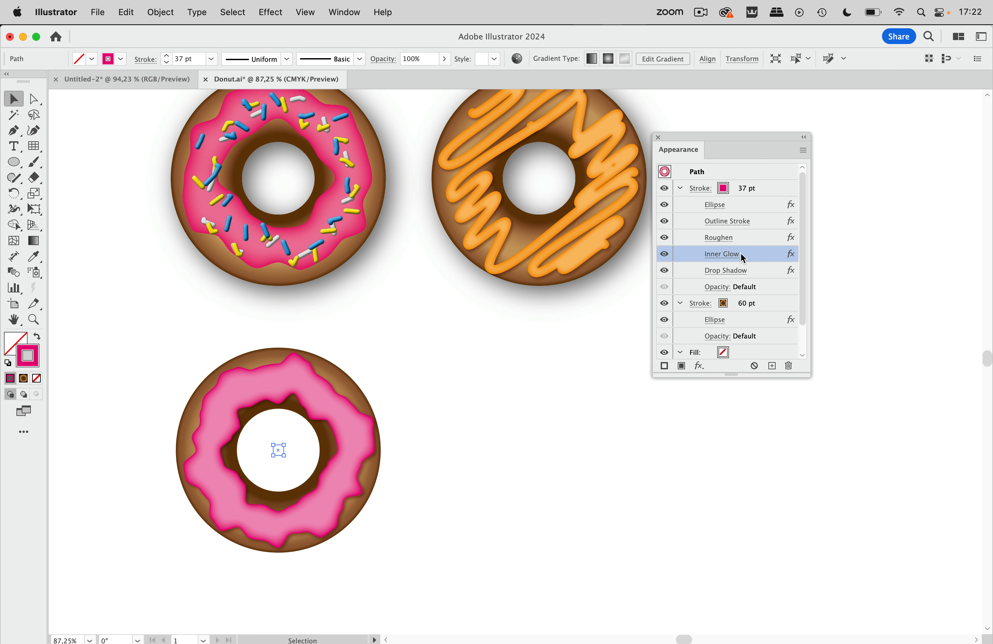
{"action": "left_click", "coordinate": [722, 255]}
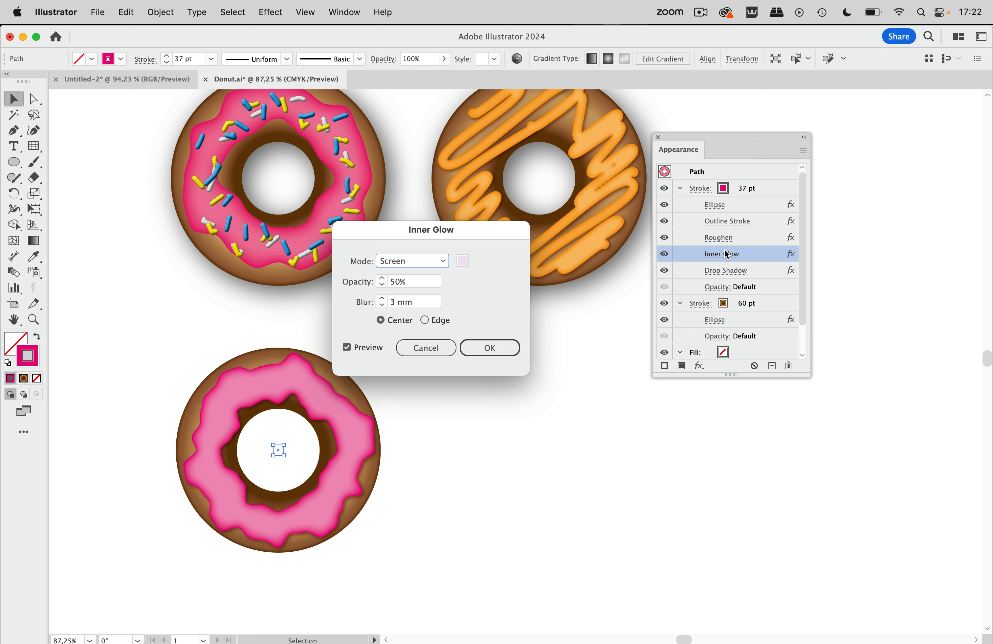
{"action": "left_click", "coordinate": [382, 285]}
{"action": "left_click", "coordinate": [382, 285]}
{"action": "left_click", "coordinate": [382, 285]}
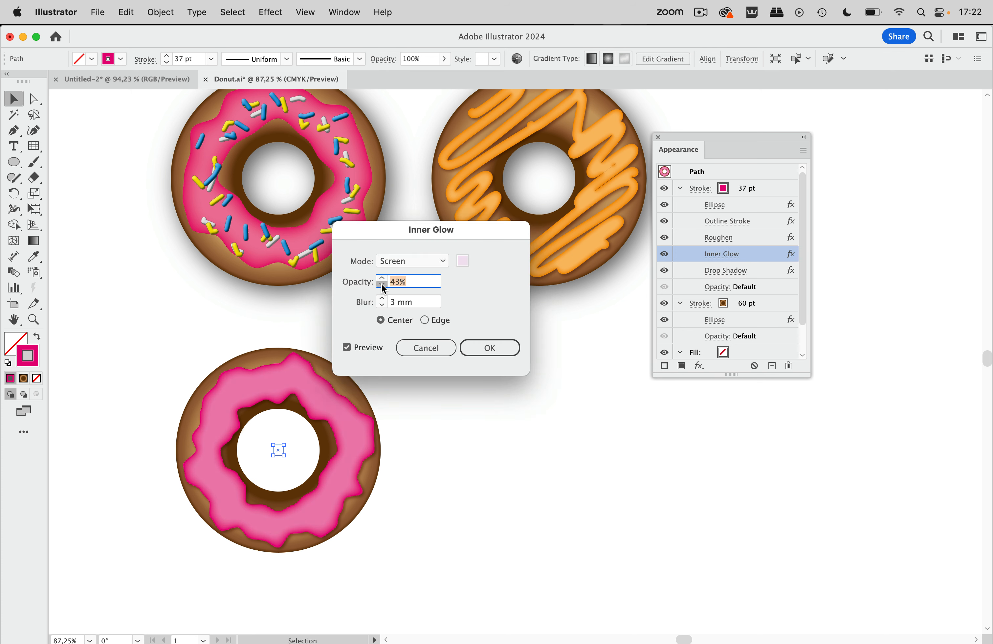
{"action": "left_click", "coordinate": [490, 347]}
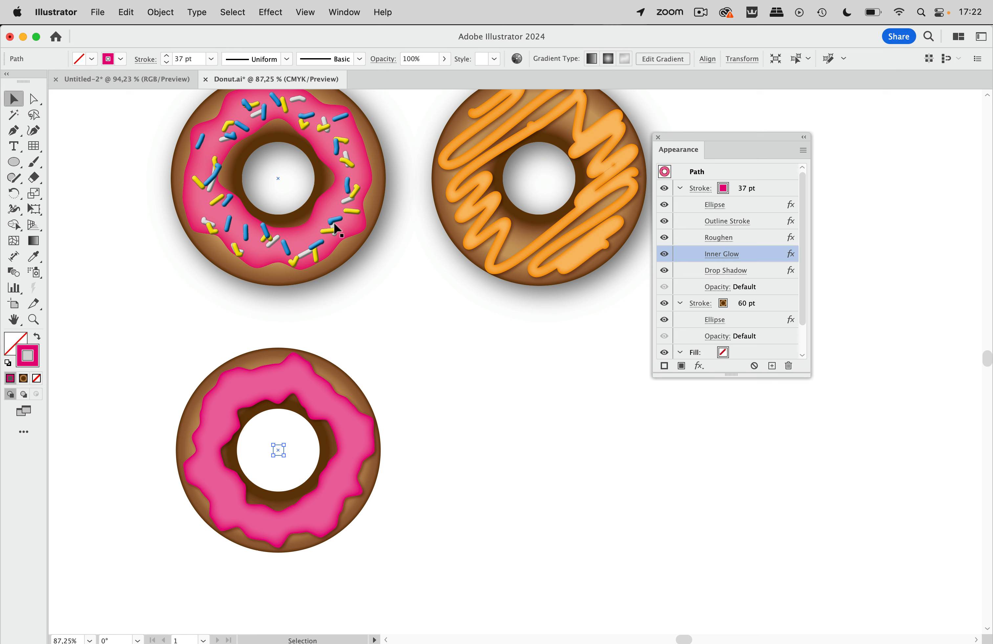
Step: Add a white 4 pt stroke above the magenta one and copy the magenta stroke's Ellipse effect onto it
{"action": "left_click", "coordinate": [767, 189]}
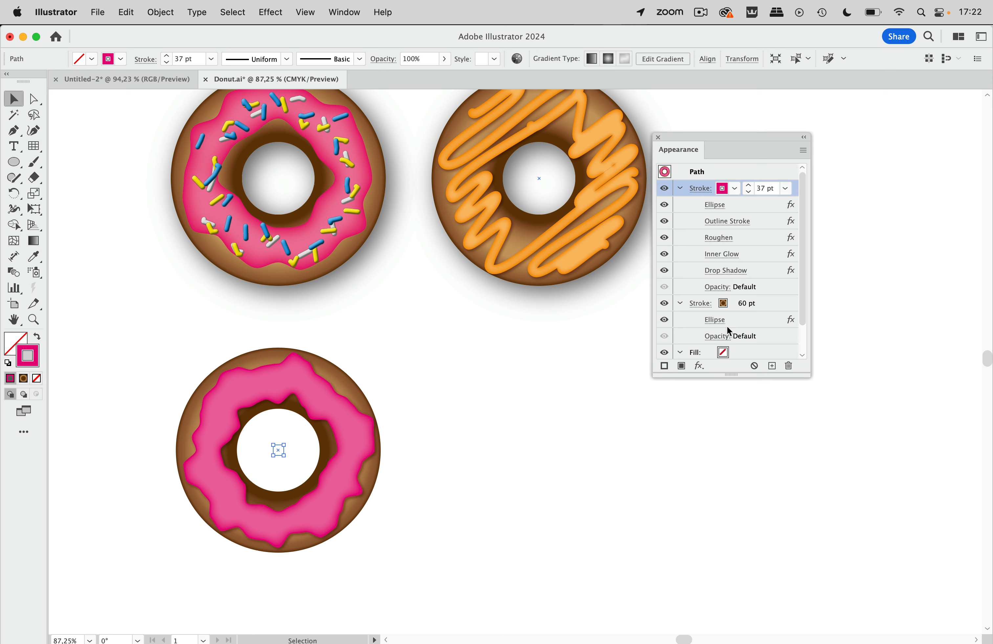
{"action": "left_click", "coordinate": [665, 367]}
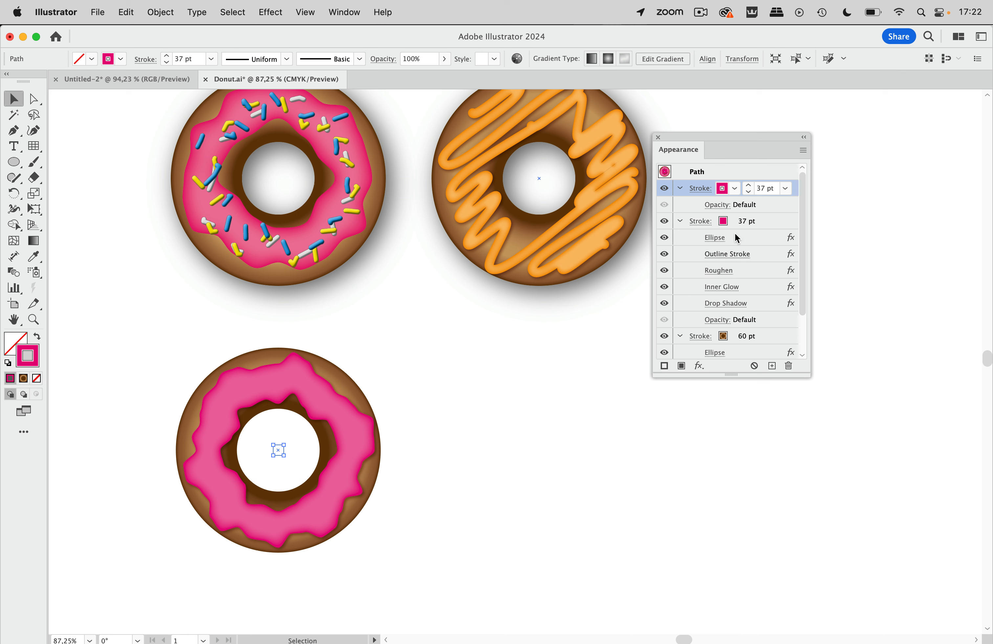
{"action": "left_click", "coordinate": [735, 189]}
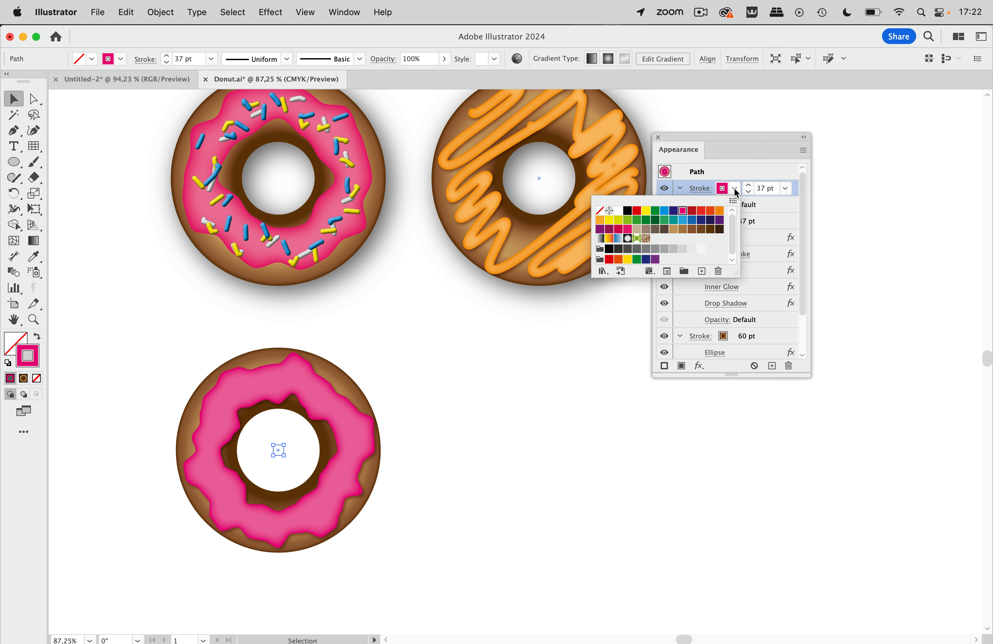
{"action": "left_click", "coordinate": [619, 211]}
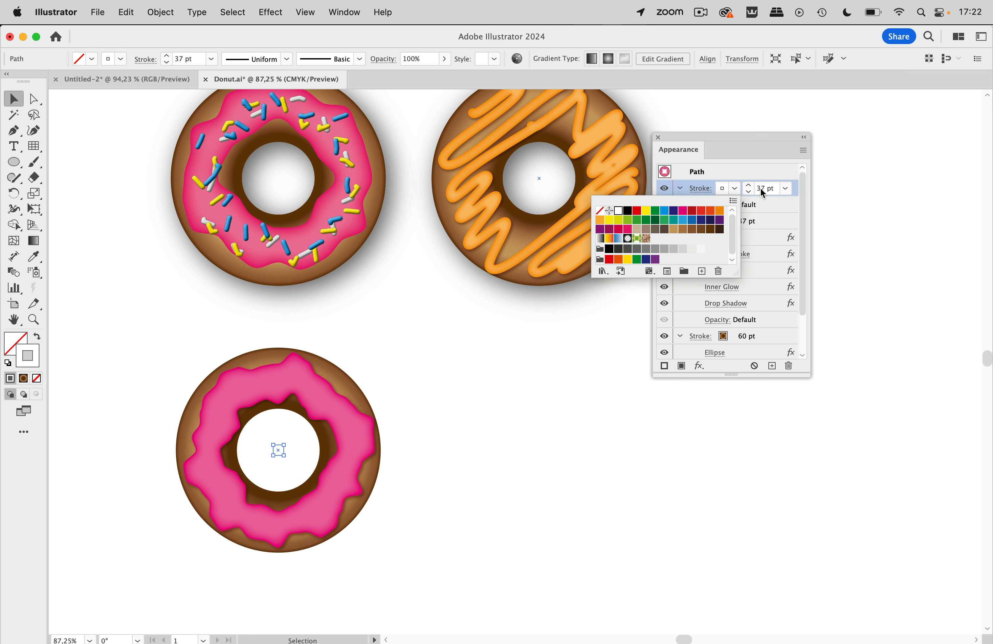
{"action": "left_click", "coordinate": [794, 188]}
{"action": "left_click_drag", "start_coordinate": [765, 190], "coordinate": [748, 189]}
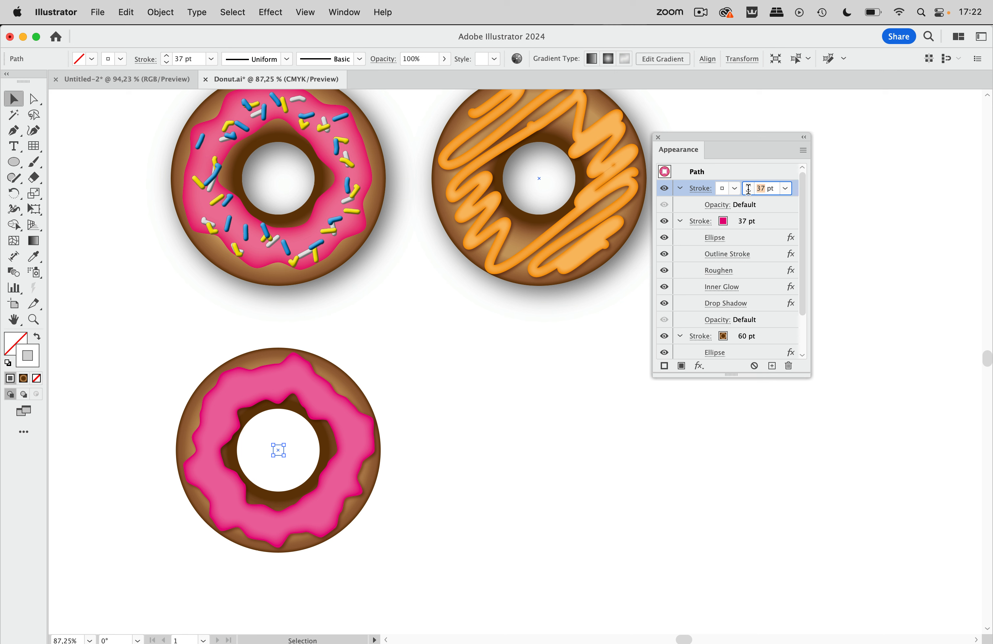
{"action": "type", "text": "4"}
{"action": "key", "text": "Return"}
{"action": "left_click", "coordinate": [753, 239]}
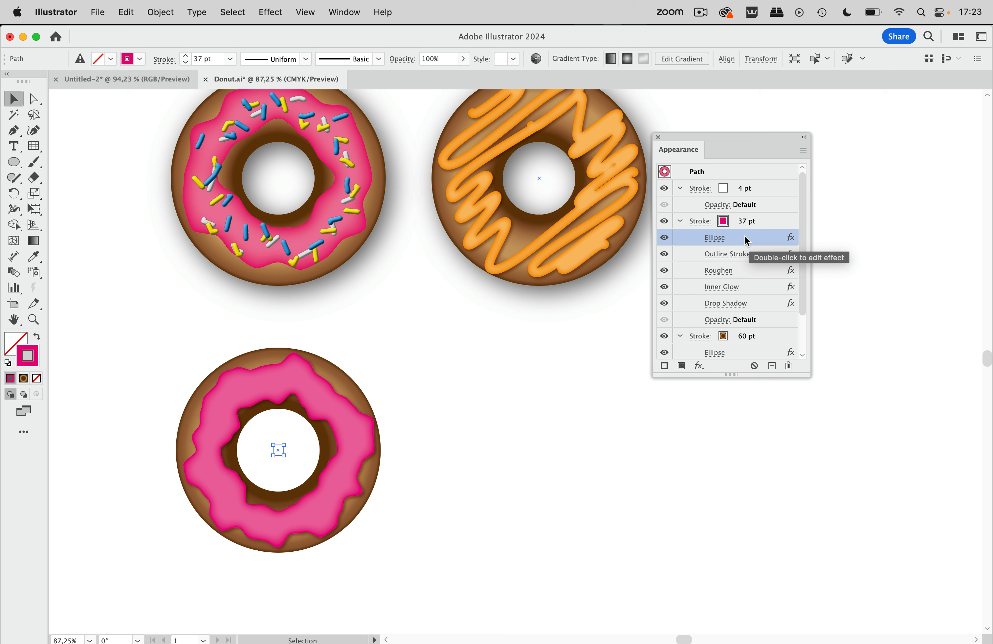
{"action": "left_click_drag", "start_coordinate": [747, 241], "coordinate": [754, 199]}
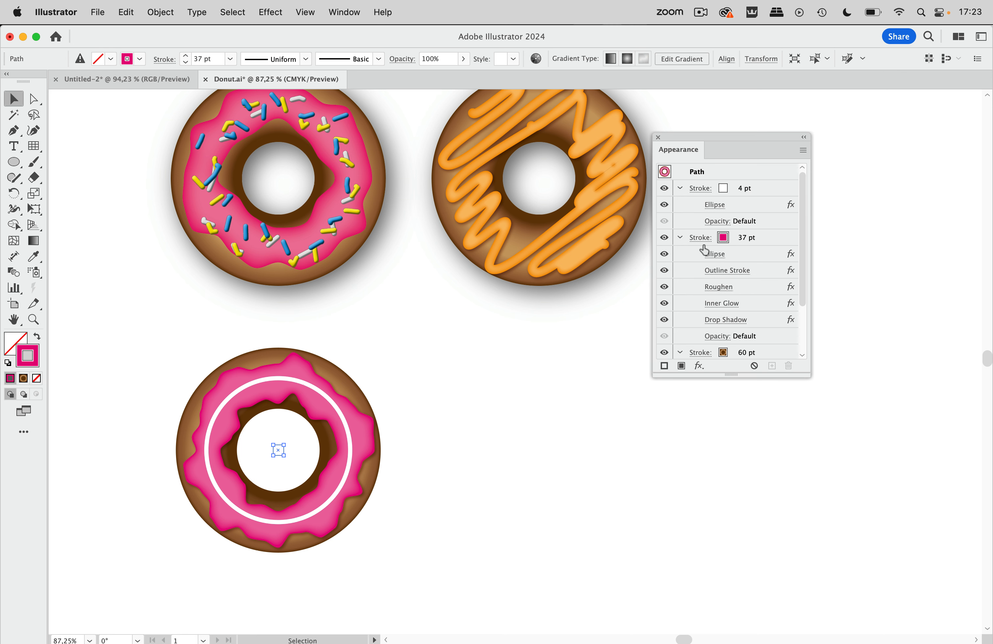
Step: Set the white stroke to 3 pt and make it a dashed line with exact dash and gap lengths and round caps
{"action": "left_click", "coordinate": [749, 190]}
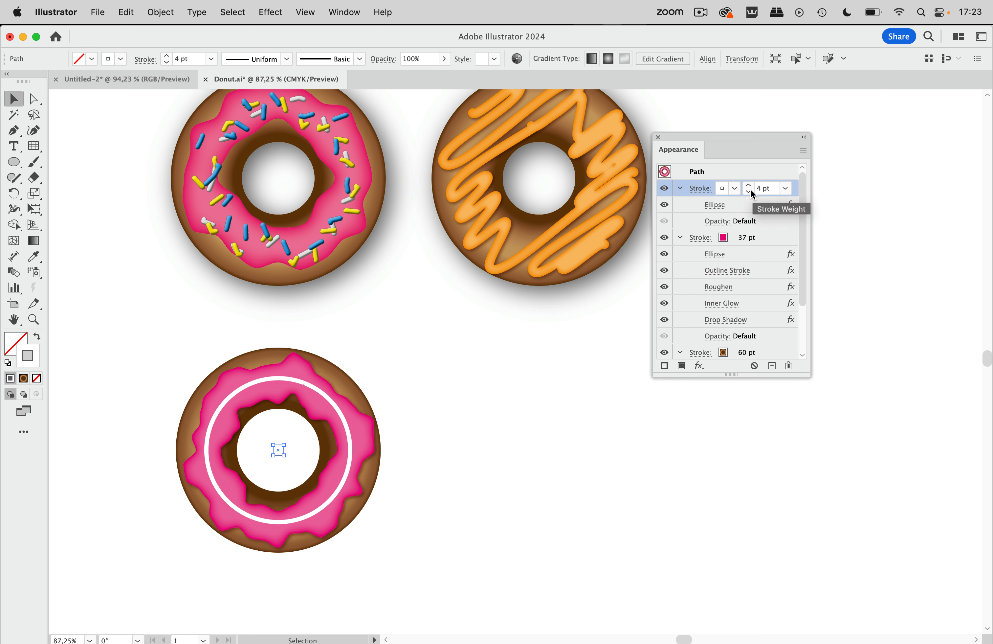
{"action": "left_click", "coordinate": [748, 192]}
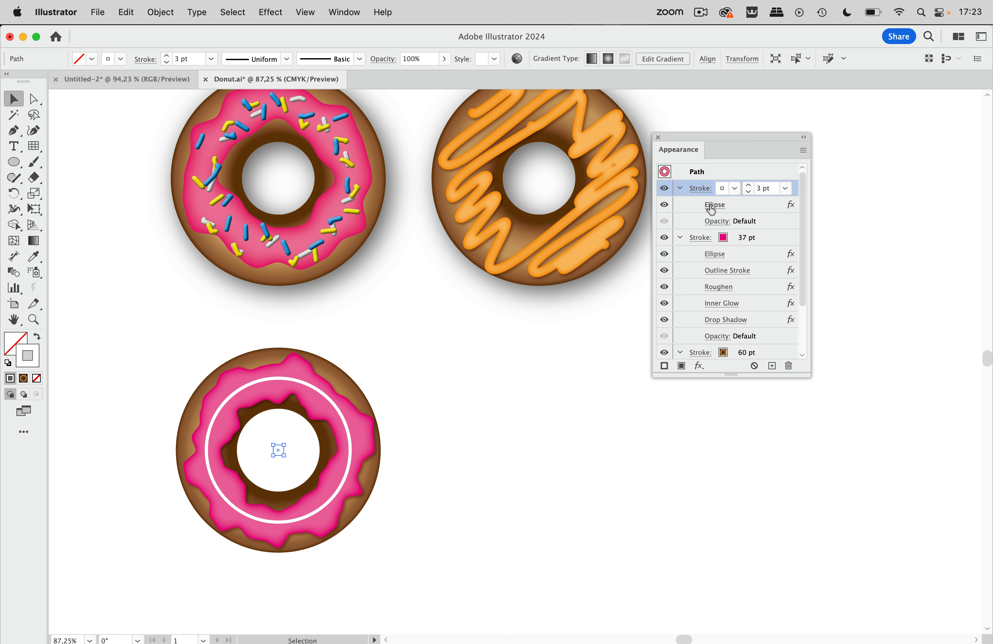
{"action": "left_click", "coordinate": [701, 189]}
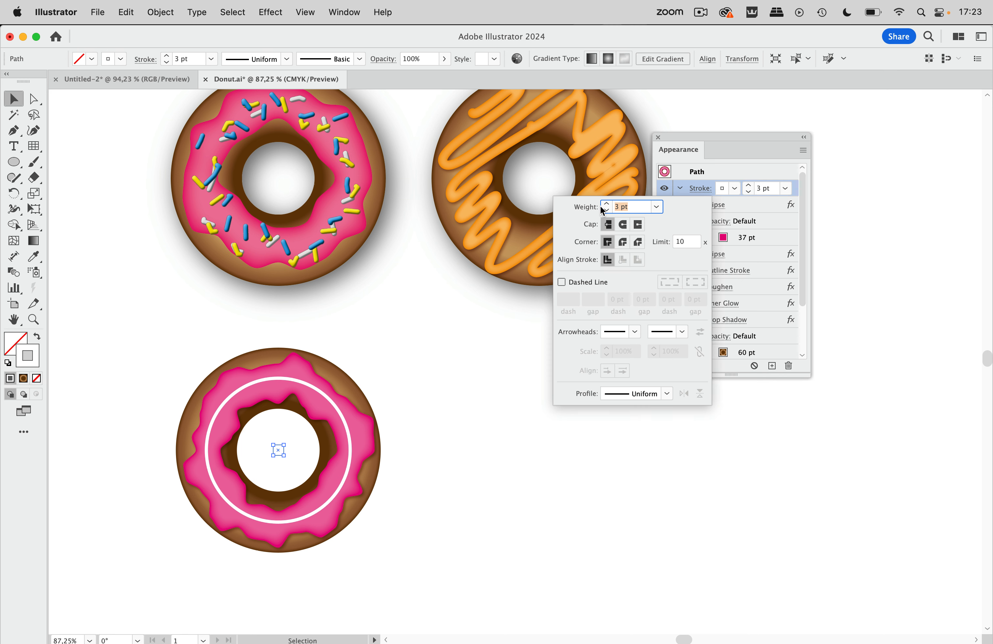
{"action": "left_click", "coordinate": [599, 286]}
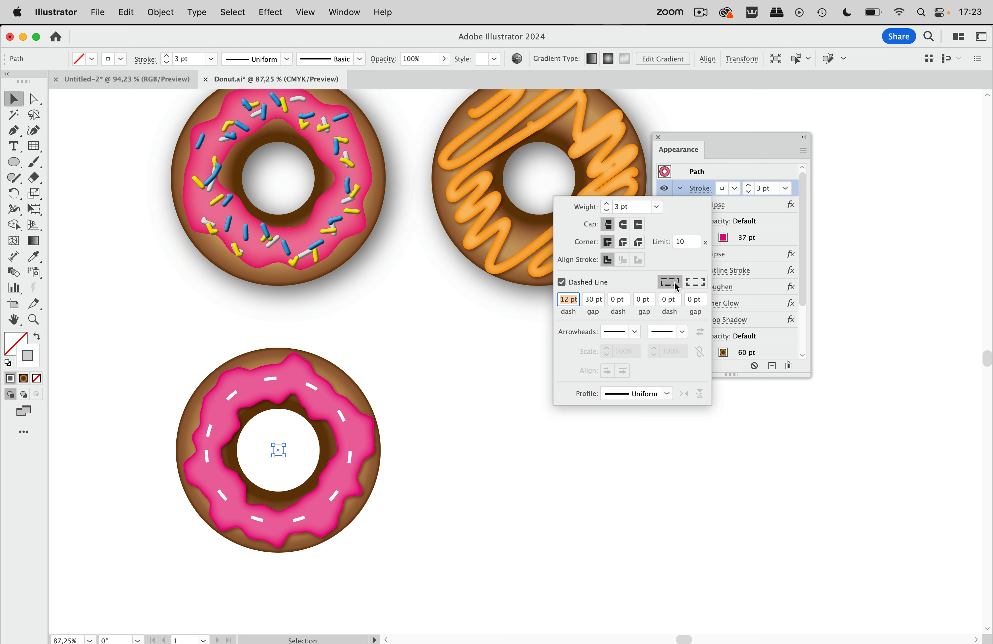
{"action": "left_click", "coordinate": [696, 285]}
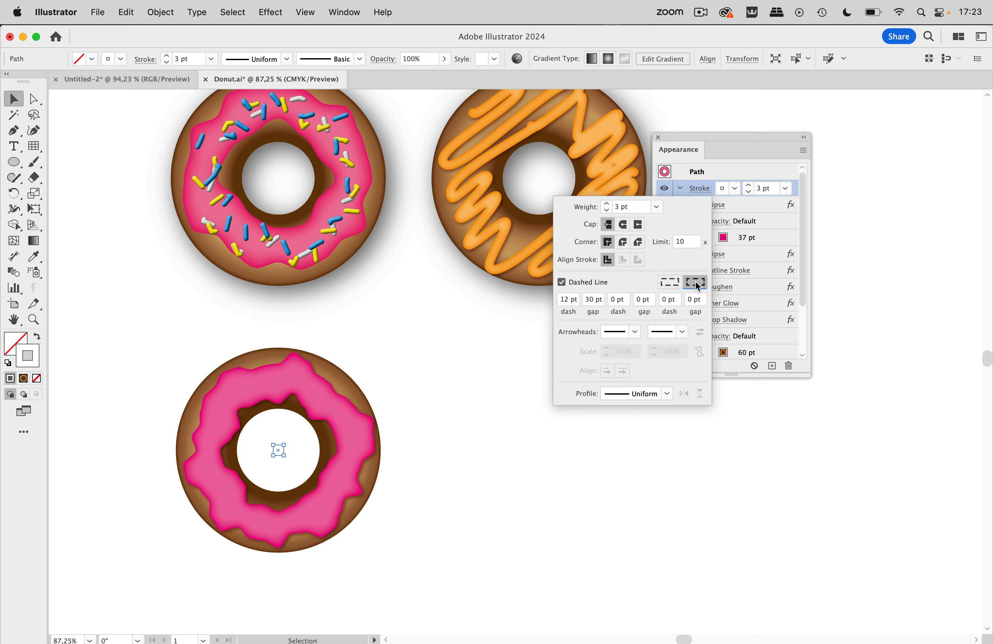
{"action": "left_click", "coordinate": [670, 282]}
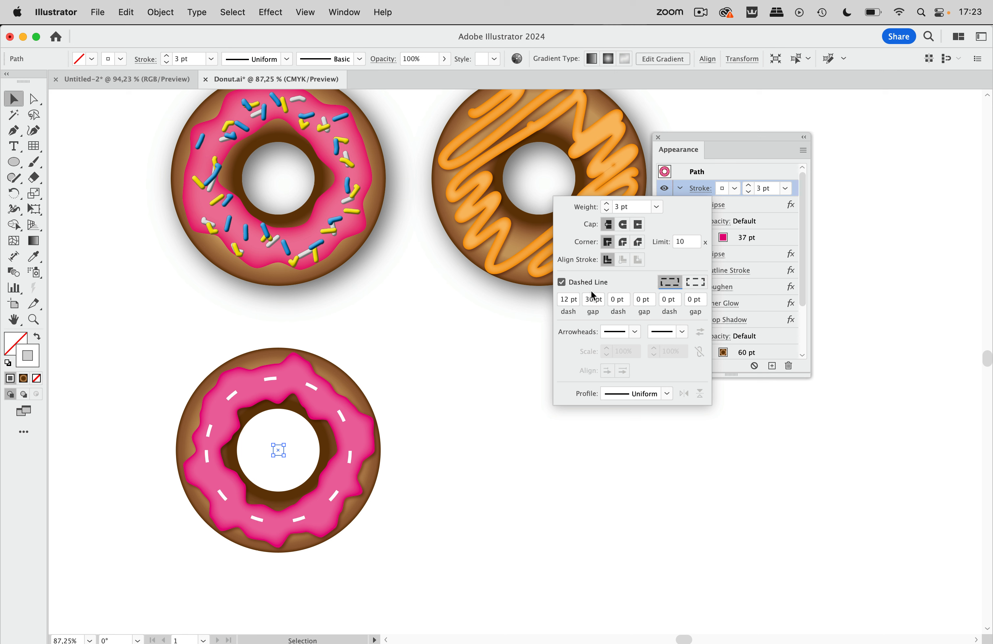
{"action": "left_click", "coordinate": [623, 224]}
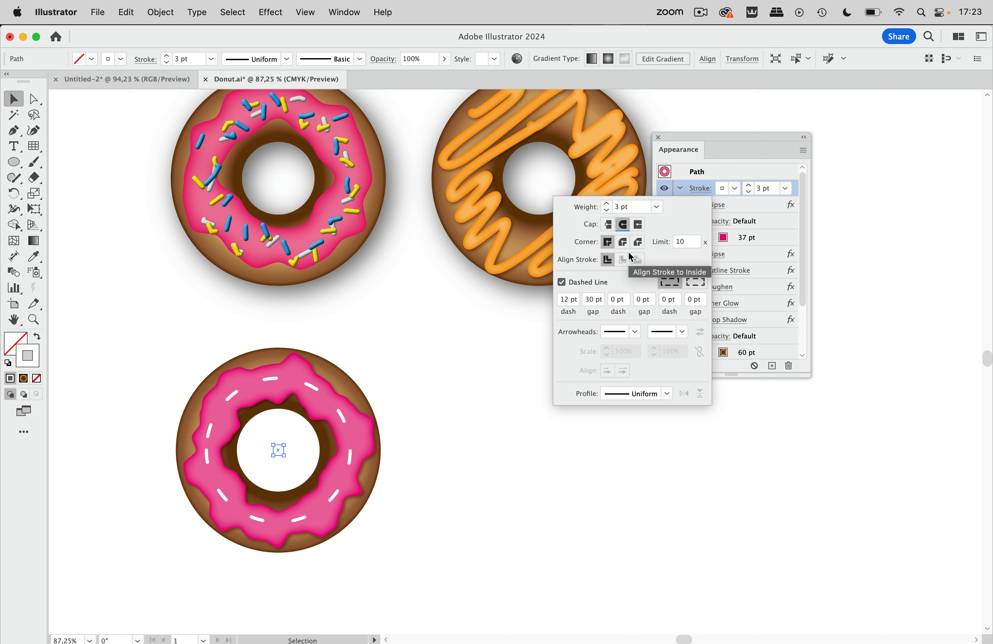
Step: Set the white stroke's dash to 8 pt and its gap to 40 pt
{"action": "double_click", "coordinate": [567, 300]}
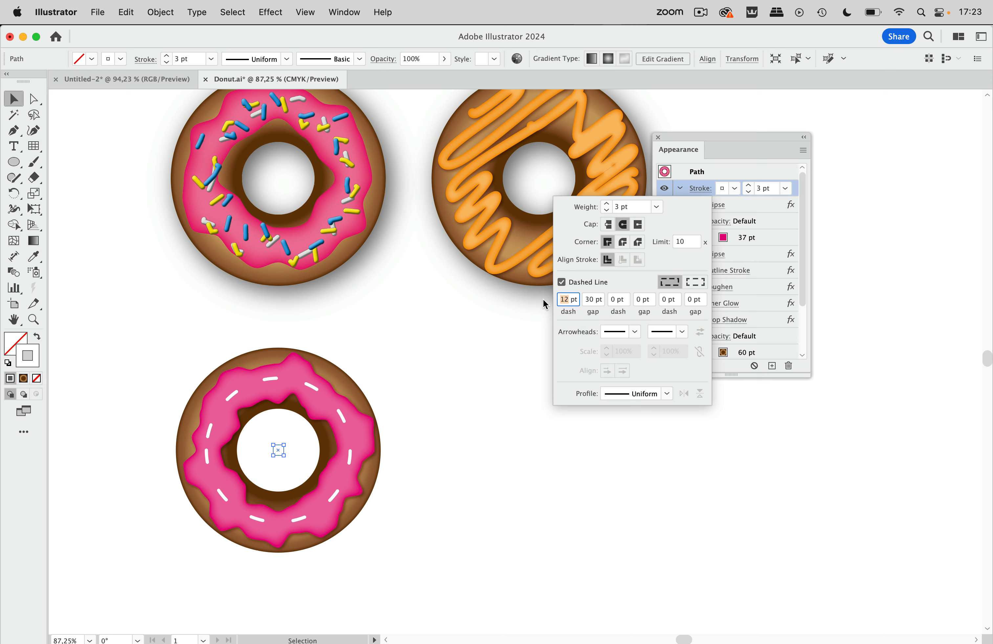
{"action": "type", "text": "8"}
{"action": "left_click", "coordinate": [595, 300]}
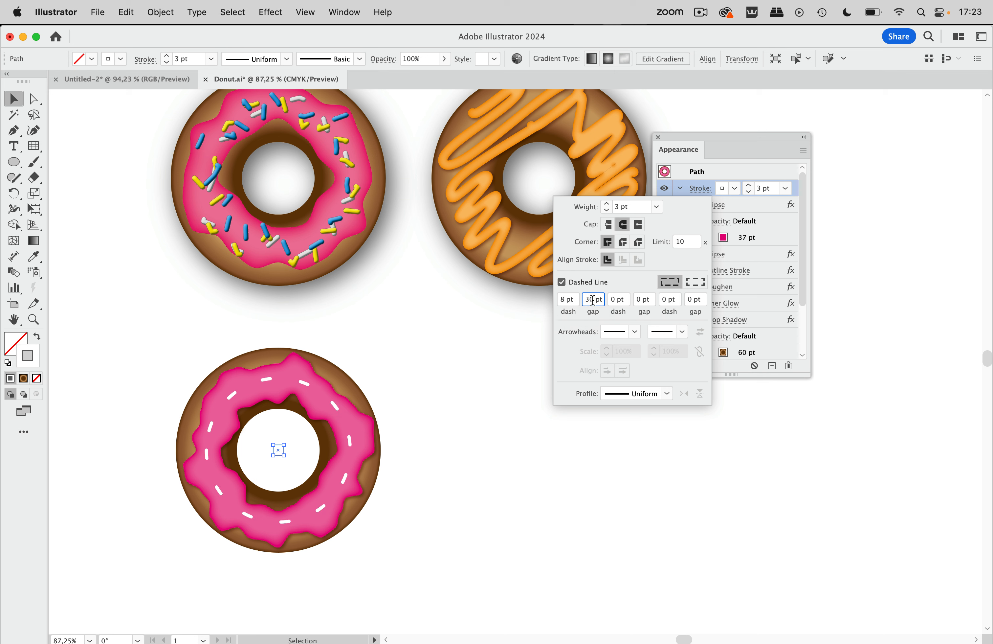
{"action": "left_click_drag", "start_coordinate": [592, 300], "coordinate": [574, 298]}
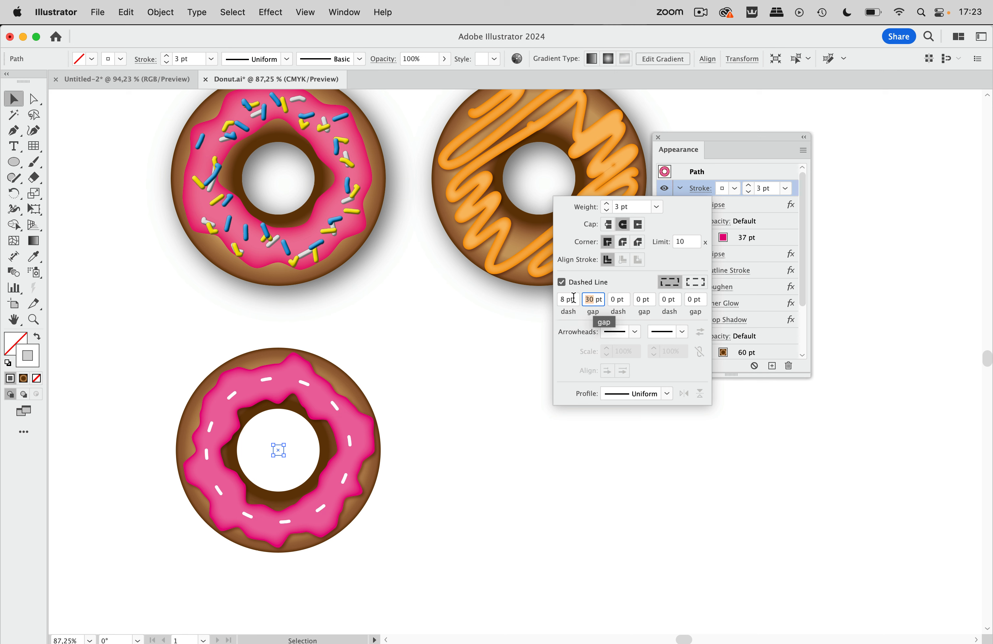
{"action": "type", "text": "40"}
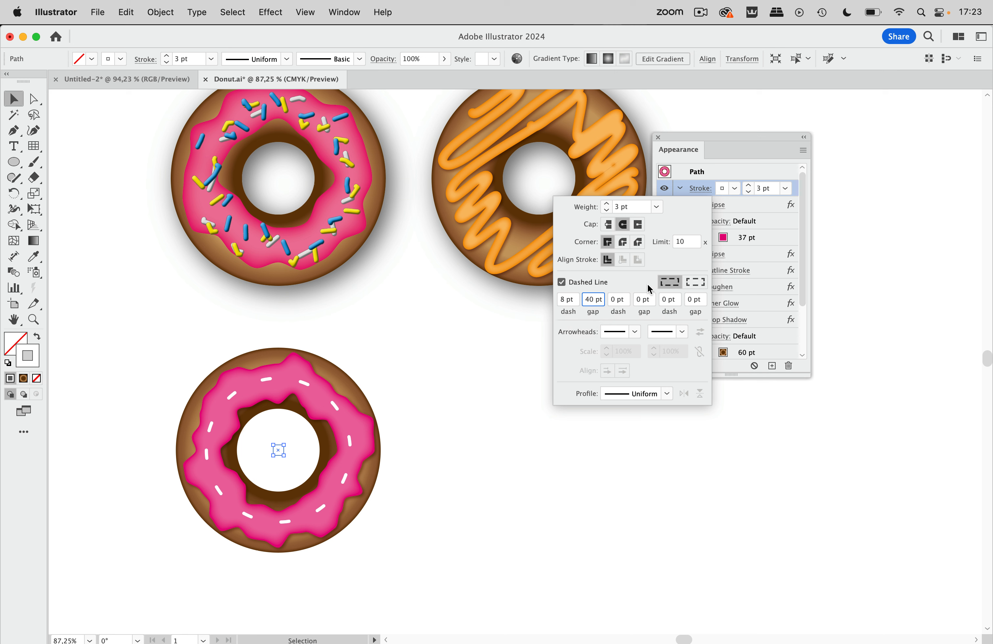
{"action": "key", "text": "Return"}
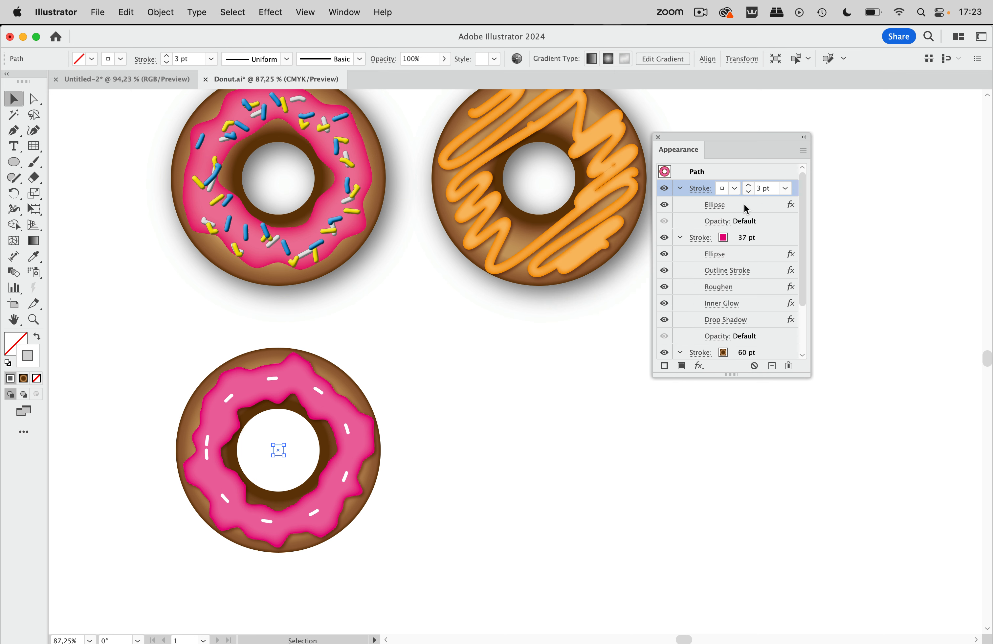
Step: Add a Roughen effect to the white dashed stroke with 5% relative size, 10/in detail and corner points
{"action": "left_click", "coordinate": [271, 13]}
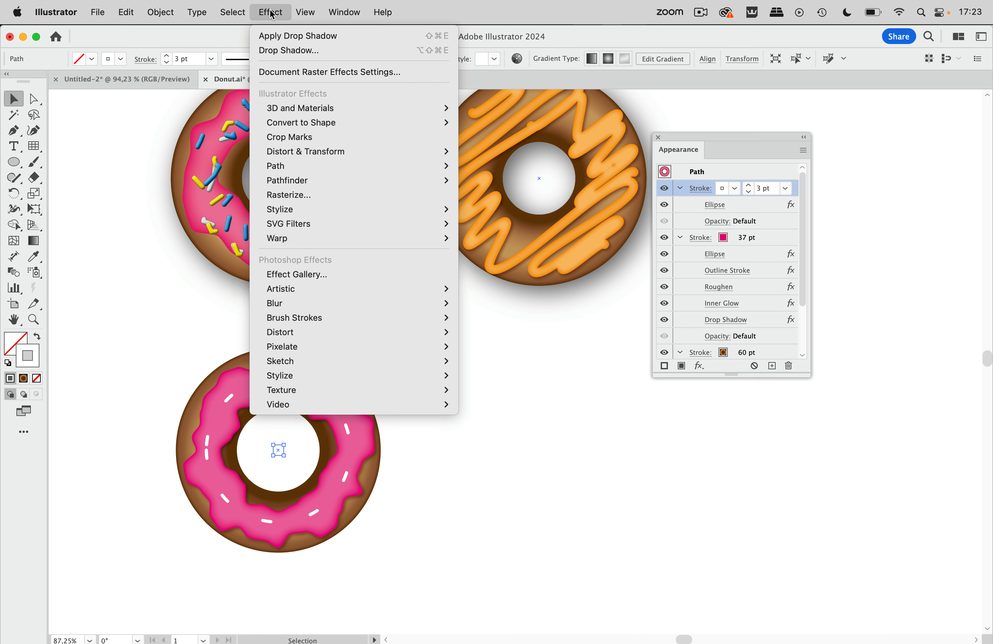
{"action": "mouse_move", "coordinate": [346, 162]}
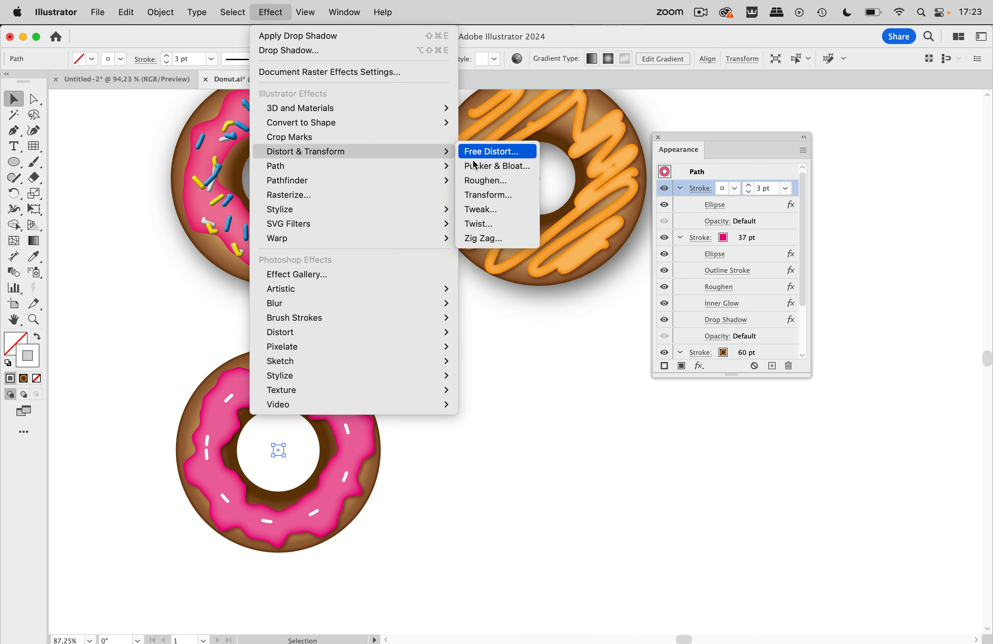
{"action": "left_click", "coordinate": [495, 184]}
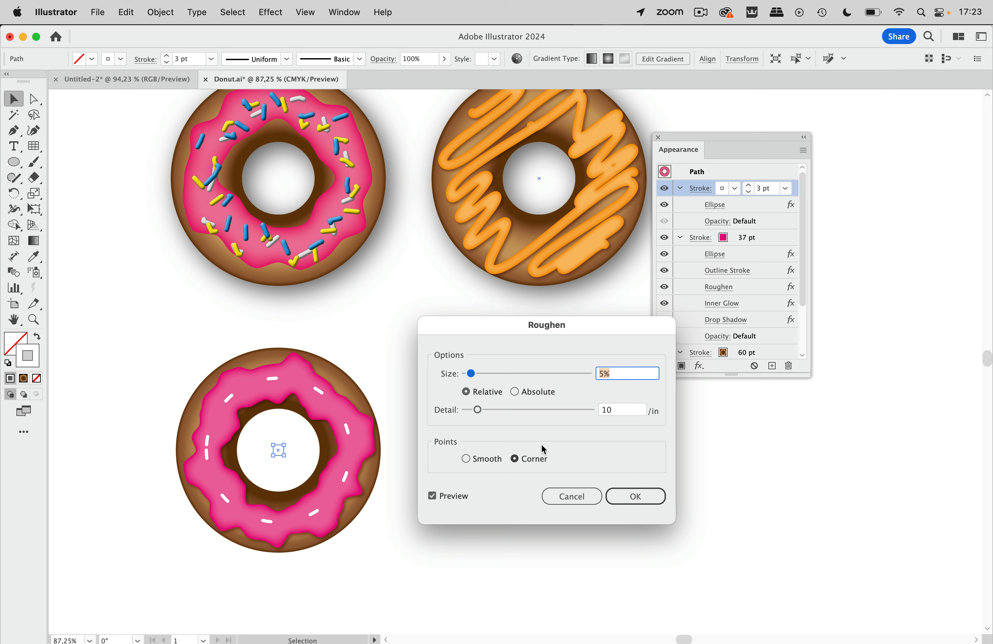
{"action": "left_click", "coordinate": [645, 498]}
{"action": "left_click_drag", "start_coordinate": [754, 208], "coordinate": [752, 225]}
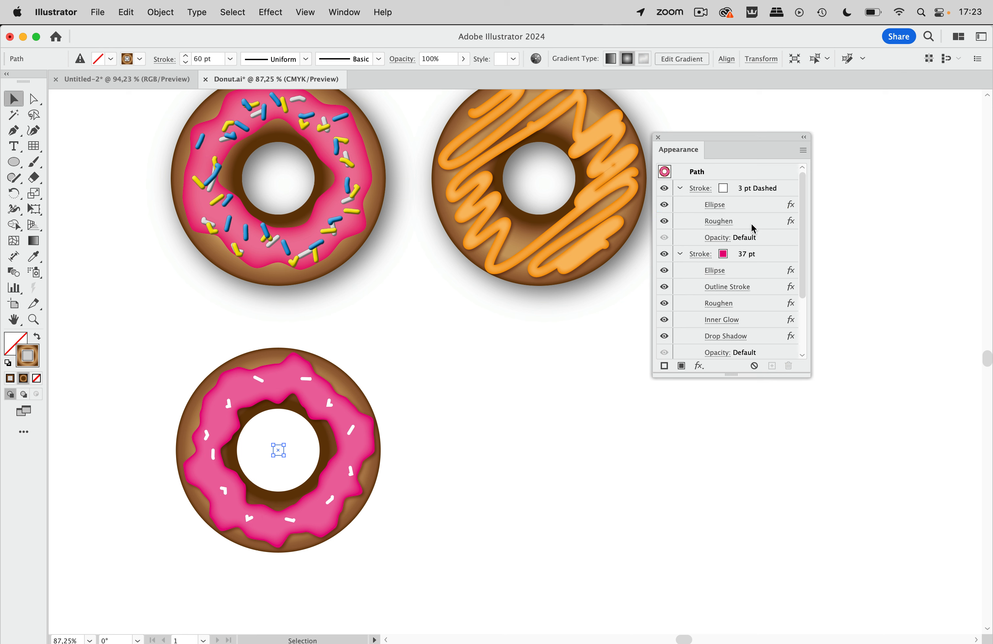
Step: Increase the size of the white dashed stroke's Roughen effect to 10%
{"action": "left_click", "coordinate": [722, 221]}
{"action": "left_click_drag", "start_coordinate": [475, 378], "coordinate": [482, 377]}
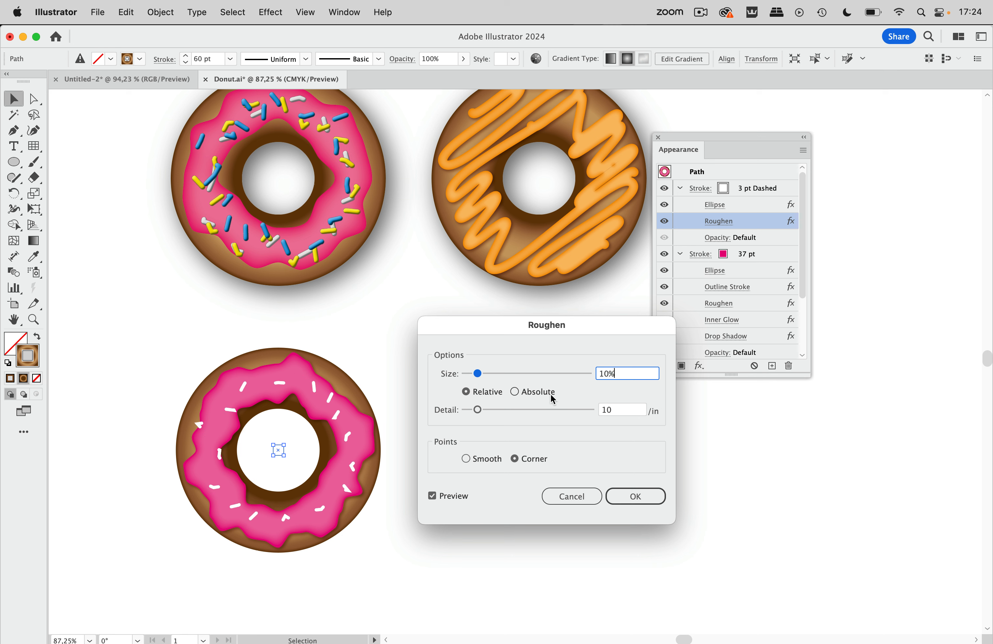
{"action": "left_click", "coordinate": [636, 496]}
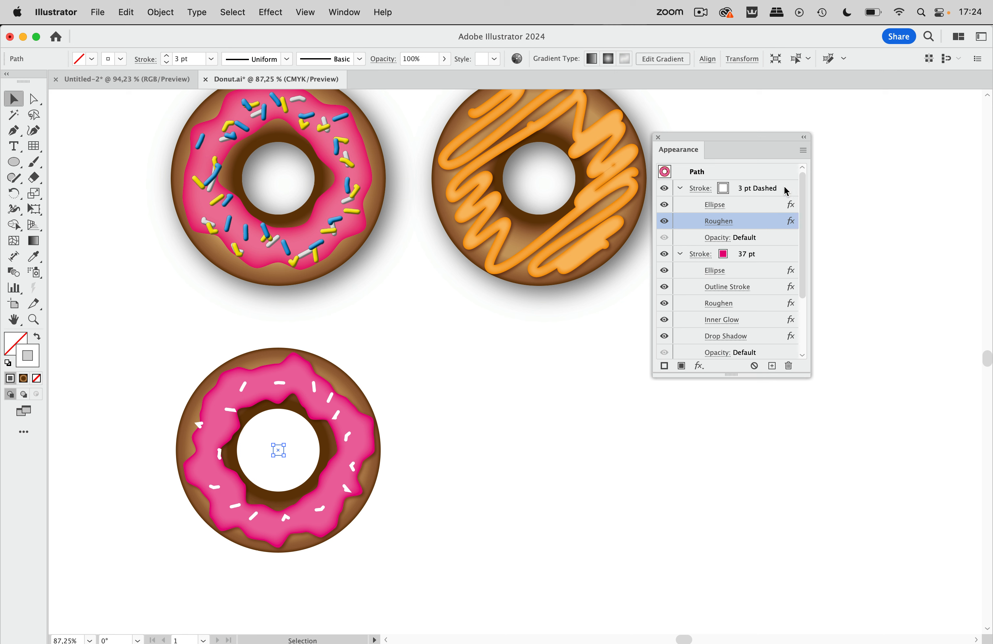
Step: Duplicate the white dashed stroke with its effects and colour the upper copy yellow
{"action": "left_click", "coordinate": [786, 192]}
{"action": "scroll", "coordinate": [781, 333], "scroll_direction": "down", "scroll_amount": 5}
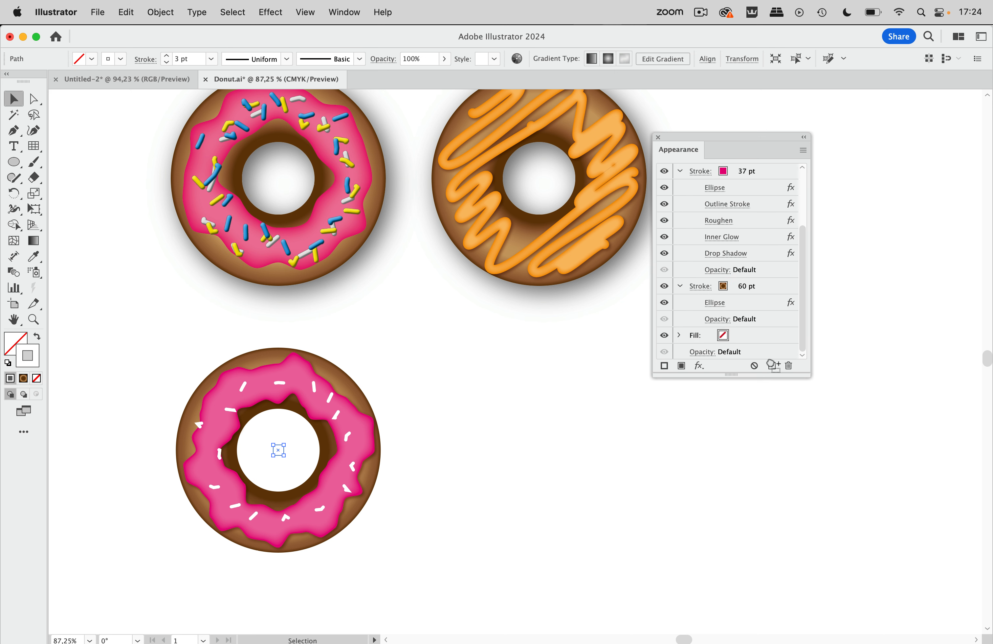
{"action": "left_click", "coordinate": [773, 365]}
{"action": "scroll", "coordinate": [756, 278], "scroll_direction": "up", "scroll_amount": 5}
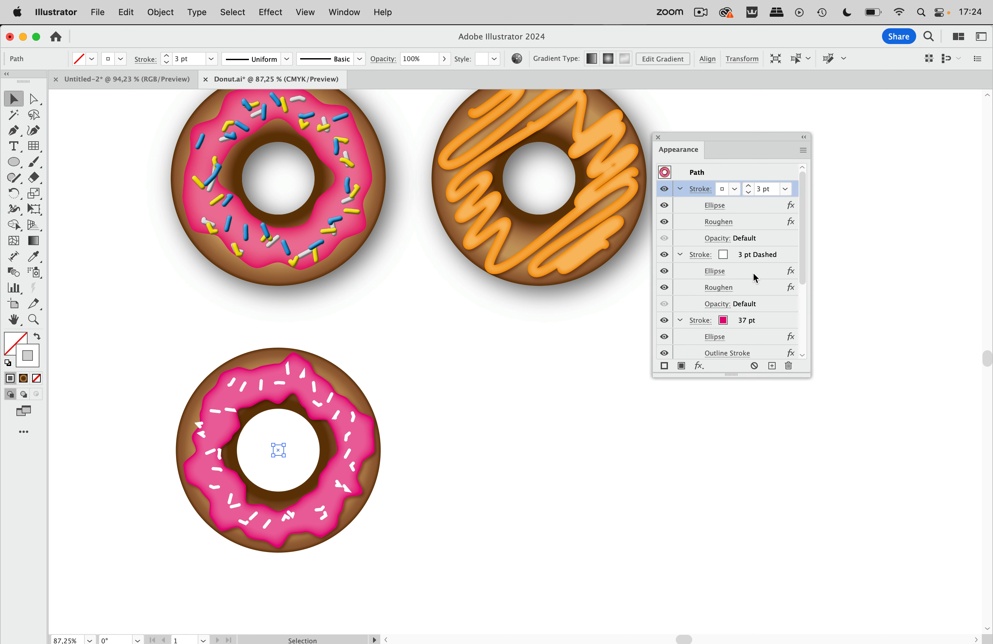
{"action": "left_click", "coordinate": [734, 189]}
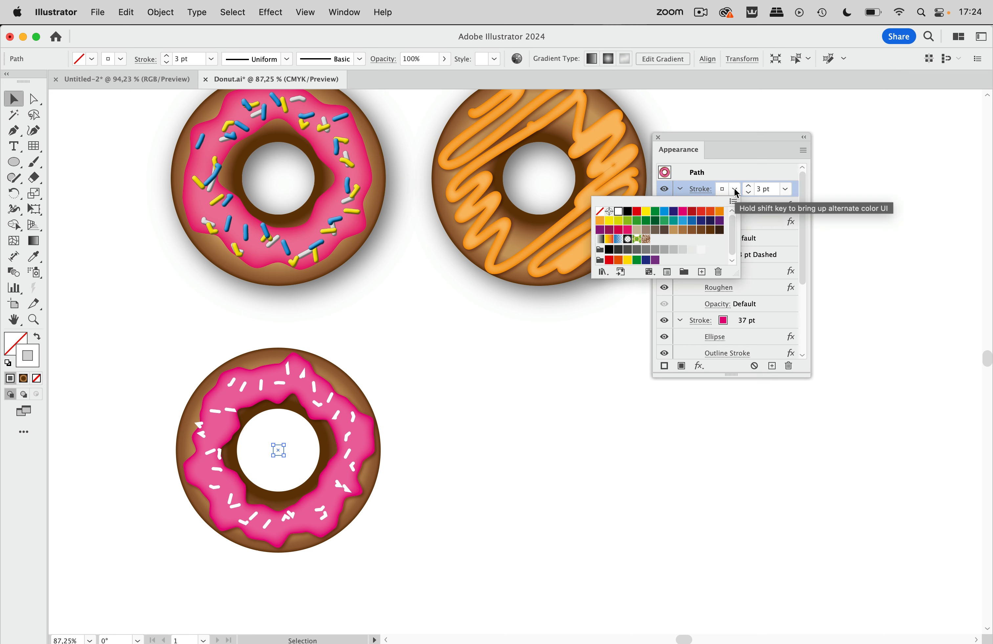
{"action": "left_click", "coordinate": [646, 213]}
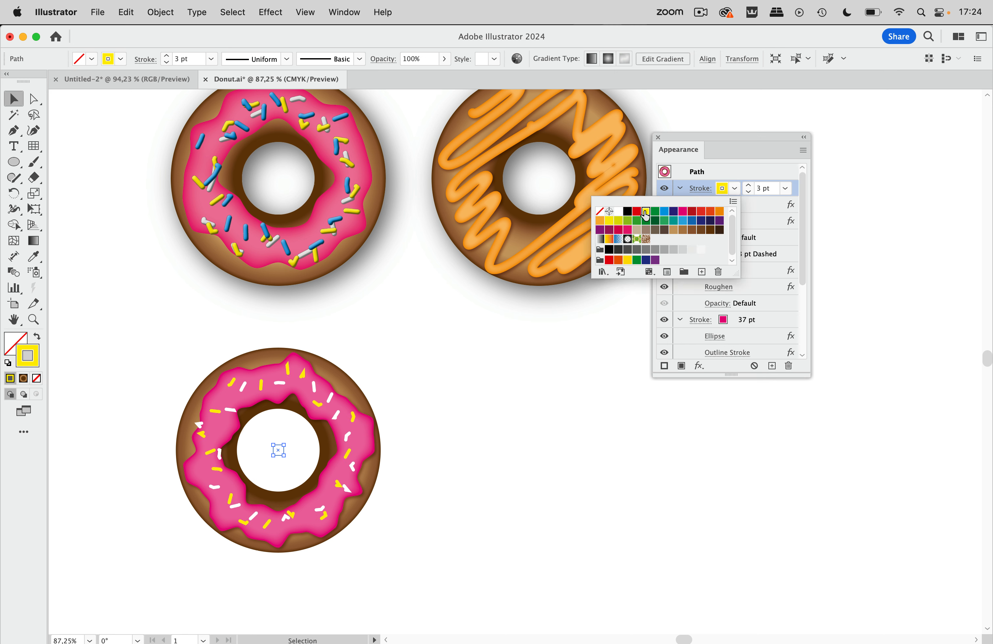
{"action": "left_click", "coordinate": [797, 191]}
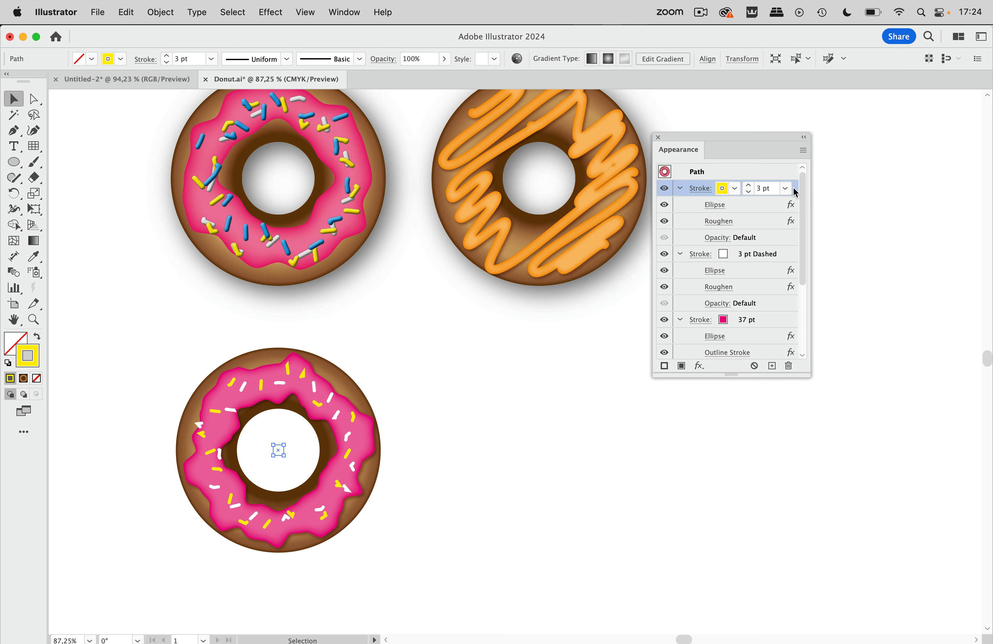
Step: Duplicate the yellow dashed stroke and colour the upper copy blue with the C=70 M=15 Y=0 K=0 swatch
{"action": "left_click_drag", "start_coordinate": [796, 190], "coordinate": [772, 366]}
{"action": "scroll", "coordinate": [751, 224], "scroll_direction": "up", "scroll_amount": 5}
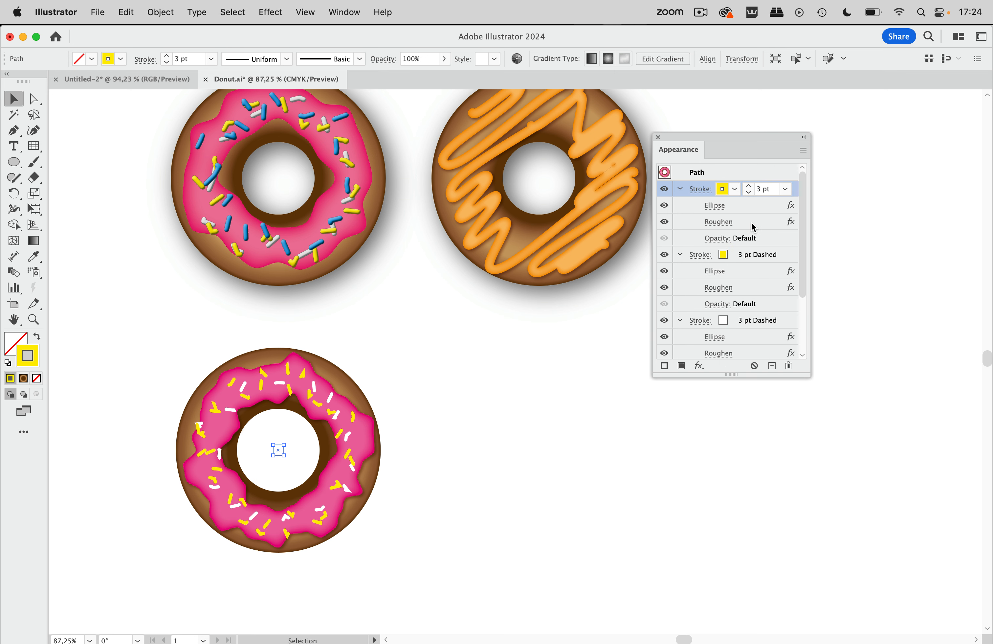
{"action": "left_click", "coordinate": [735, 189]}
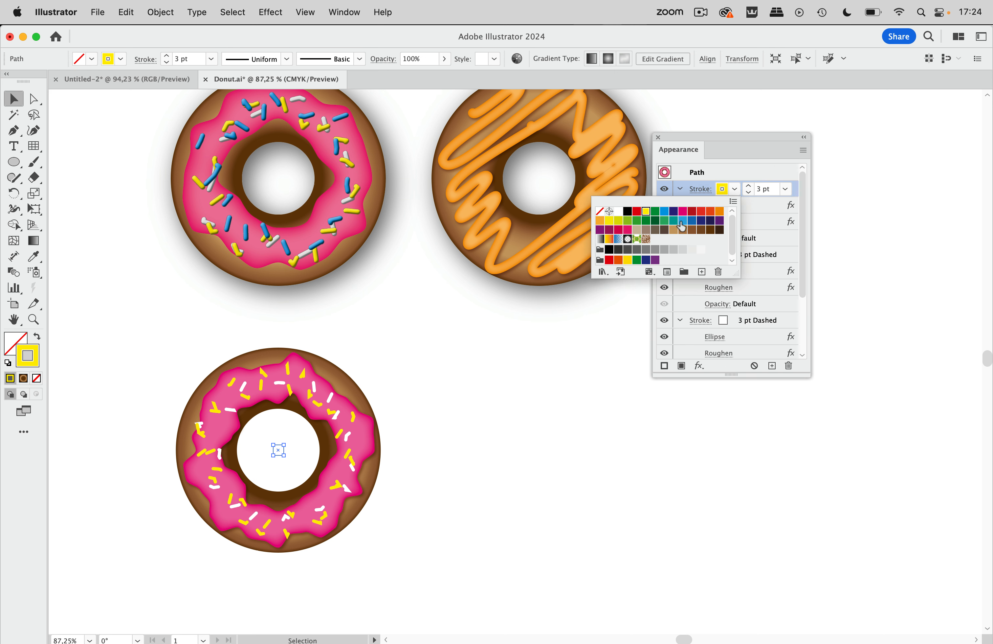
{"action": "left_click", "coordinate": [682, 222]}
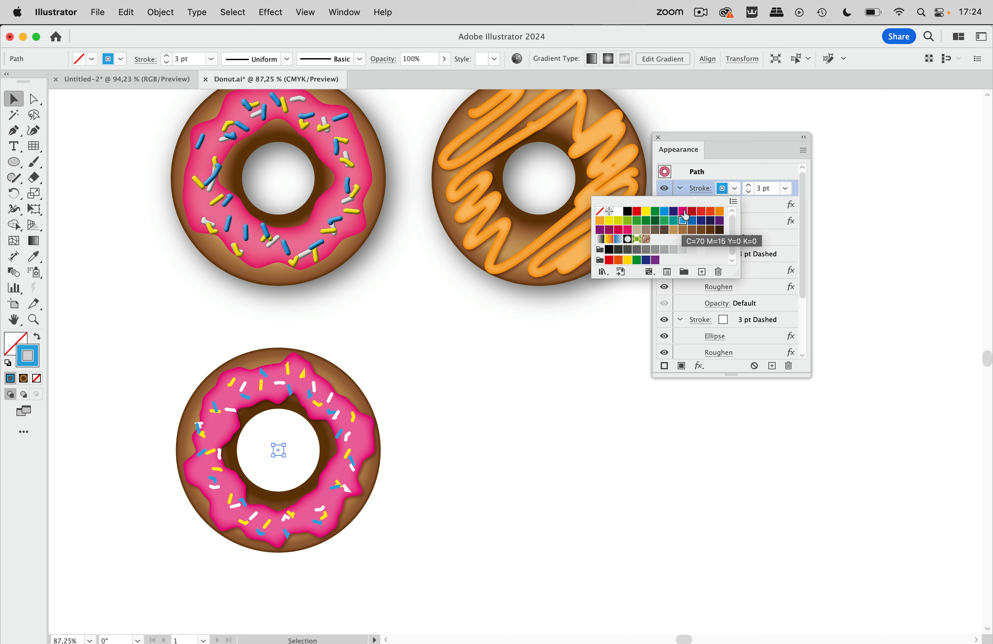
{"action": "left_click", "coordinate": [741, 173]}
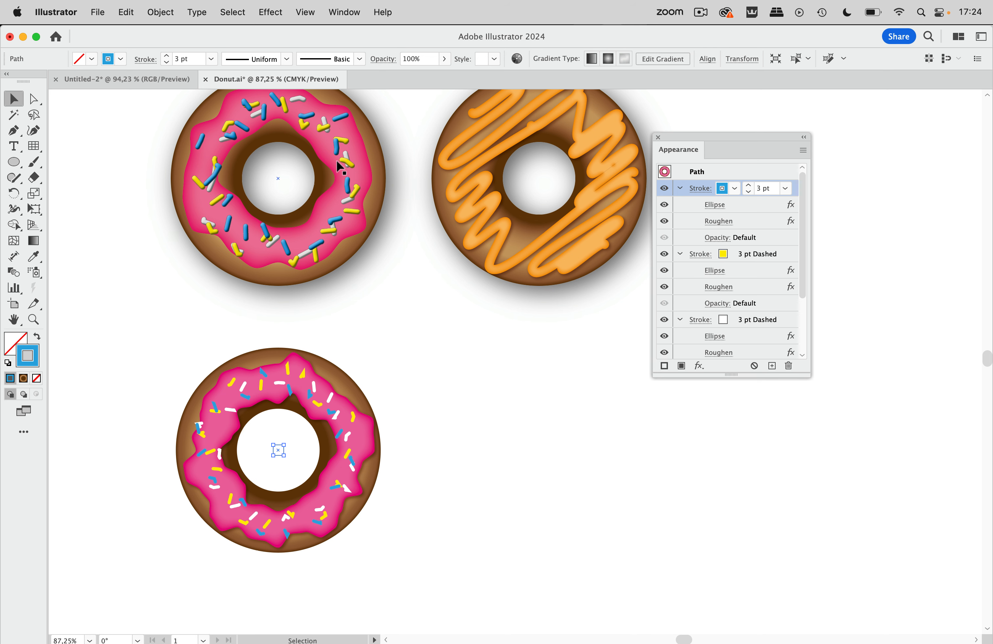
Step: Apply the 3D Inflate effect to the blue dashed stroke and lower the roughness of its default material
{"action": "left_click", "coordinate": [276, 12]}
{"action": "mouse_move", "coordinate": [302, 107]}
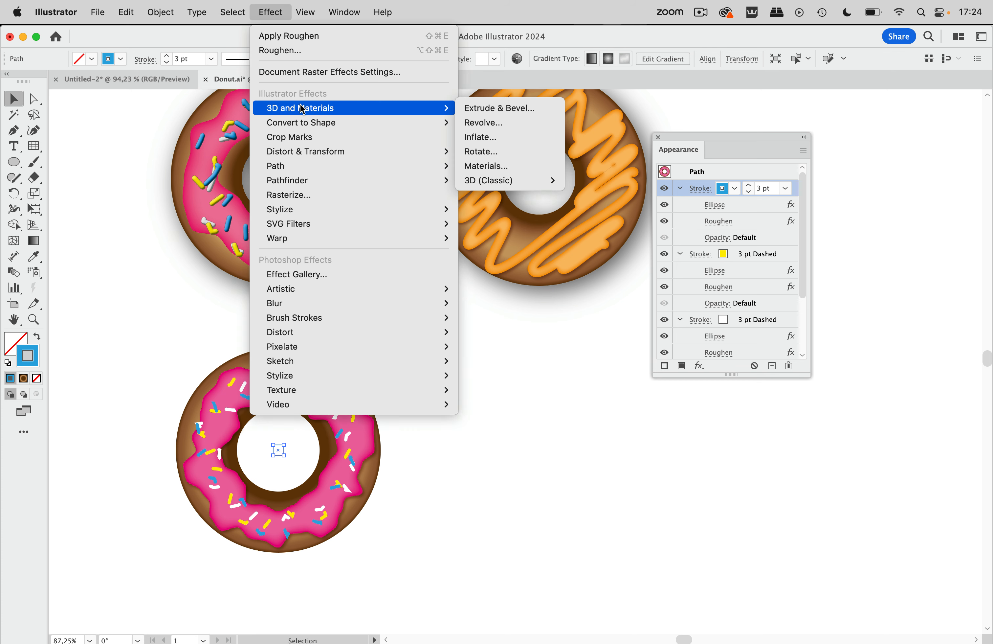
{"action": "left_click", "coordinate": [509, 137]}
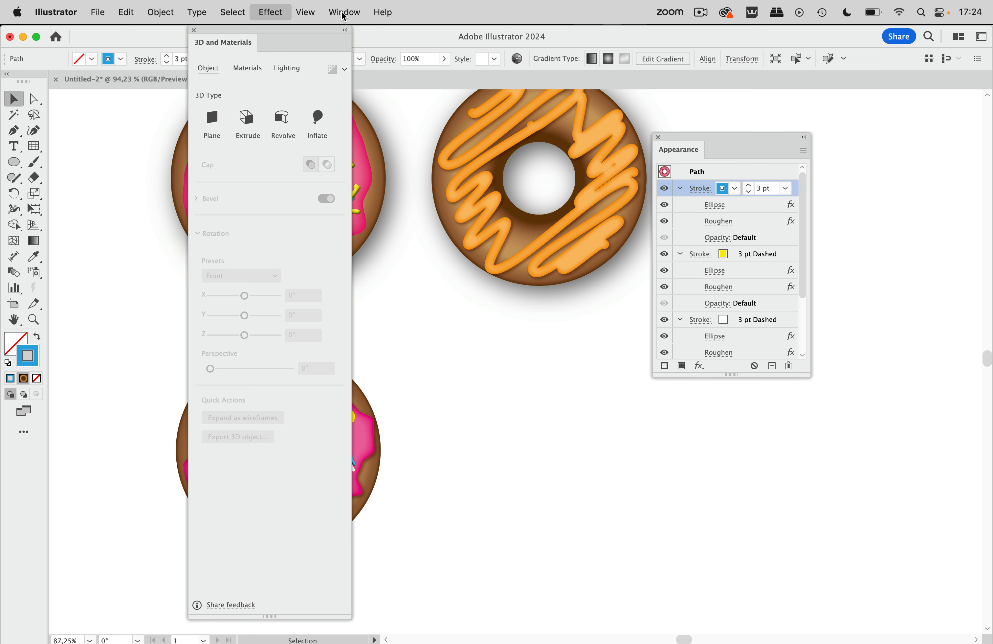
{"action": "left_click_drag", "start_coordinate": [330, 34], "coordinate": [544, 34]}
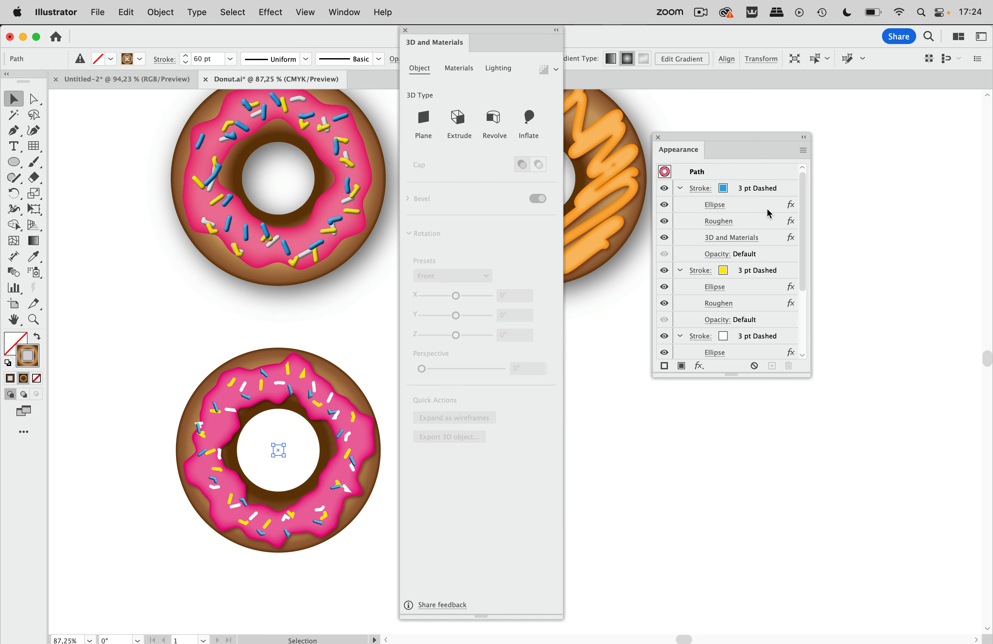
{"action": "left_click", "coordinate": [784, 195]}
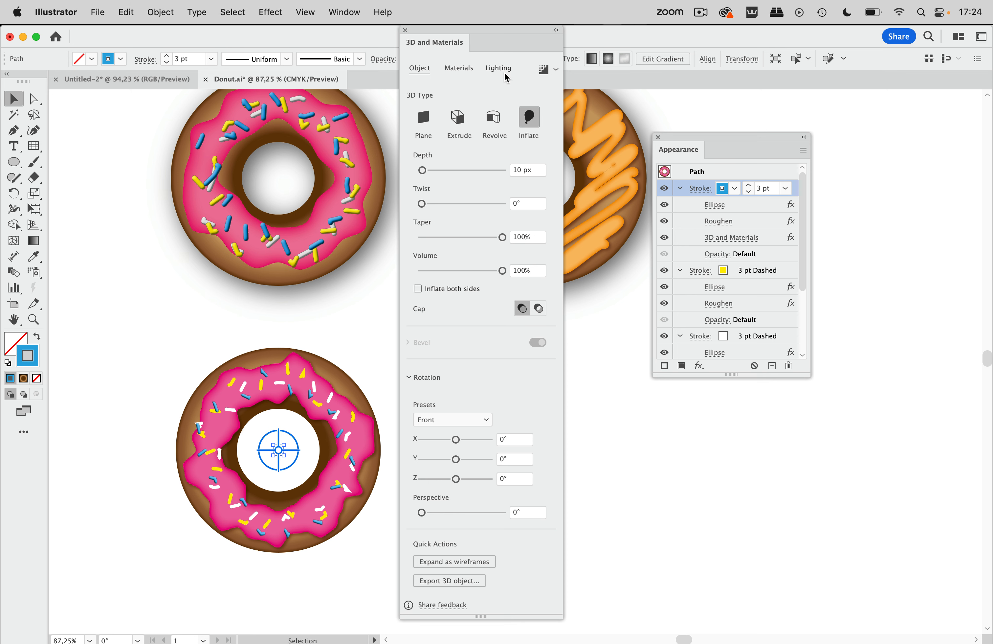
{"action": "left_click", "coordinate": [459, 68]}
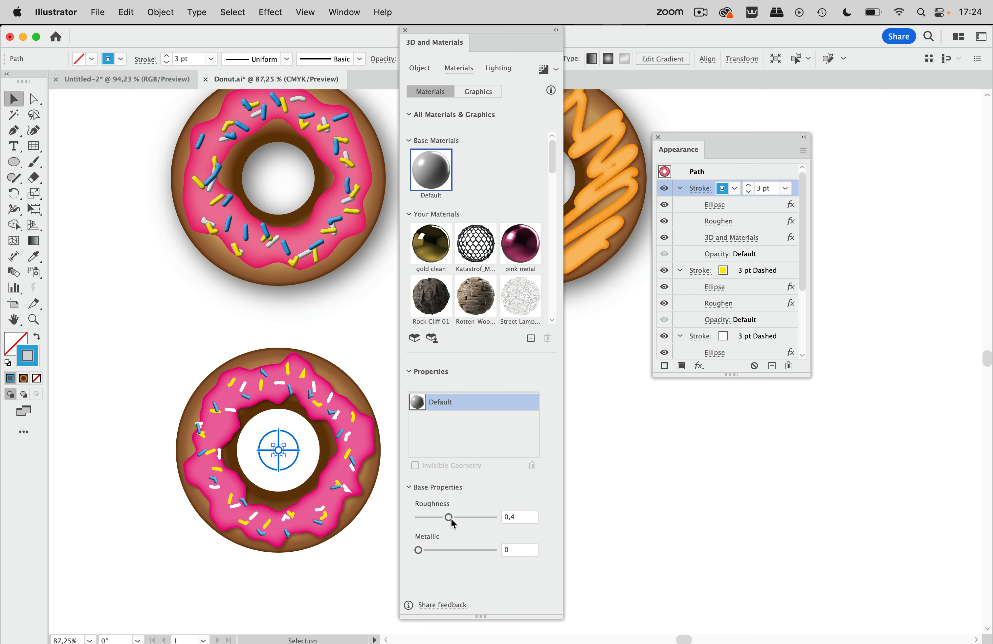
{"action": "left_click_drag", "start_coordinate": [449, 518], "coordinate": [379, 522]}
Step: Move the 3D light to the sphere's upper left, about -144° rotation and 33° height, and turn on shadows for the blue sprinkles
{"action": "left_click", "coordinate": [500, 70]}
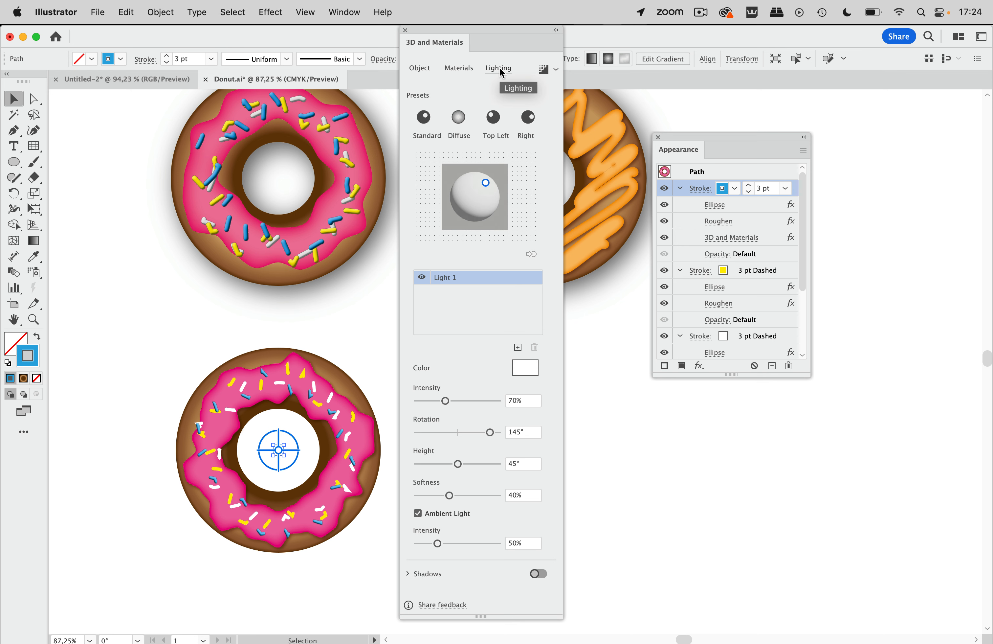
{"action": "left_click", "coordinate": [463, 181]}
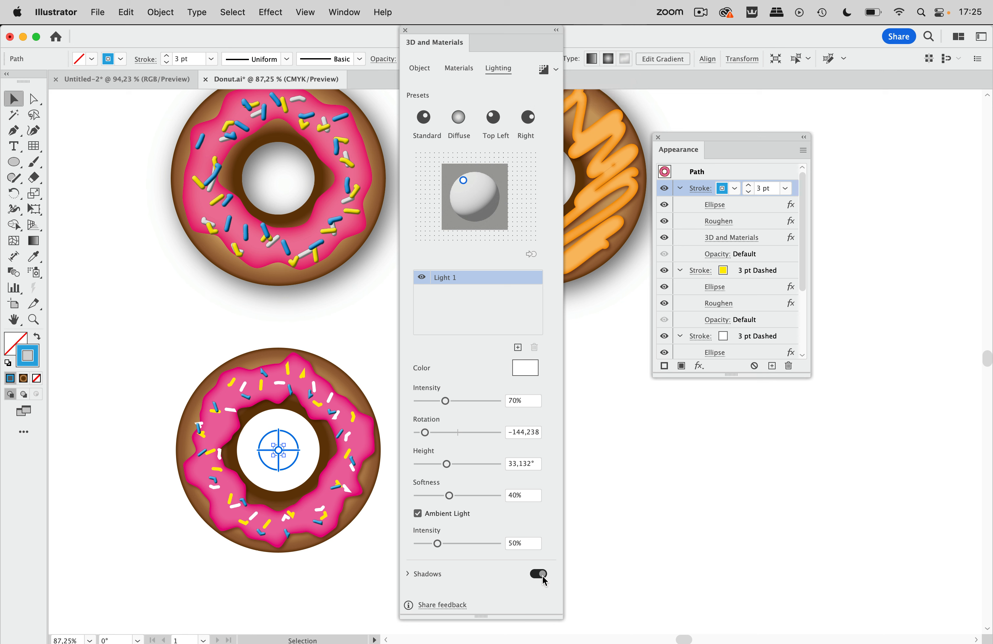
{"action": "left_click", "coordinate": [503, 569]}
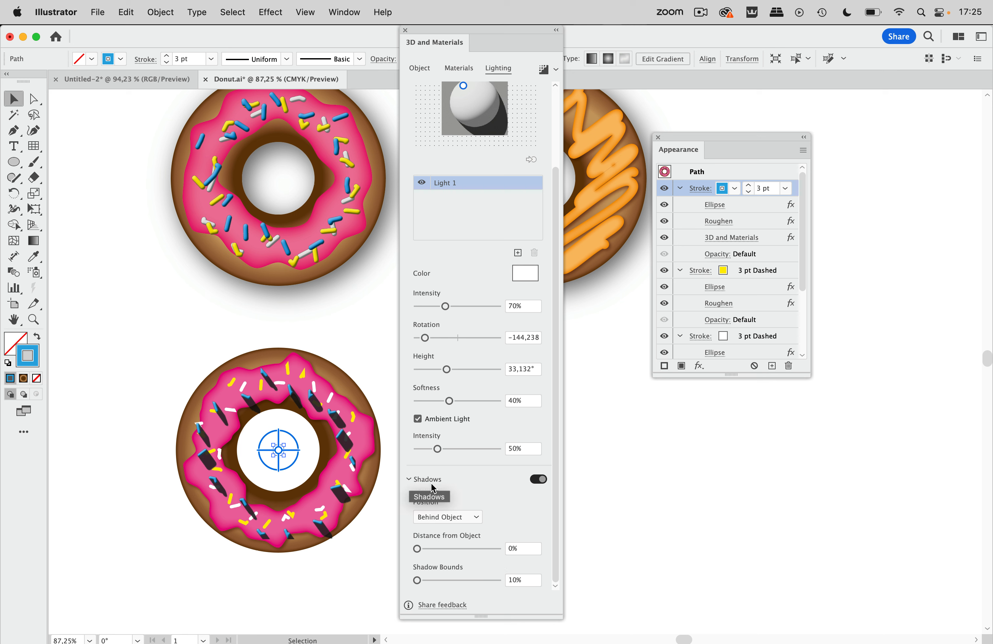
Step: Try the Below Object shadow position for the blue sprinkles and switch back to Behind Object
{"action": "left_click", "coordinate": [466, 517]}
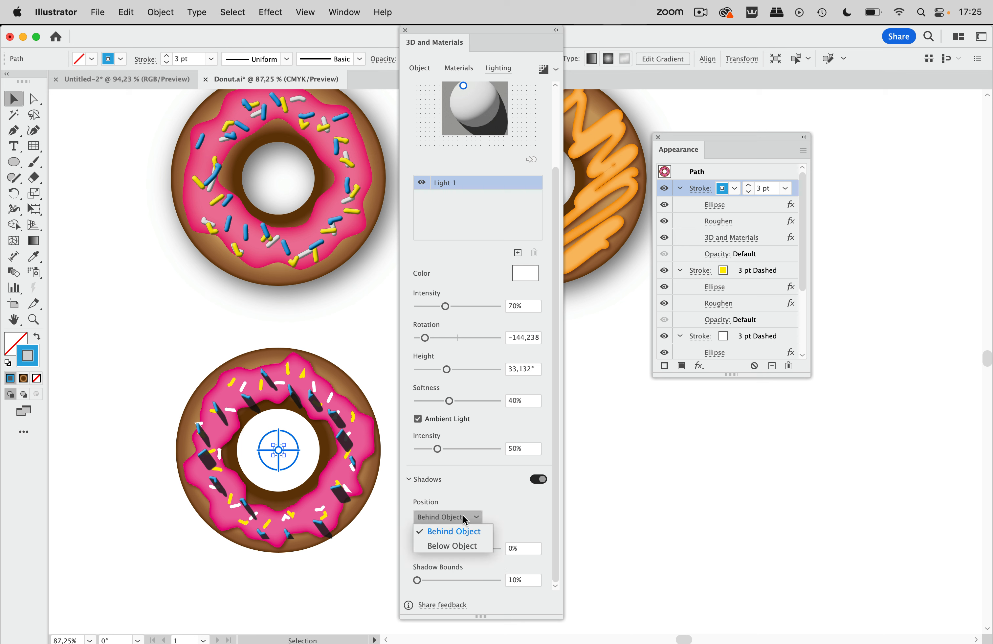
{"action": "left_click", "coordinate": [457, 544]}
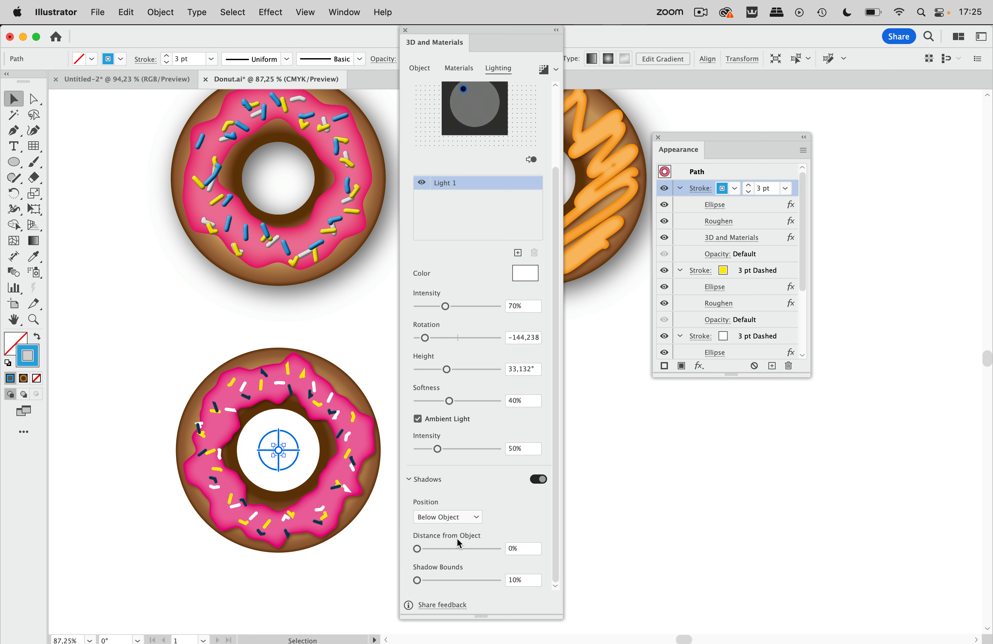
{"action": "left_click", "coordinate": [465, 519]}
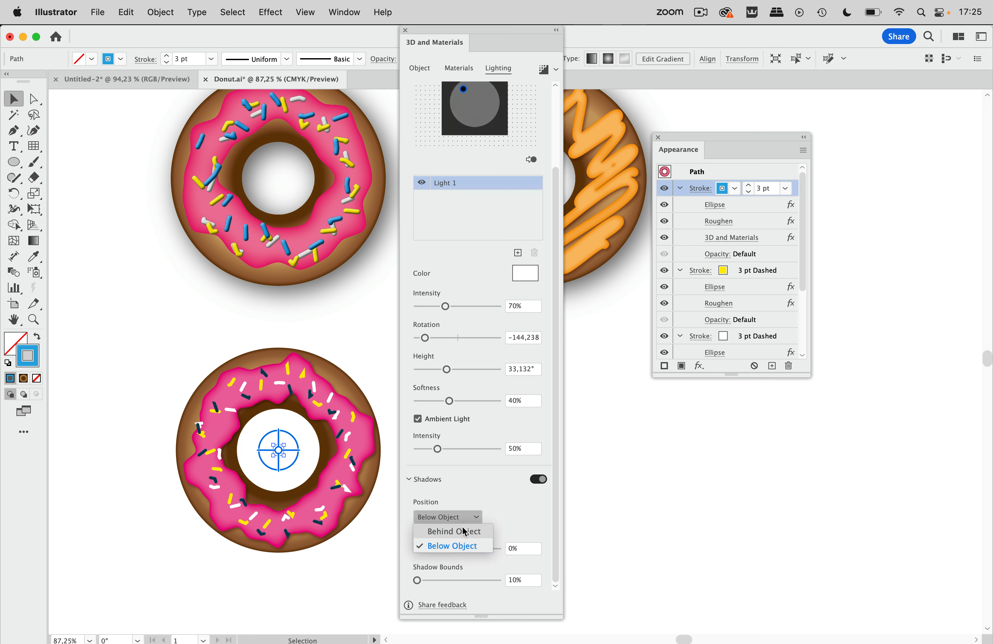
{"action": "left_click", "coordinate": [464, 532]}
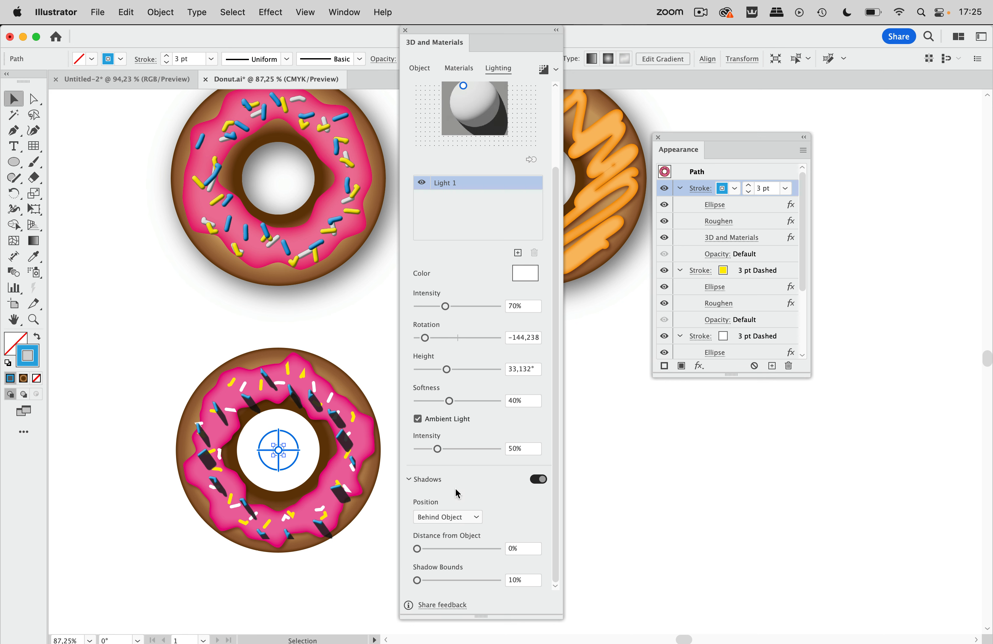
Step: Turn off the 3D shadows for the blue sprinkles, close the 3D settings and deselect the donut
{"action": "left_click", "coordinate": [535, 480]}
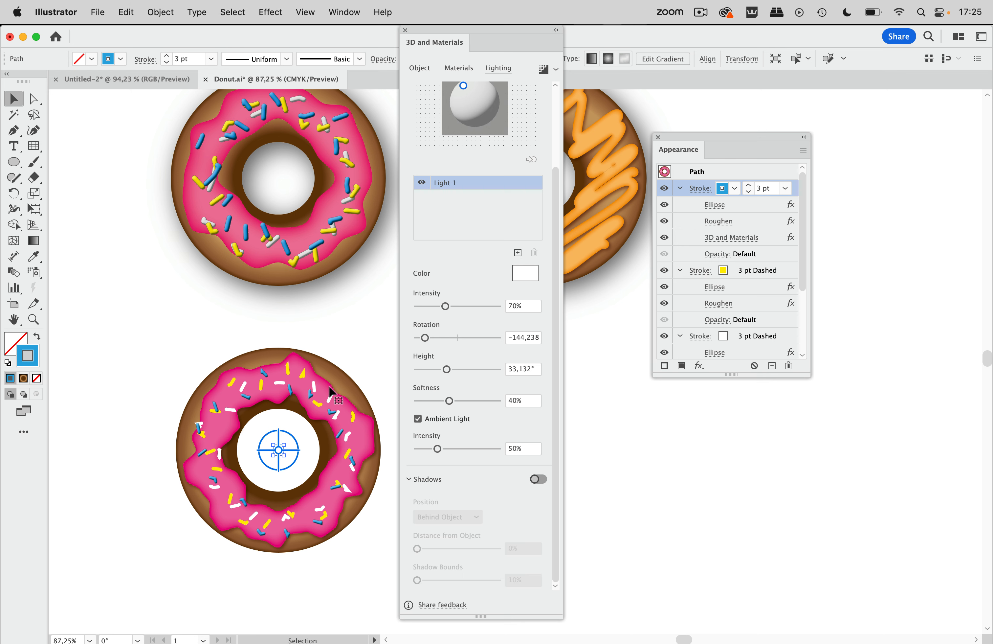
{"action": "scroll", "coordinate": [327, 330], "scroll_direction": "right", "scroll_amount": 5}
{"action": "scroll", "coordinate": [326, 330], "scroll_direction": "up", "scroll_amount": 3}
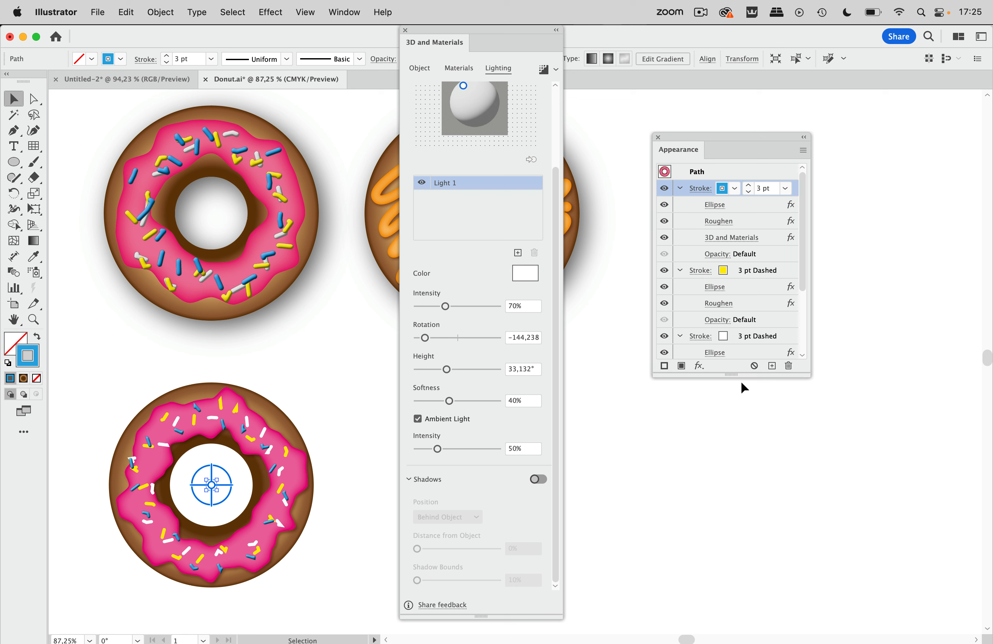
{"action": "left_click", "coordinate": [405, 31]}
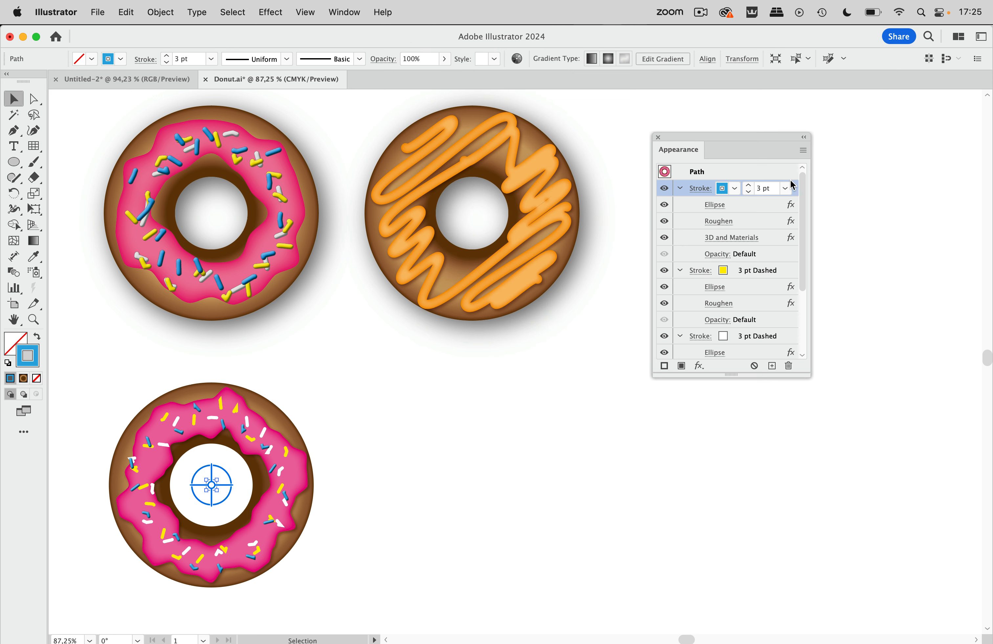
{"action": "left_click", "coordinate": [776, 242]}
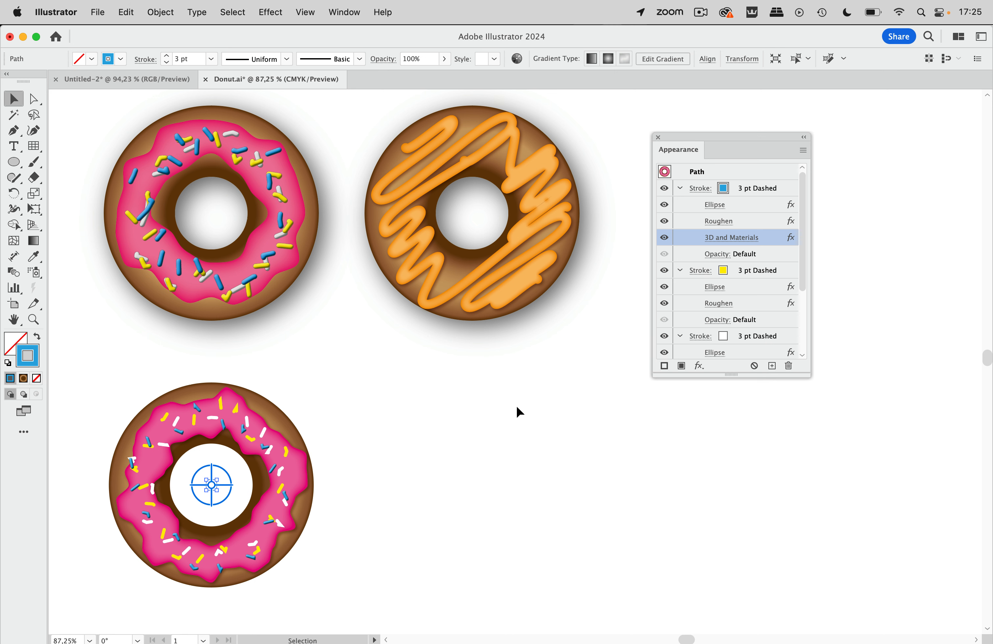
{"action": "scroll", "coordinate": [517, 406], "scroll_direction": "down", "scroll_amount": 2}
{"action": "left_click", "coordinate": [517, 383]}
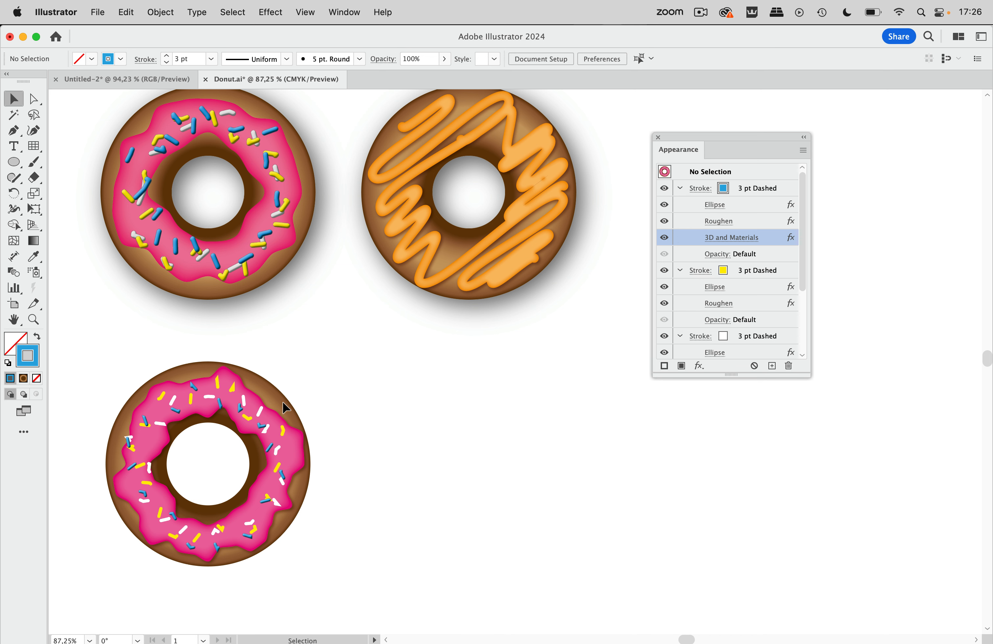
Step: Duplicate the sprinkled donut beside the original and strip the copy of its three dashed strokes and the pink icing's Roughen effect
{"action": "left_click_drag", "start_coordinate": [247, 408], "coordinate": [504, 416]}
{"action": "left_click", "coordinate": [795, 190]}
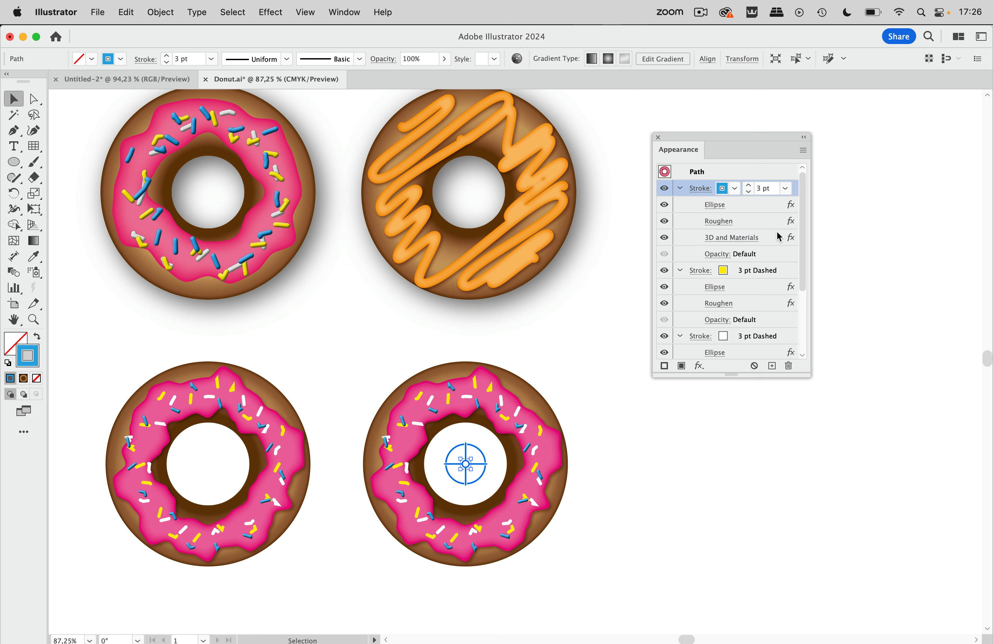
{"action": "left_click", "coordinate": [778, 272], "text": "shift"}
{"action": "left_click", "coordinate": [773, 337], "text": "shift"}
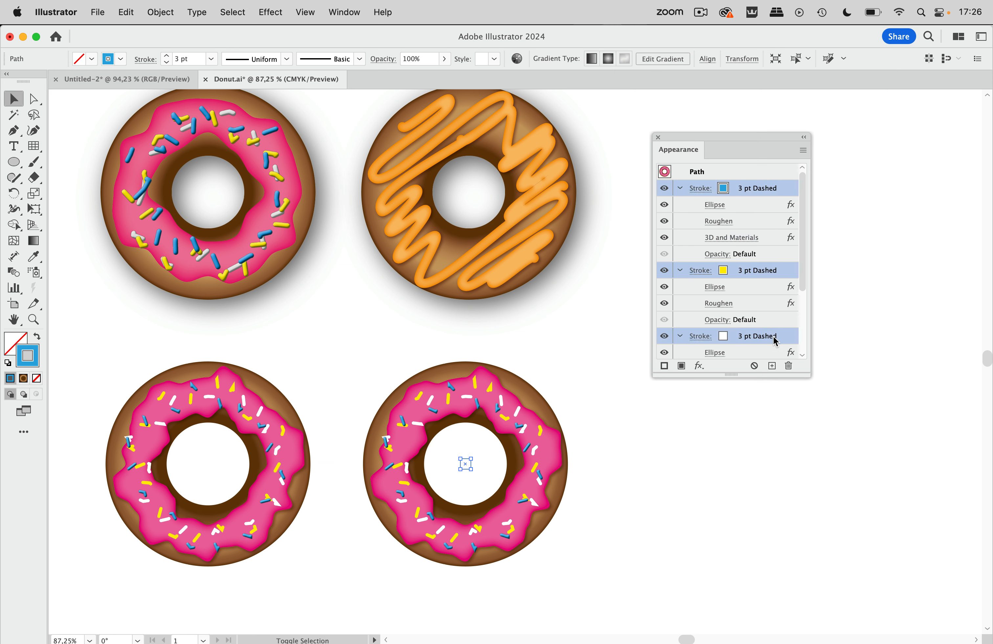
{"action": "left_click", "coordinate": [789, 366]}
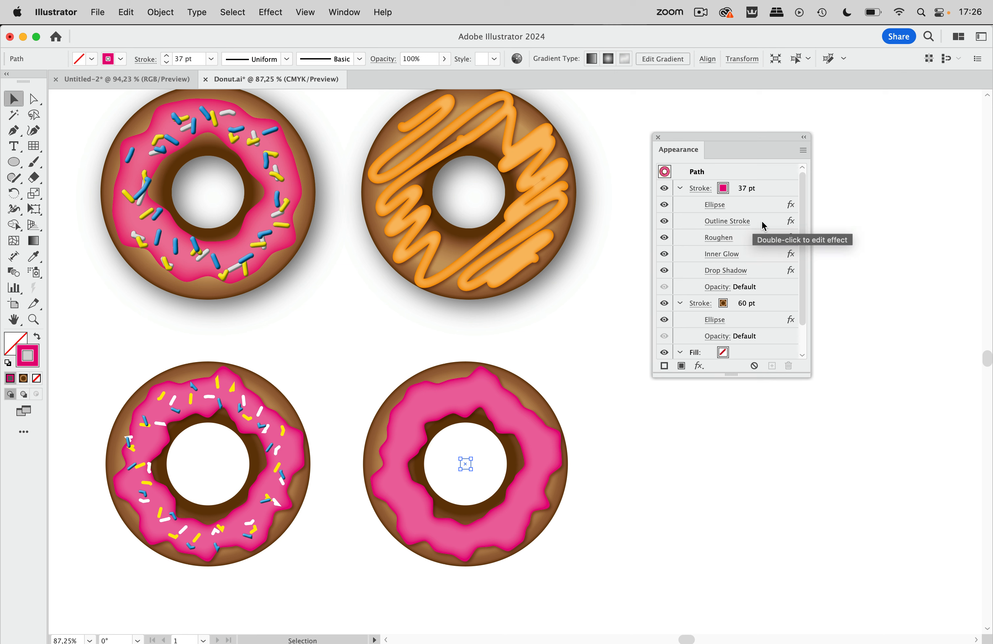
{"action": "left_click", "coordinate": [757, 238]}
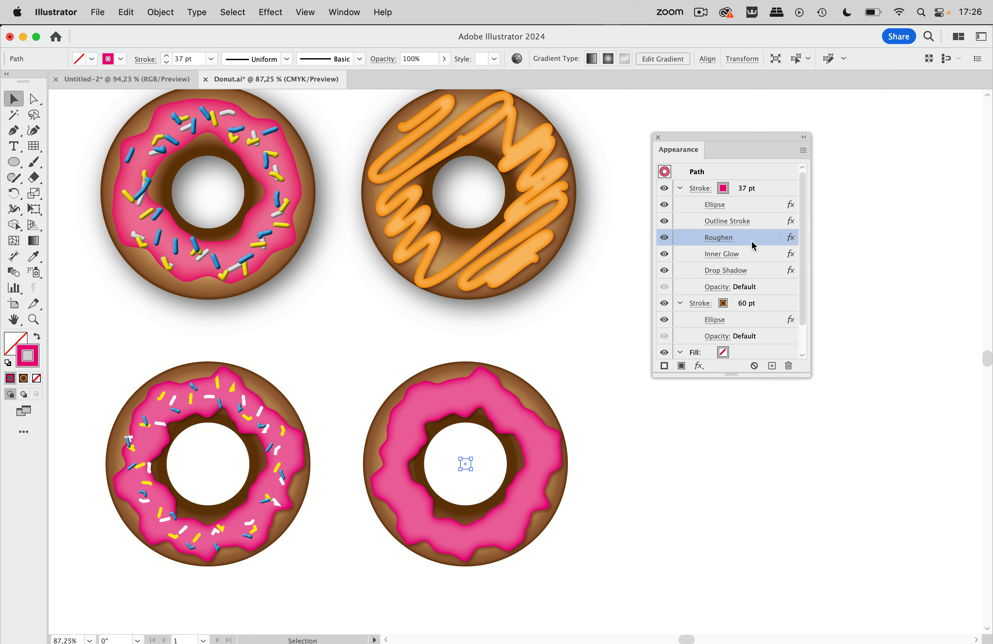
{"action": "left_click", "coordinate": [789, 366]}
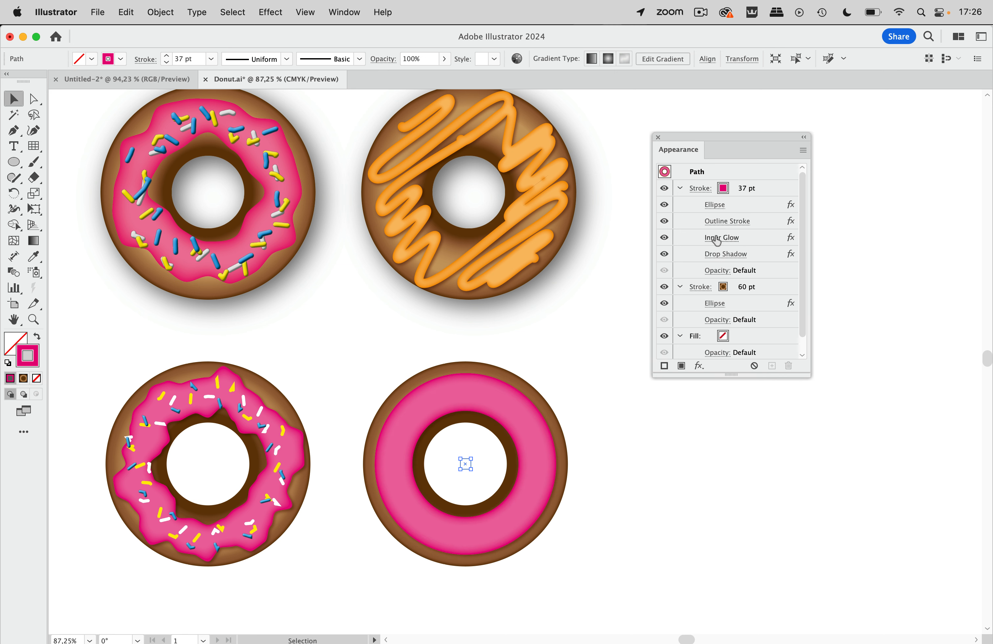
Step: Apply the Stylize Scribble effect to the copied donut's 37 pt pink stroke with its preview in view
{"action": "left_click", "coordinate": [762, 254]}
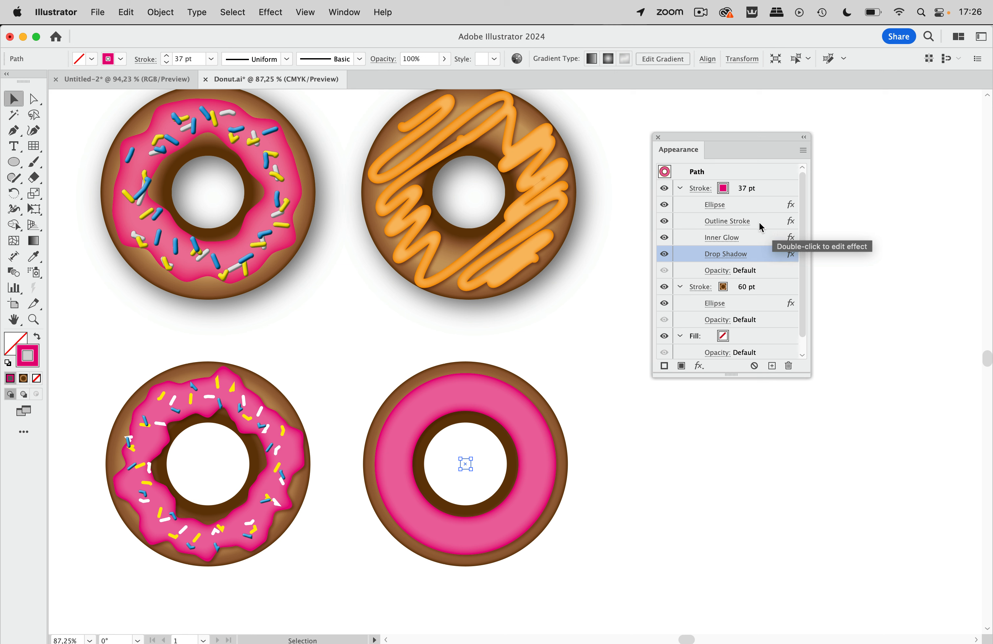
{"action": "left_click", "coordinate": [772, 192]}
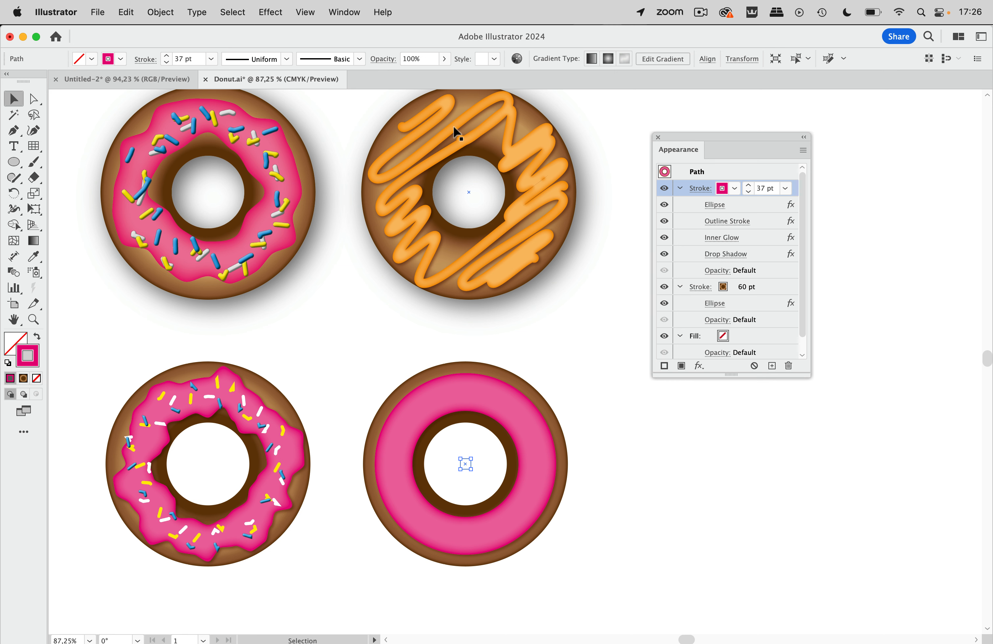
{"action": "left_click", "coordinate": [272, 12]}
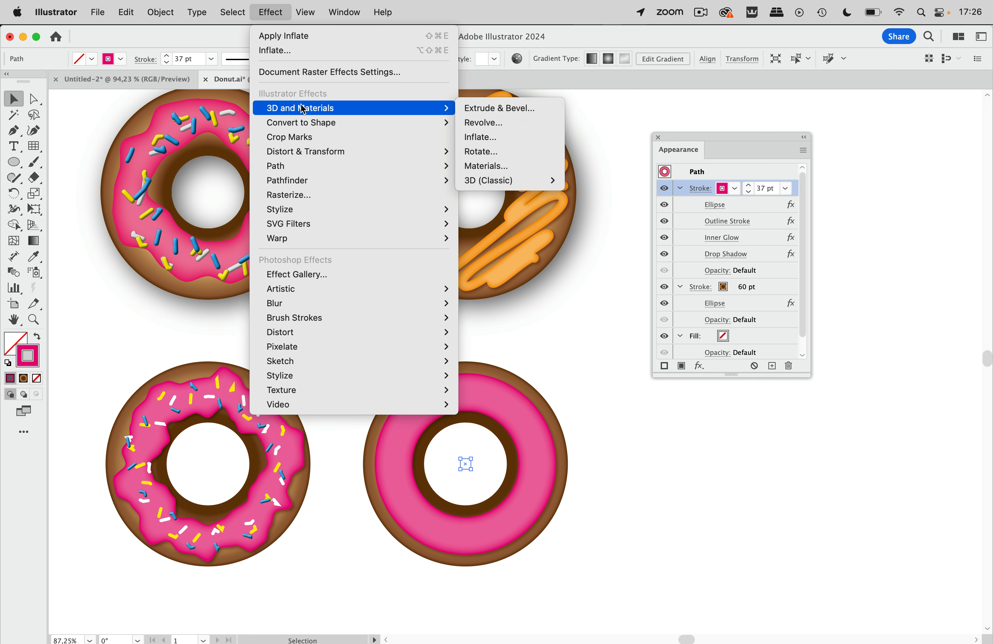
{"action": "mouse_move", "coordinate": [304, 209]}
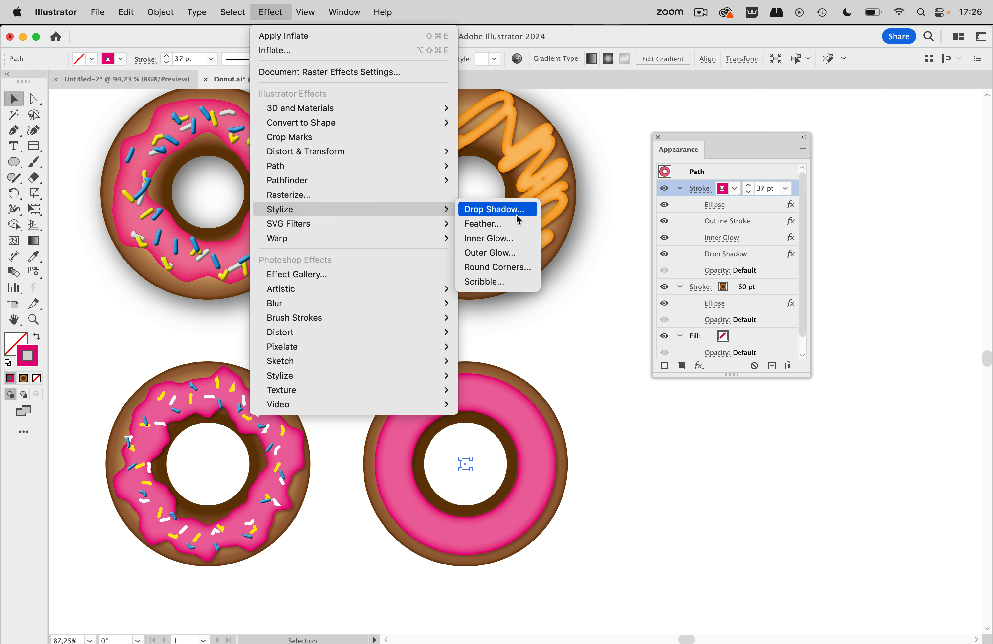
{"action": "left_click", "coordinate": [501, 282]}
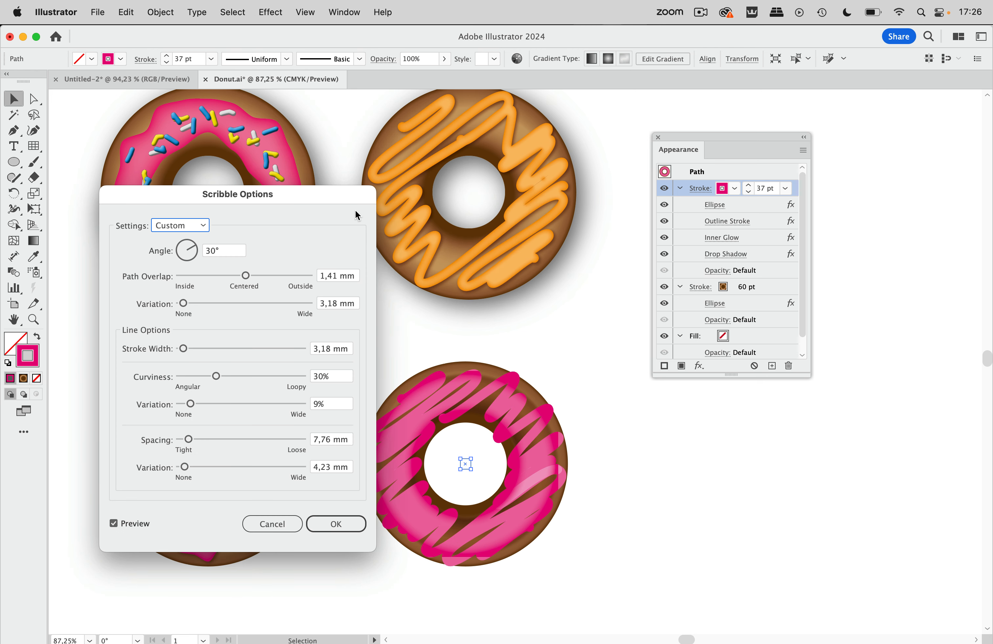
{"action": "left_click_drag", "start_coordinate": [344, 196], "coordinate": [295, 145]}
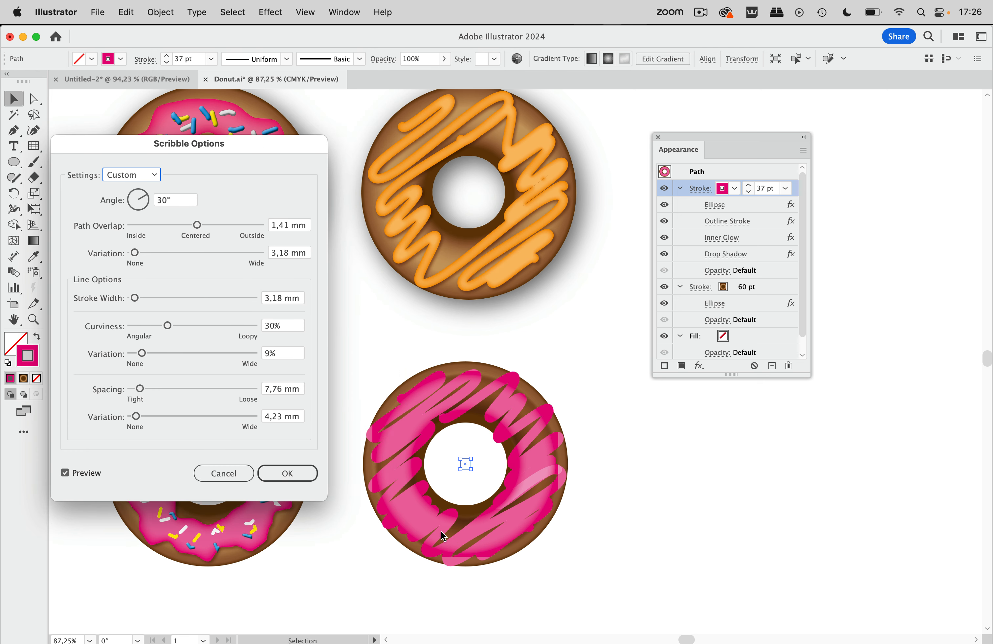
Step: Set the scribble's spacing to about 11.29 mm, fine-tune its stroke width and accept the effect
{"action": "left_click", "coordinate": [146, 390]}
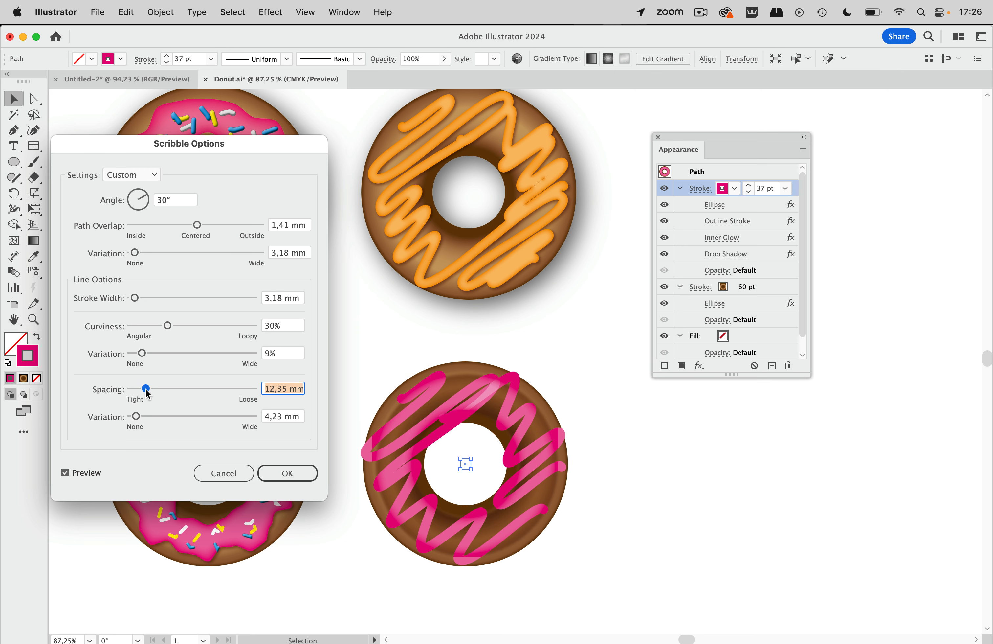
{"action": "left_click_drag", "start_coordinate": [145, 389], "coordinate": [145, 390]}
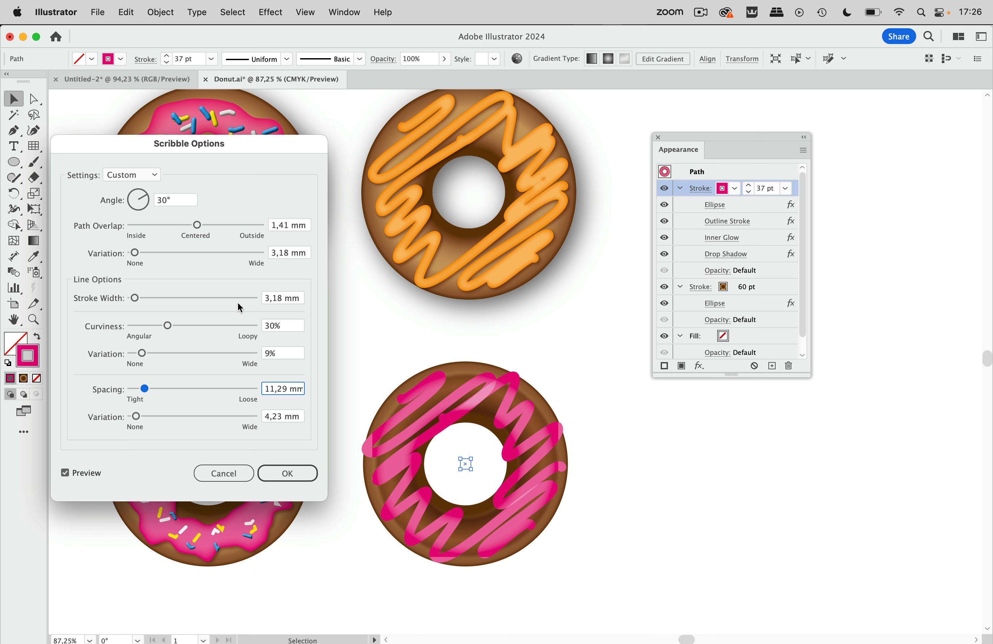
{"action": "mouse_move", "coordinate": [135, 298]}
{"action": "left_mouse_down"}
{"action": "mouse_move", "coordinate": [145, 298]}
{"action": "mouse_move", "coordinate": [137, 303]}
{"action": "left_mouse_up"}
{"action": "left_click", "coordinate": [293, 476]}
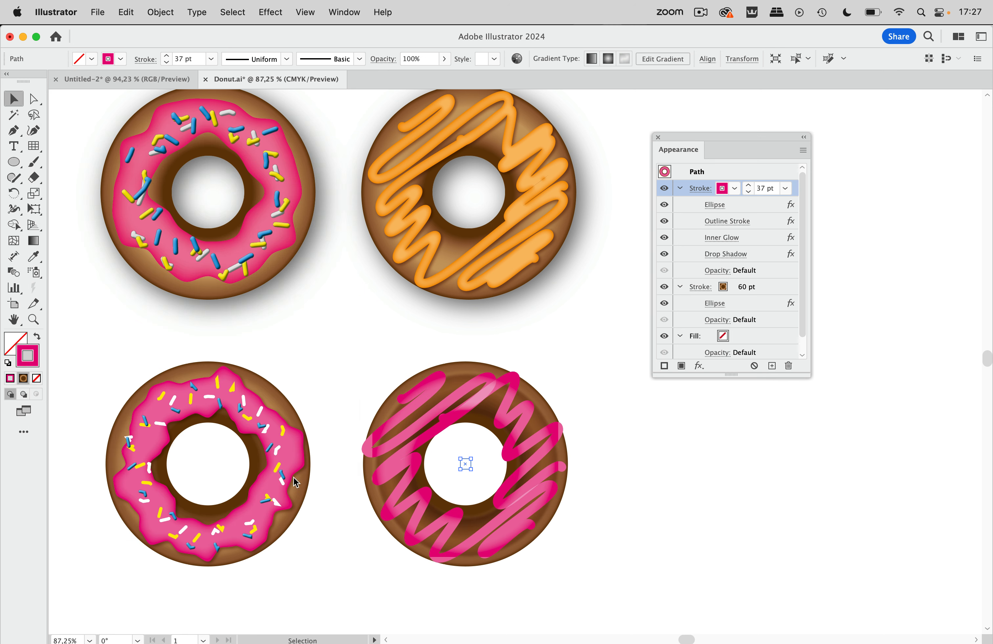
Step: Reorder the pink stroke's effects so Scribble sits directly after Outline Stroke, ahead of Inner Glow and Drop Shadow
{"action": "scroll", "coordinate": [512, 498], "scroll_direction": "up", "scroll_amount": 5}
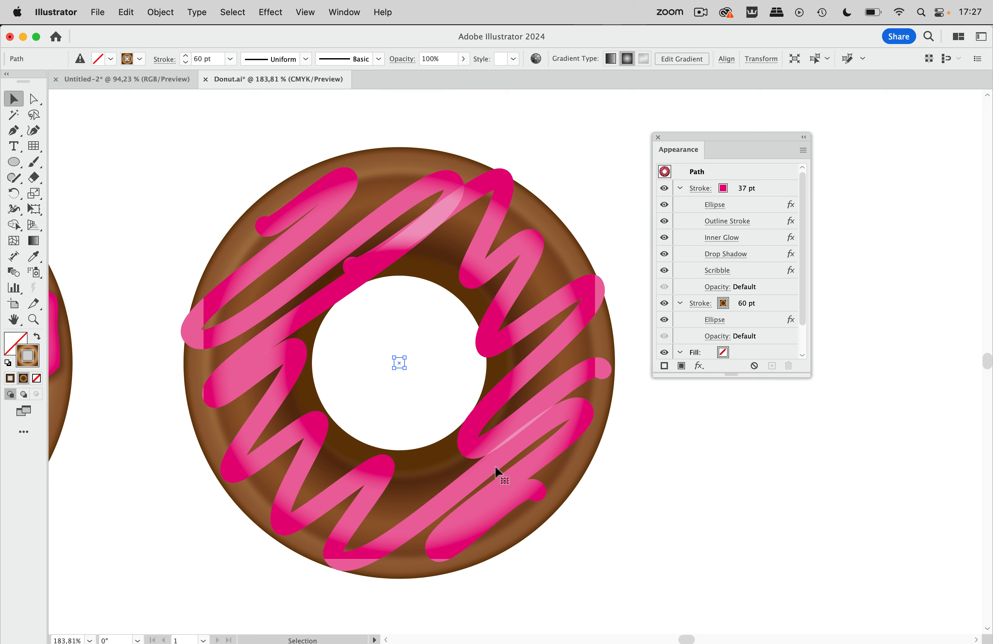
{"action": "left_click", "coordinate": [757, 240]}
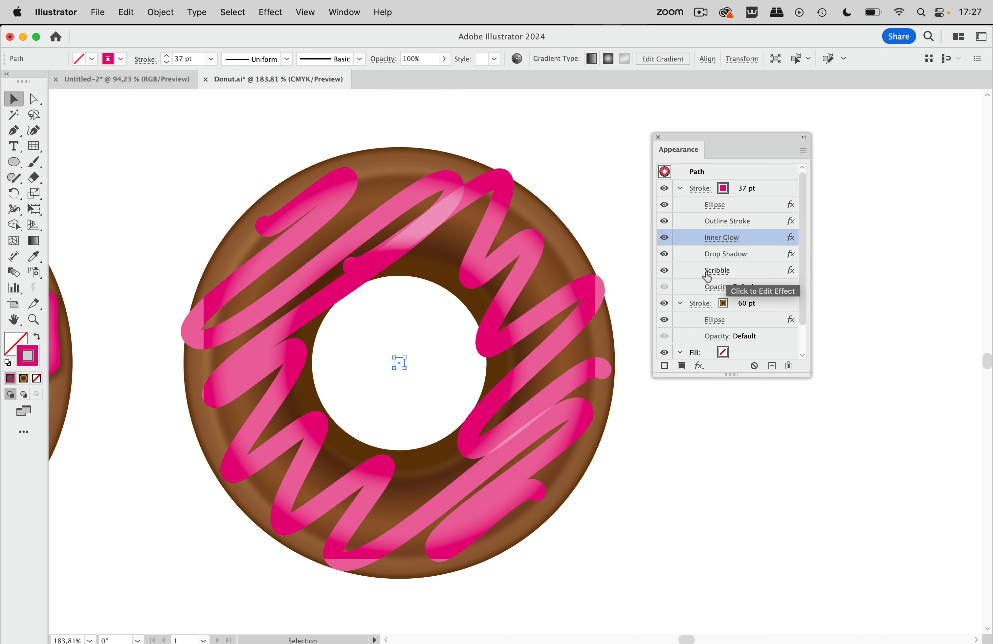
{"action": "left_click_drag", "start_coordinate": [732, 272], "coordinate": [744, 249]}
{"action": "left_click", "coordinate": [742, 252]}
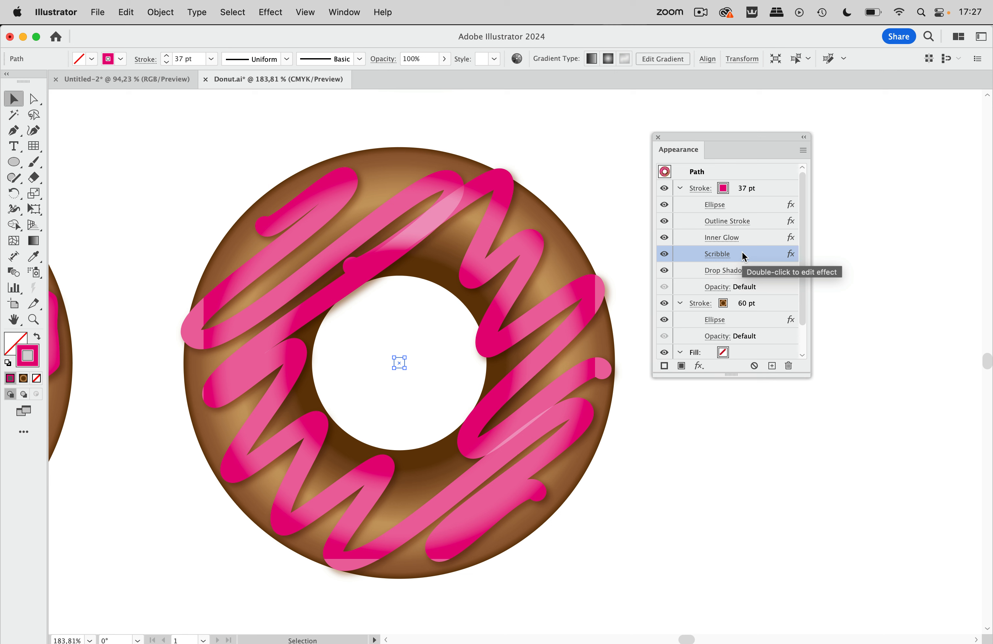
{"action": "left_click_drag", "start_coordinate": [742, 256], "coordinate": [741, 231]}
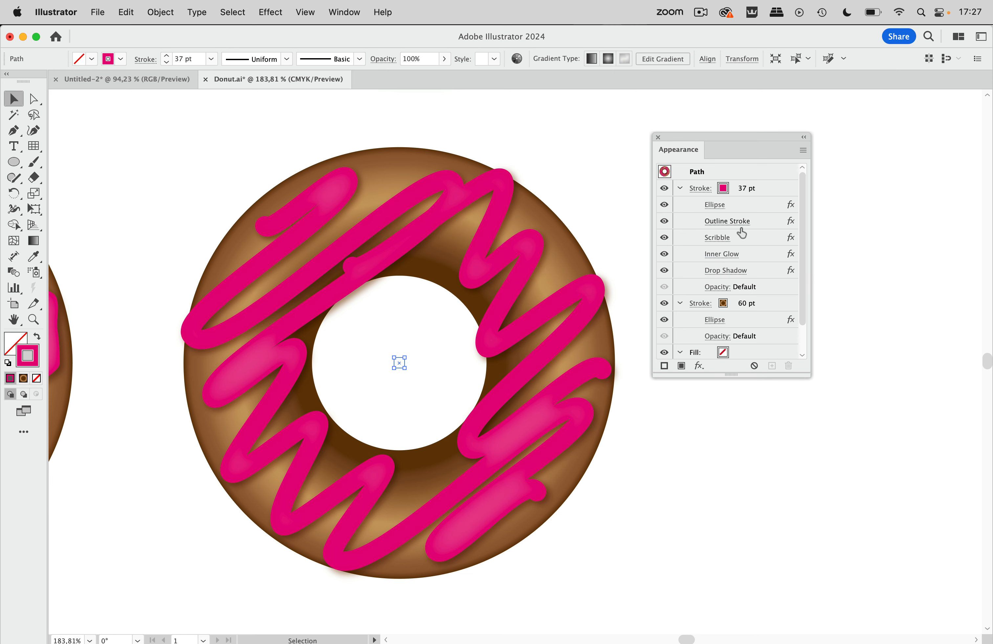
Step: Reduce the Inner Glow blur on the scribbled pink icing to 1 mm
{"action": "left_click", "coordinate": [725, 253]}
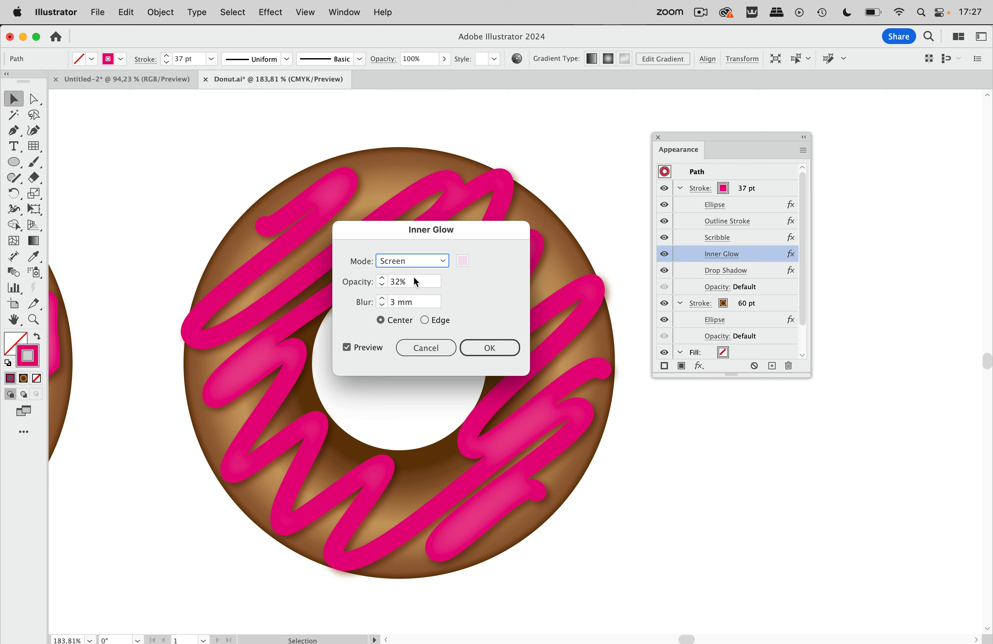
{"action": "left_click", "coordinate": [382, 305]}
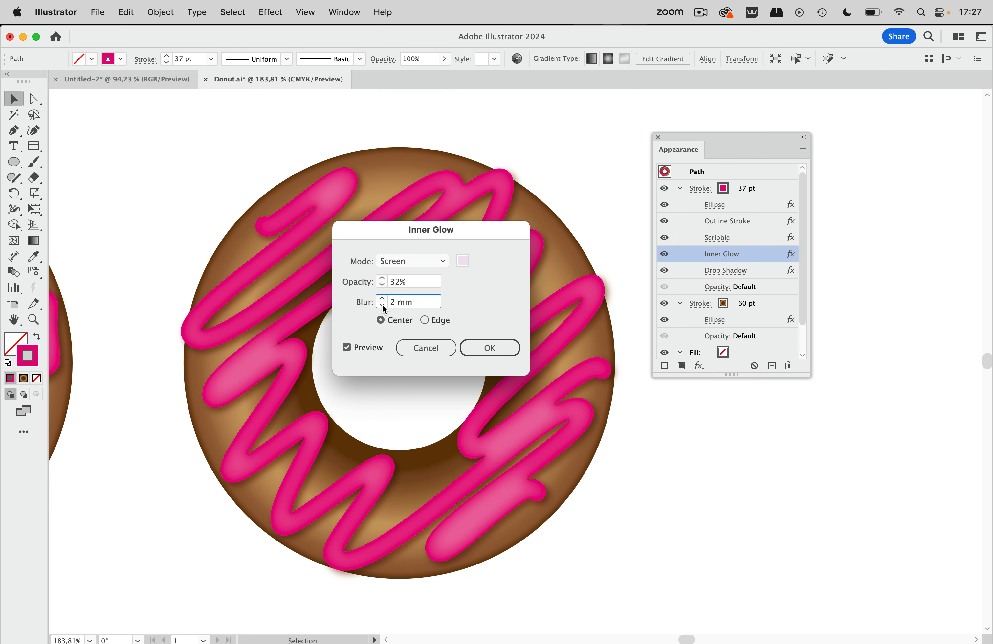
{"action": "left_click", "coordinate": [382, 305]}
{"action": "left_click_drag", "start_coordinate": [396, 225], "coordinate": [515, 92]}
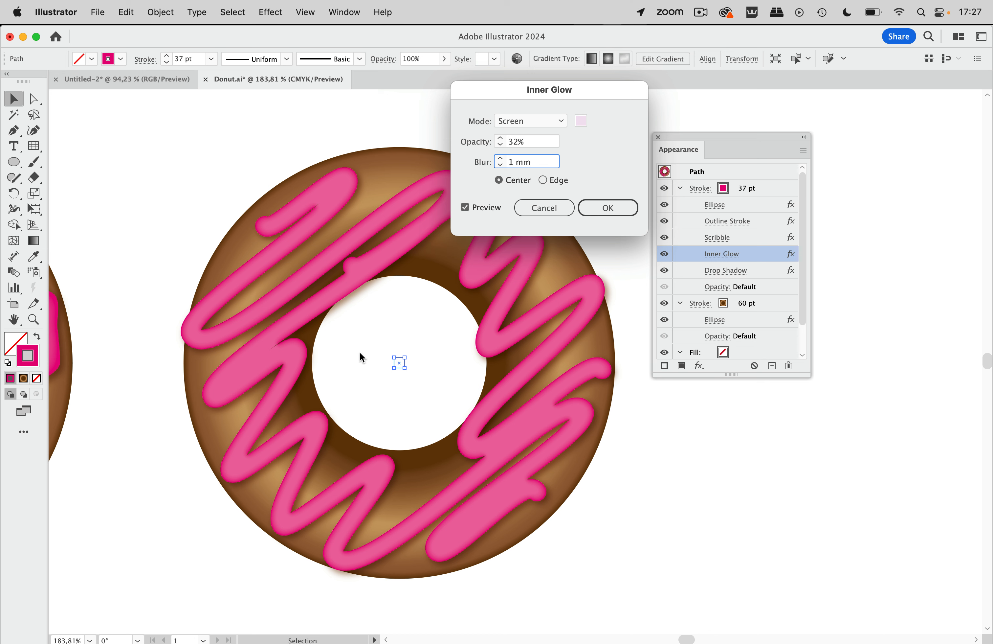
{"action": "left_click", "coordinate": [618, 206]}
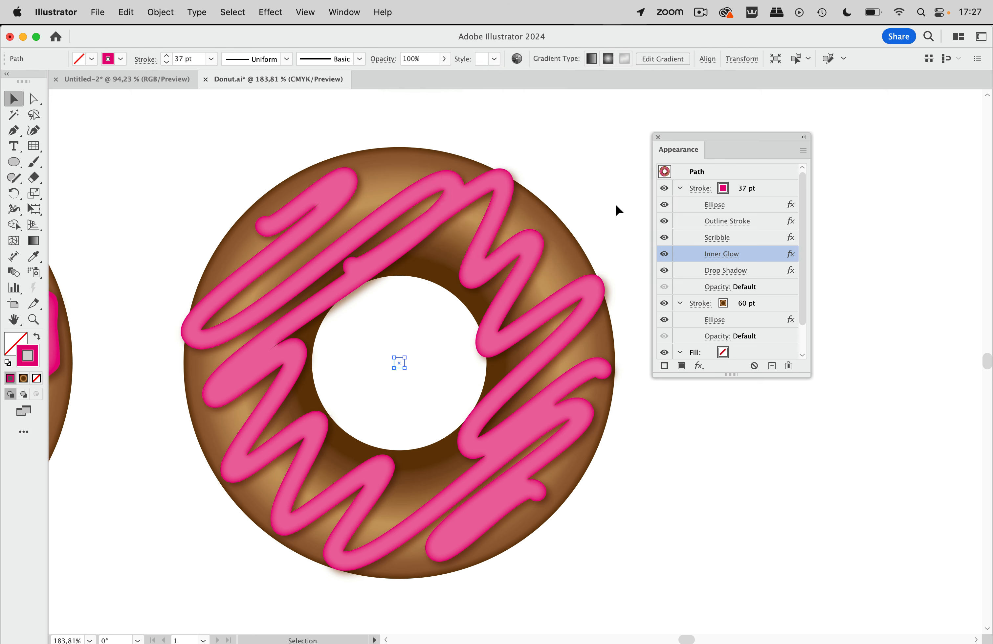
{"action": "scroll", "coordinate": [538, 237], "scroll_direction": "down", "scroll_amount": 5}
{"action": "scroll", "coordinate": [538, 237], "scroll_direction": "up", "scroll_amount": 2}
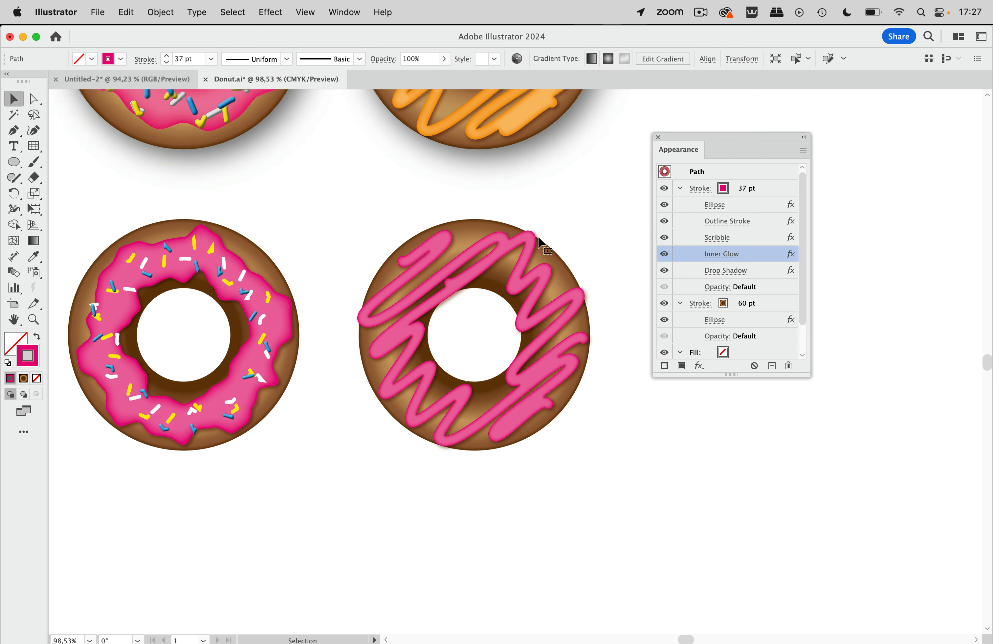
{"action": "scroll", "coordinate": [538, 237], "scroll_direction": "down", "scroll_amount": 1}
{"action": "scroll", "coordinate": [538, 236], "scroll_direction": "down", "scroll_amount": 1}
{"action": "scroll", "coordinate": [539, 237], "scroll_direction": "up", "scroll_amount": 4}
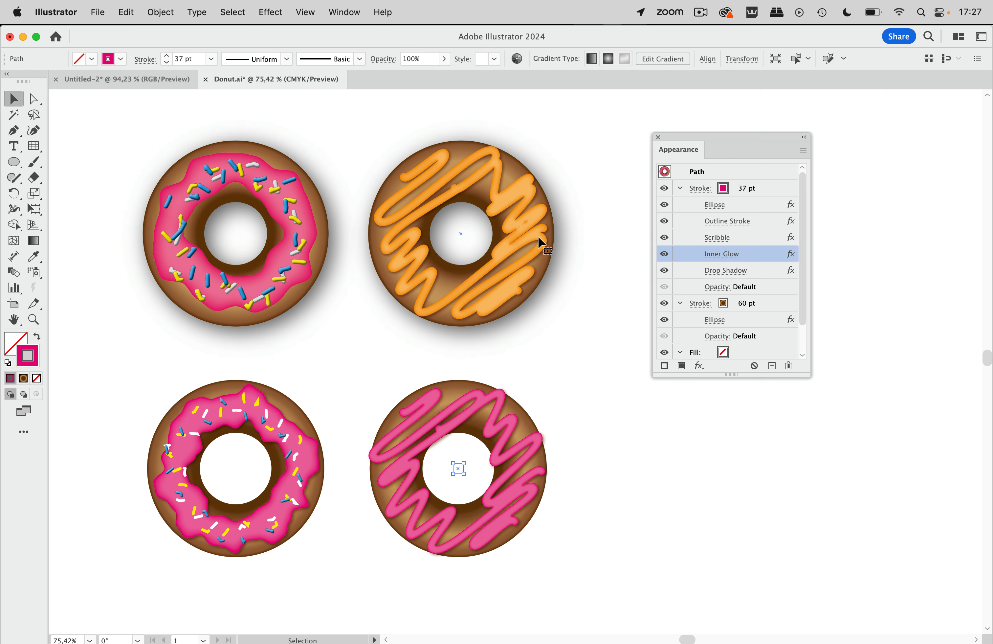